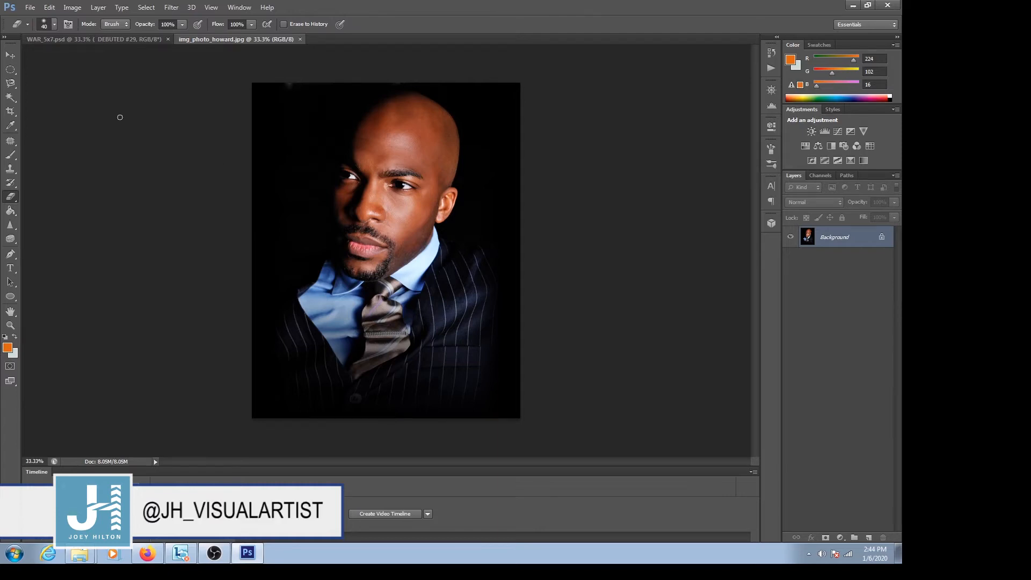
pyautogui.click(30, 8)
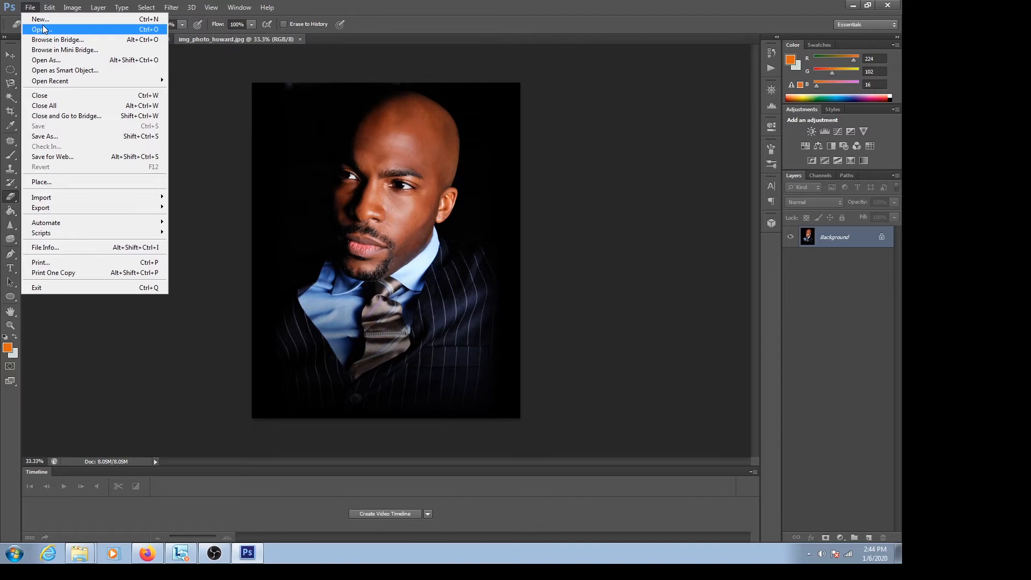
pyautogui.moveTo(68, 81)
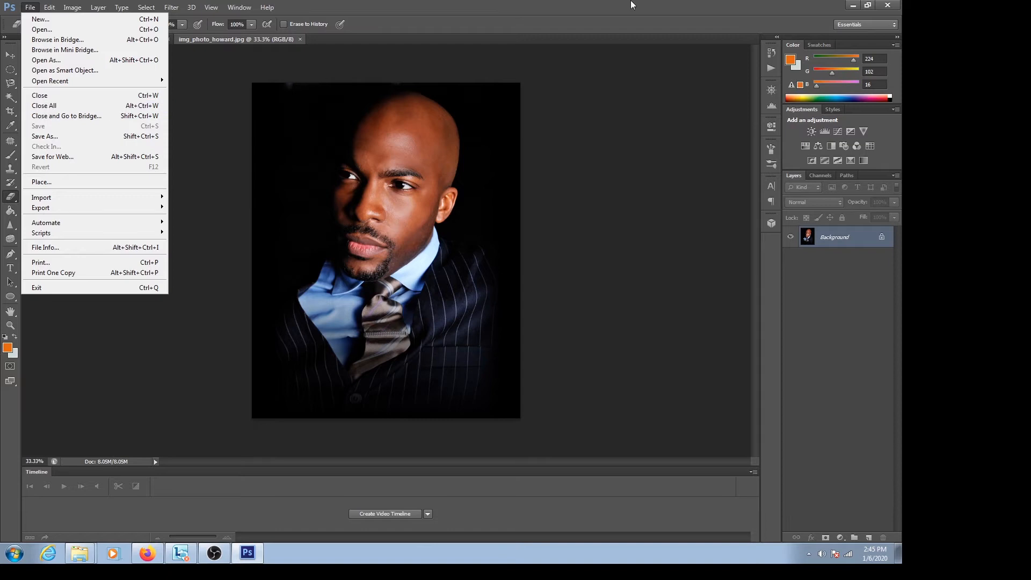
pyautogui.click(555, 10)
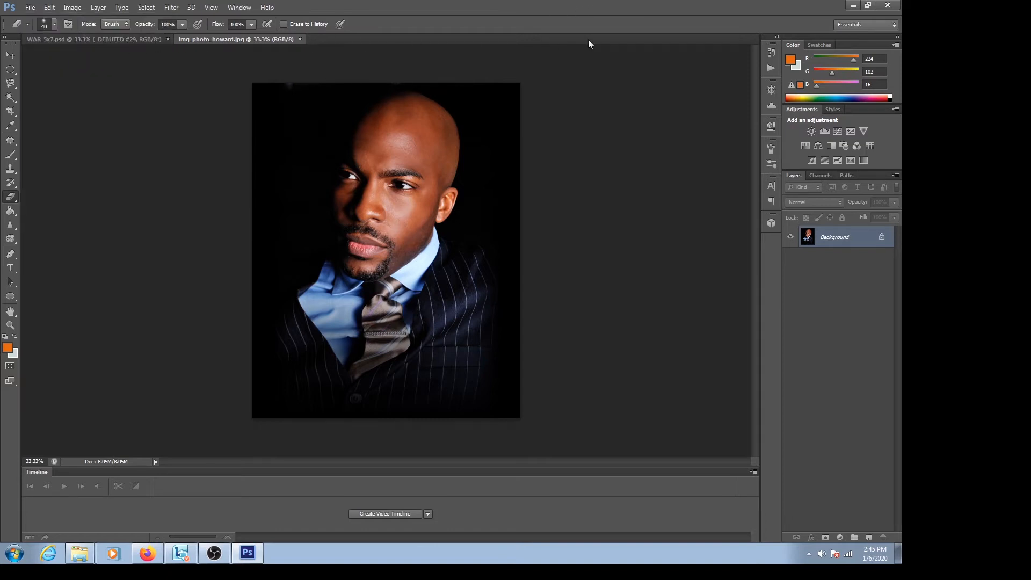
# Examine the Save As options for the portrait photo, including its folder, file name and format, without saving
pyautogui.click(30, 7)
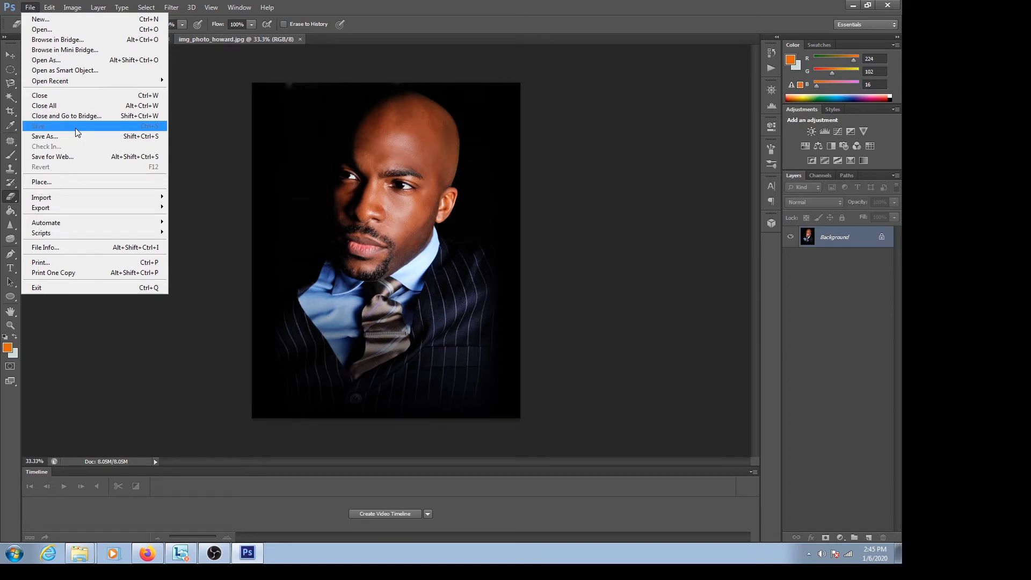
pyautogui.click(69, 137)
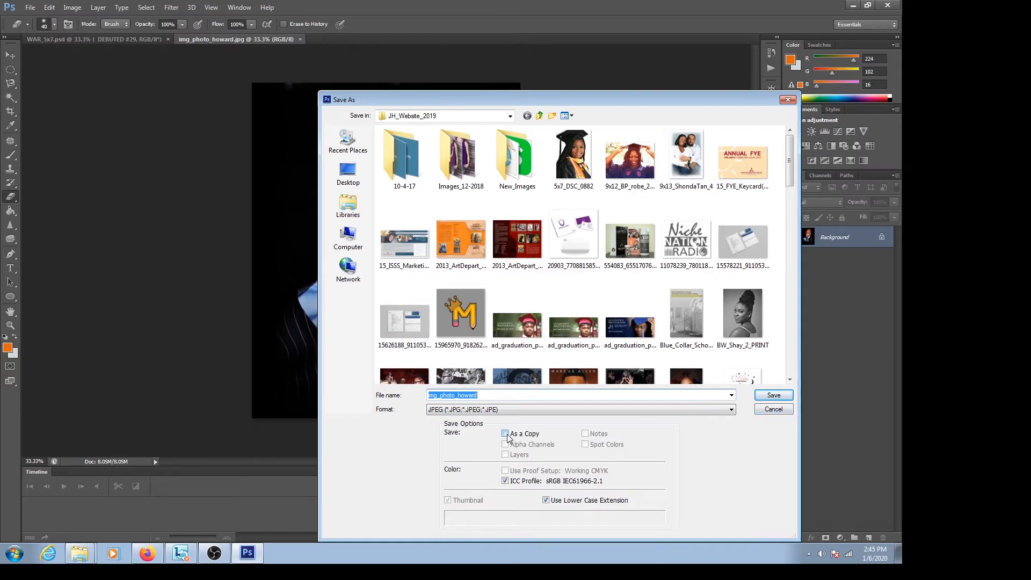
pyautogui.click(539, 116)
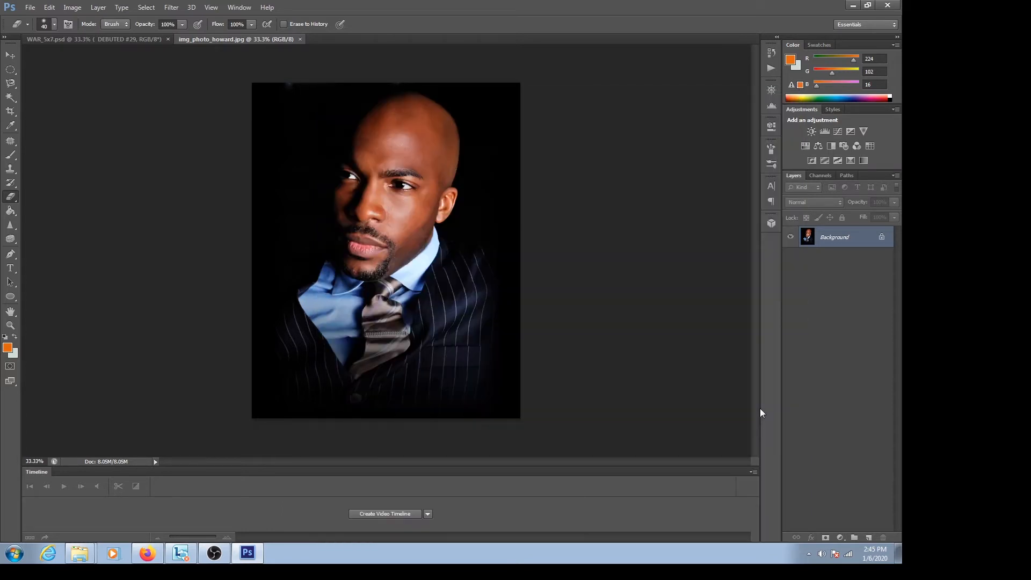
pyautogui.click(763, 410)
# Examine the Save for Web settings and the available web file formats, and leave without saving
pyautogui.click(29, 7)
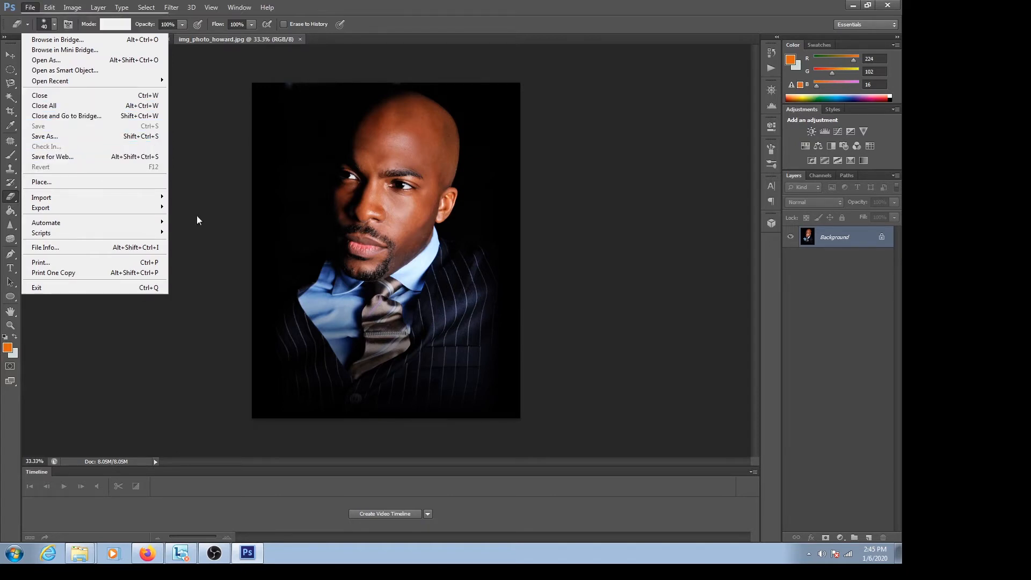
pyautogui.hotkey('ctrl', 'alt', 'shift', 's')
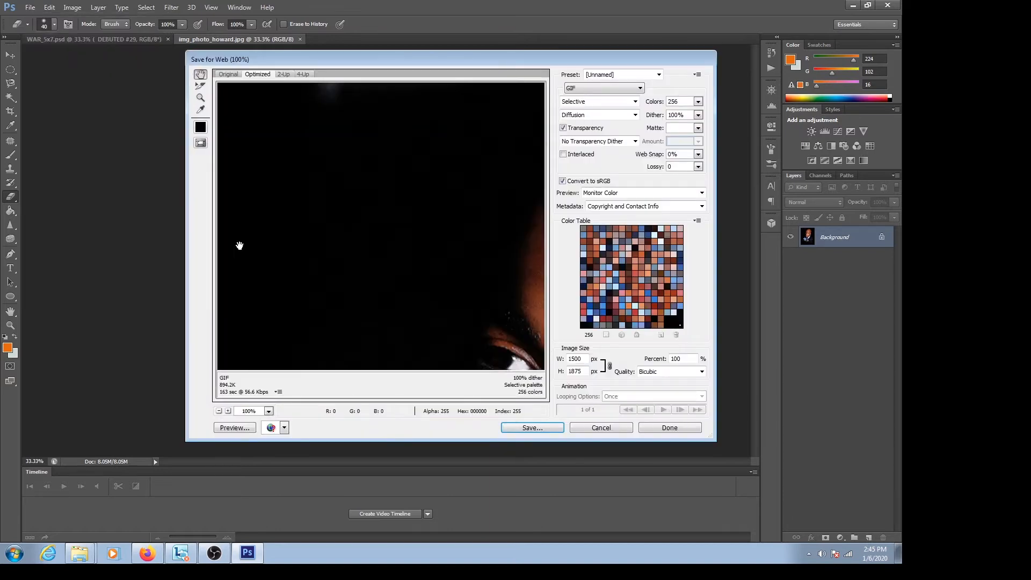
pyautogui.click(629, 88)
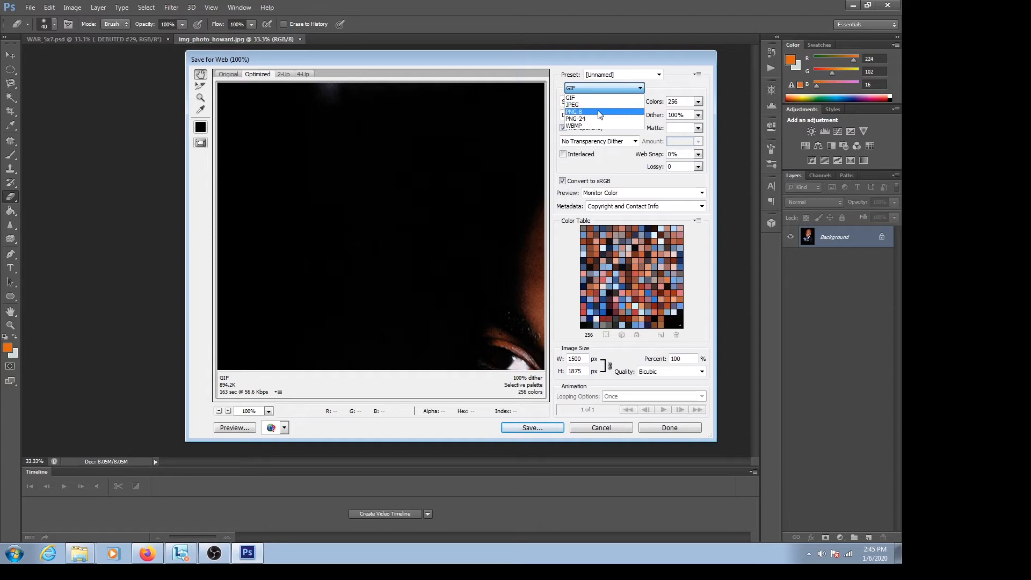
pyautogui.click(318, 49)
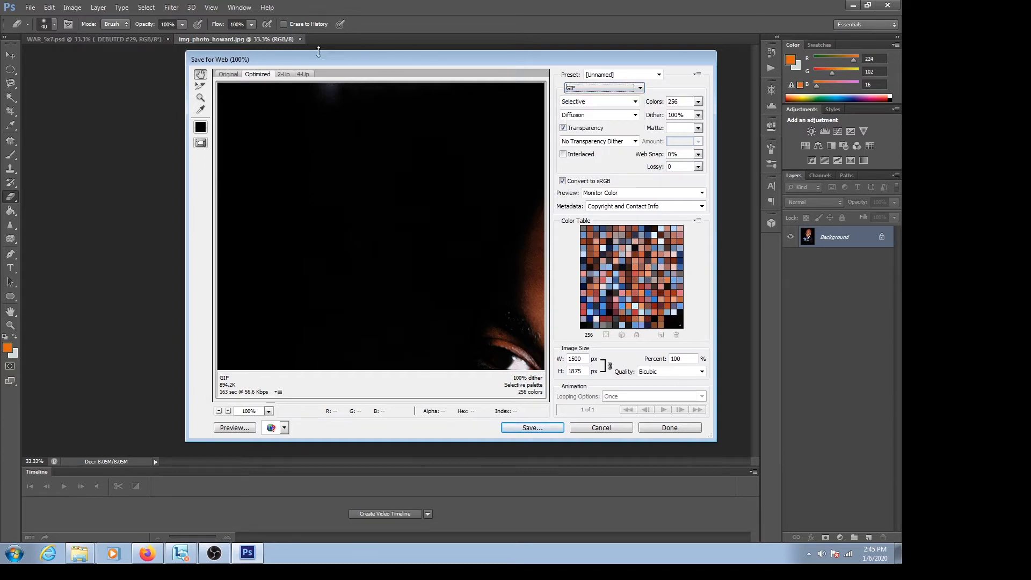
pyautogui.click(616, 428)
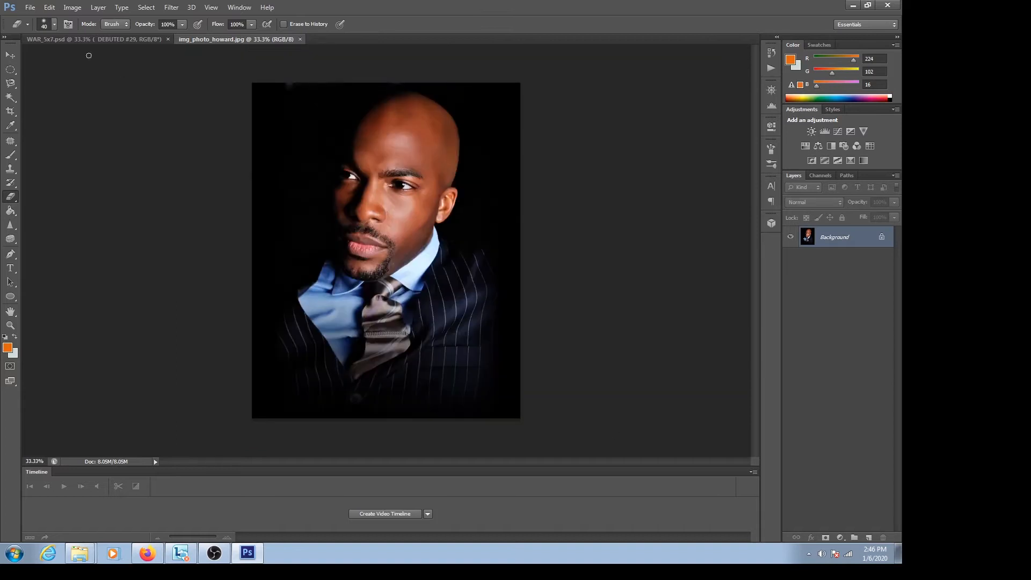
# Review the list of file formats offered when saving the photo under a new name, without saving
pyautogui.click(30, 7)
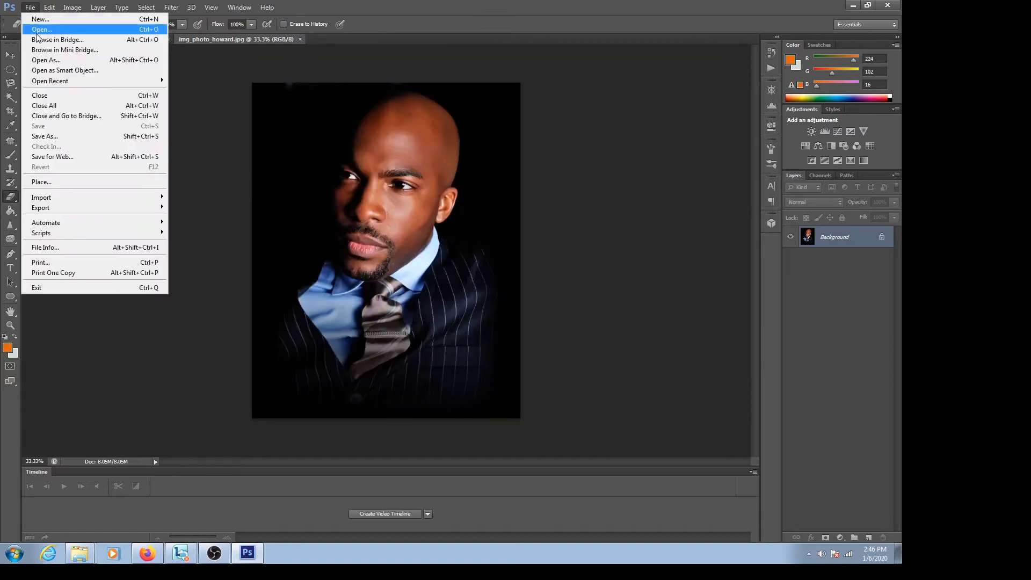
pyautogui.click(55, 136)
pyautogui.click(686, 410)
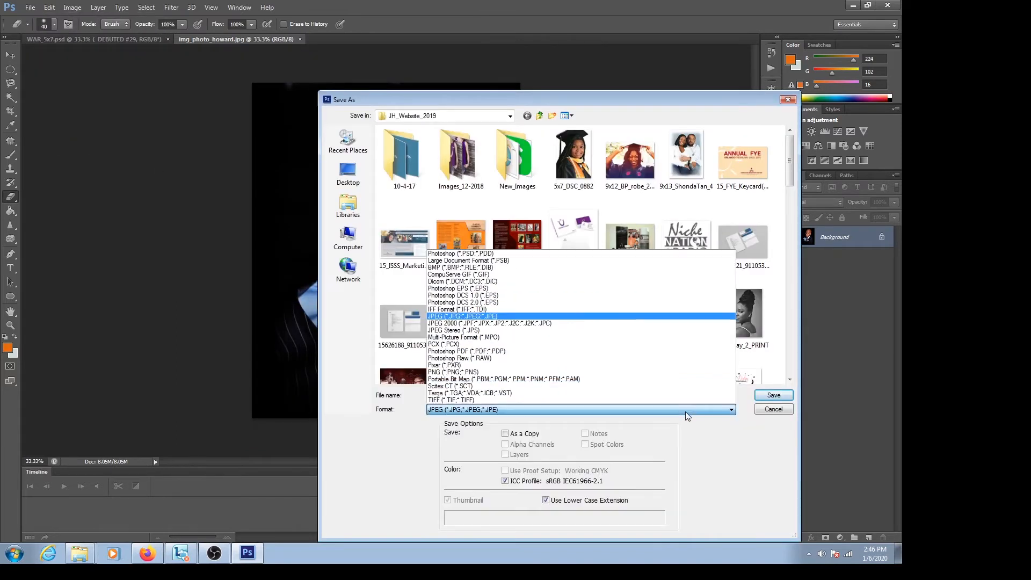
pyautogui.click(787, 410)
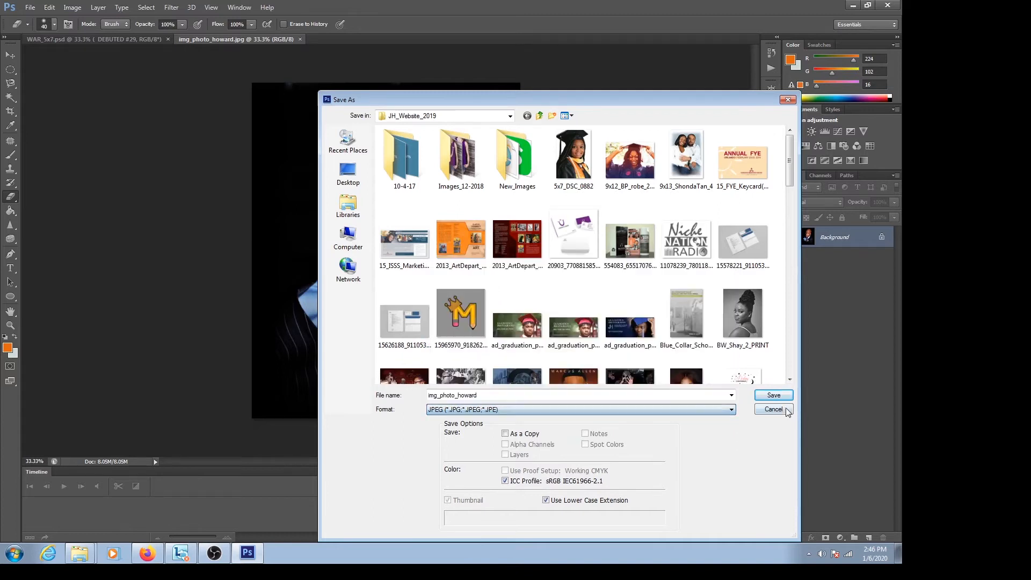
pyautogui.click(784, 412)
# Look over the export and automation commands and examine the Batch processing options without running a batch
pyautogui.click(31, 7)
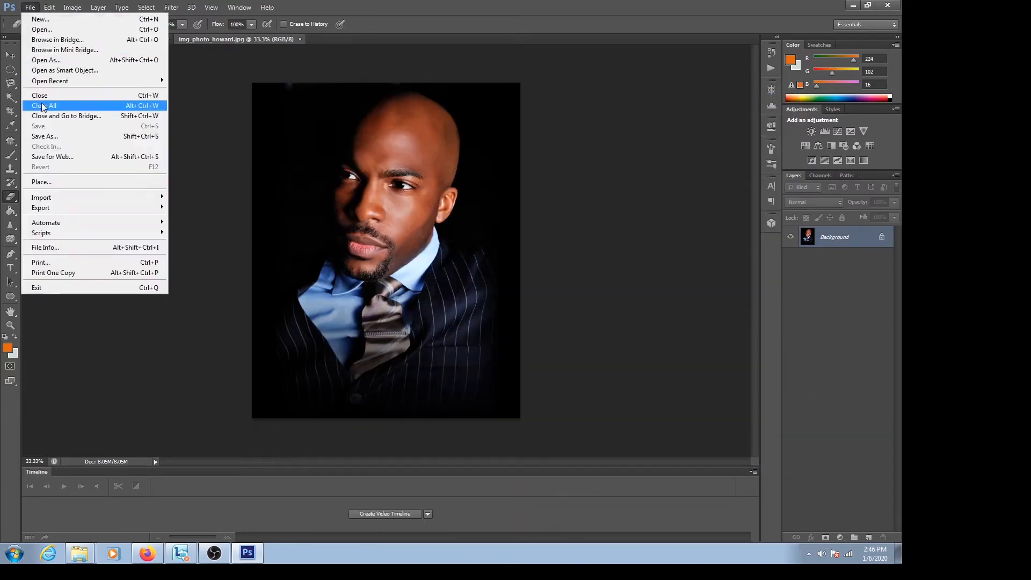
pyautogui.moveTo(63, 198)
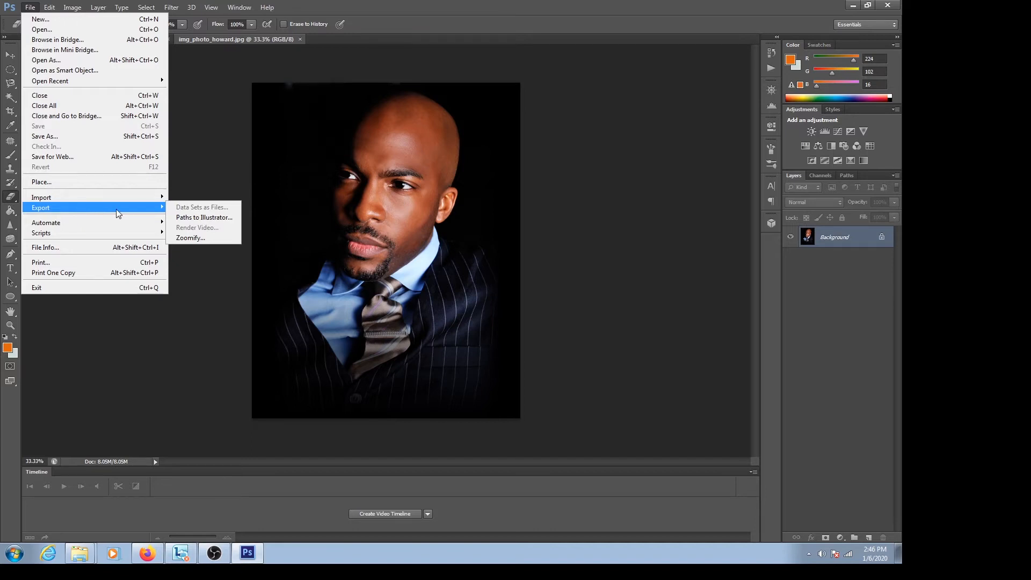
pyautogui.moveTo(116, 224)
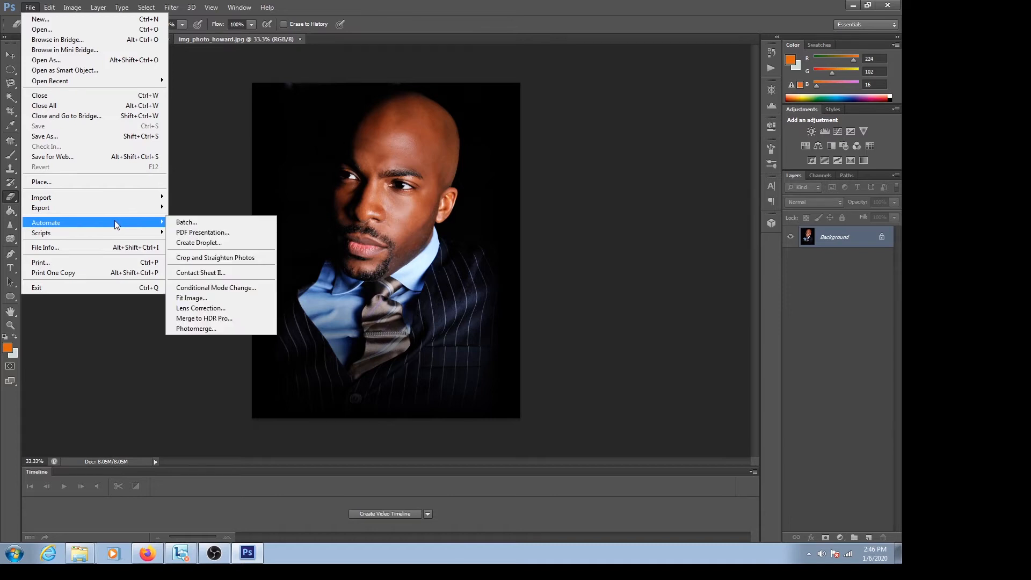
pyautogui.click(177, 222)
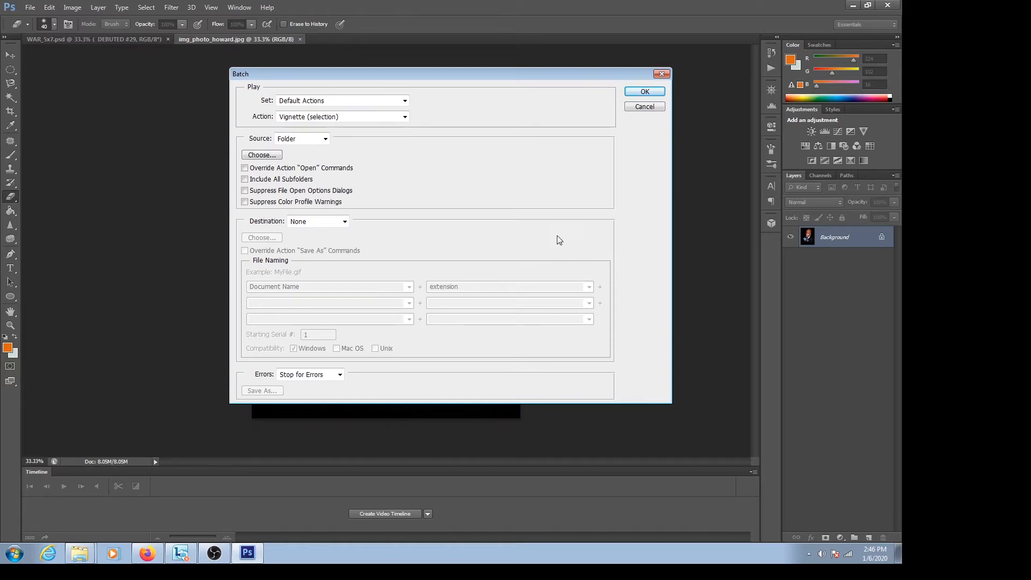
pyautogui.click(651, 106)
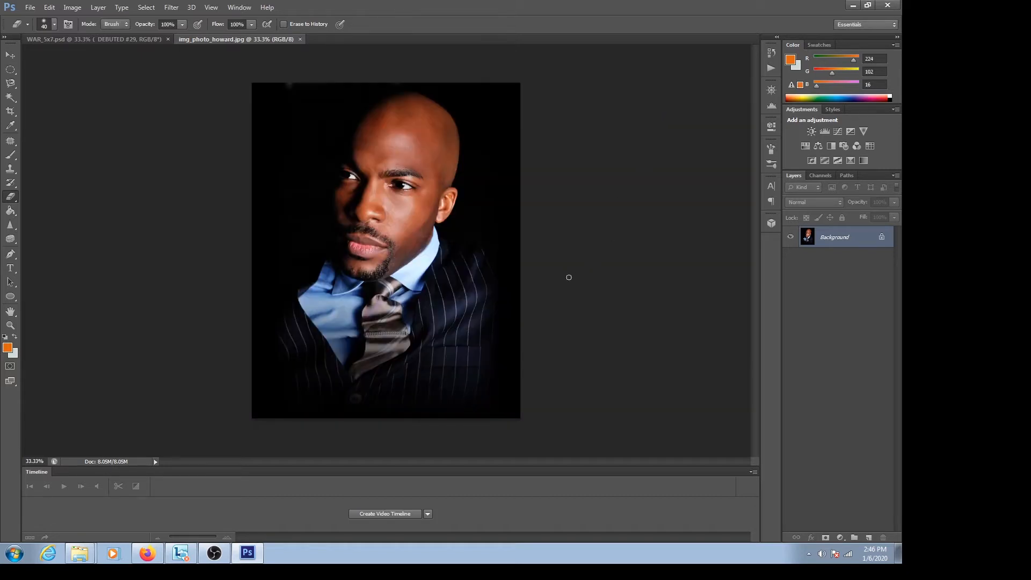
# Show the Actions panel with the Default Actions set
pyautogui.click(771, 127)
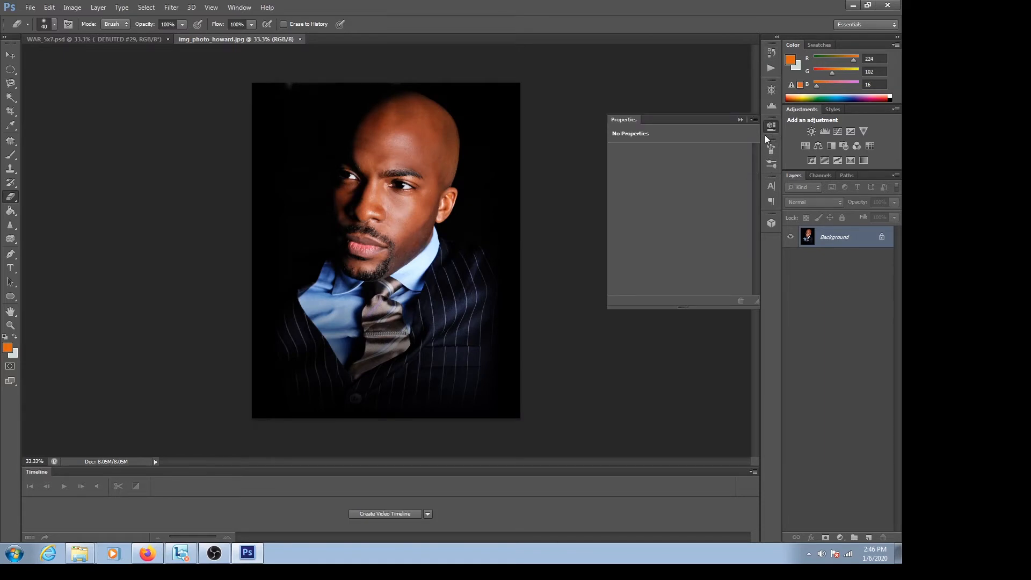
pyautogui.click(244, 9)
pyautogui.click(254, 65)
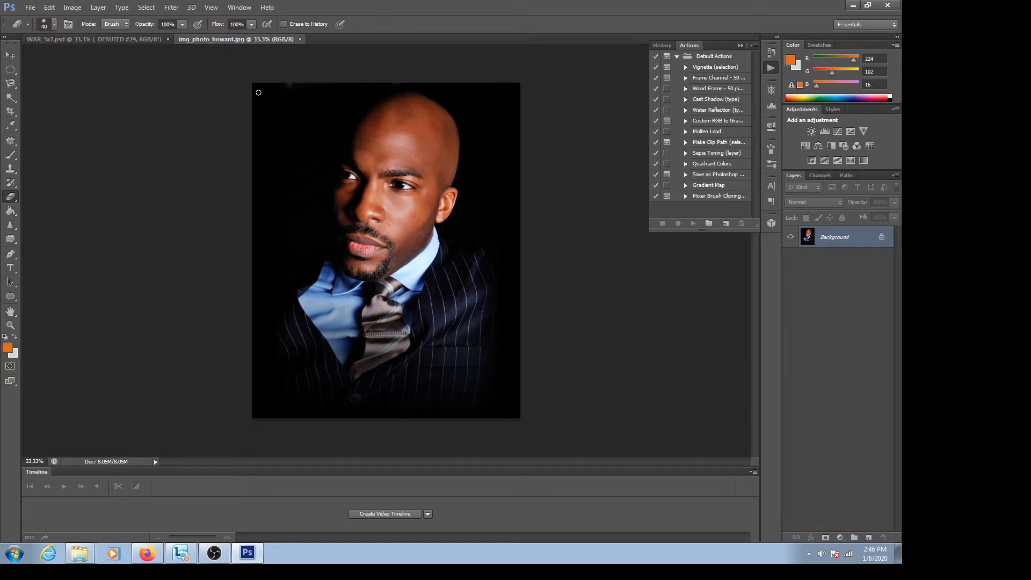
# Examine the source file and output options of the automated PDF Presentation command, and leave without creating one
pyautogui.click(34, 8)
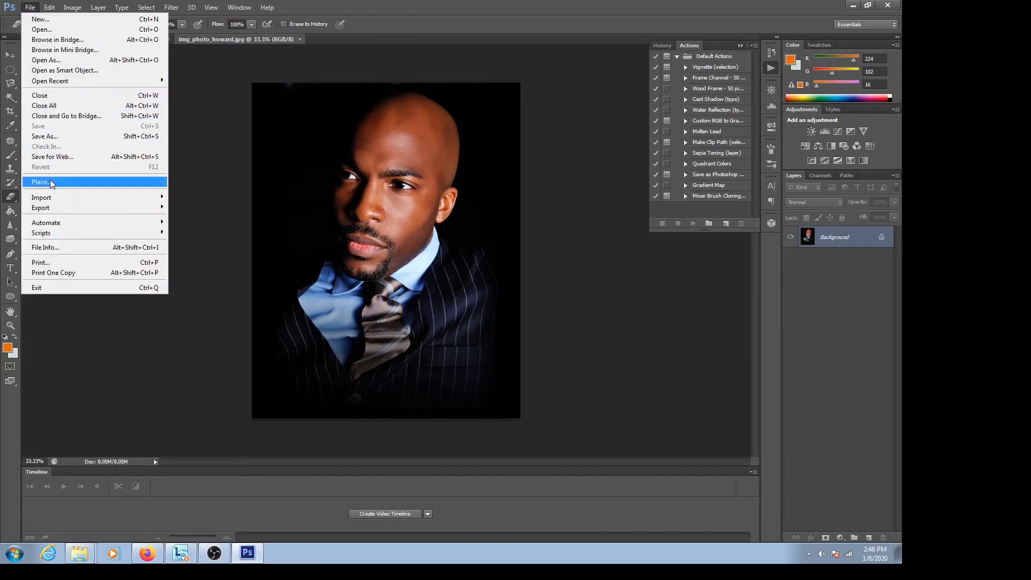
pyautogui.moveTo(61, 226)
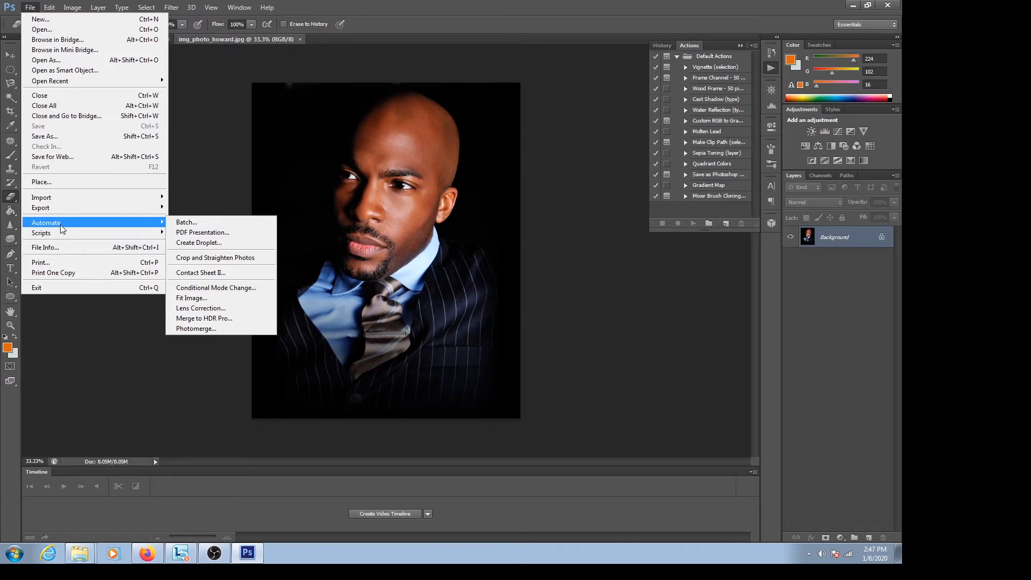
pyautogui.click(233, 231)
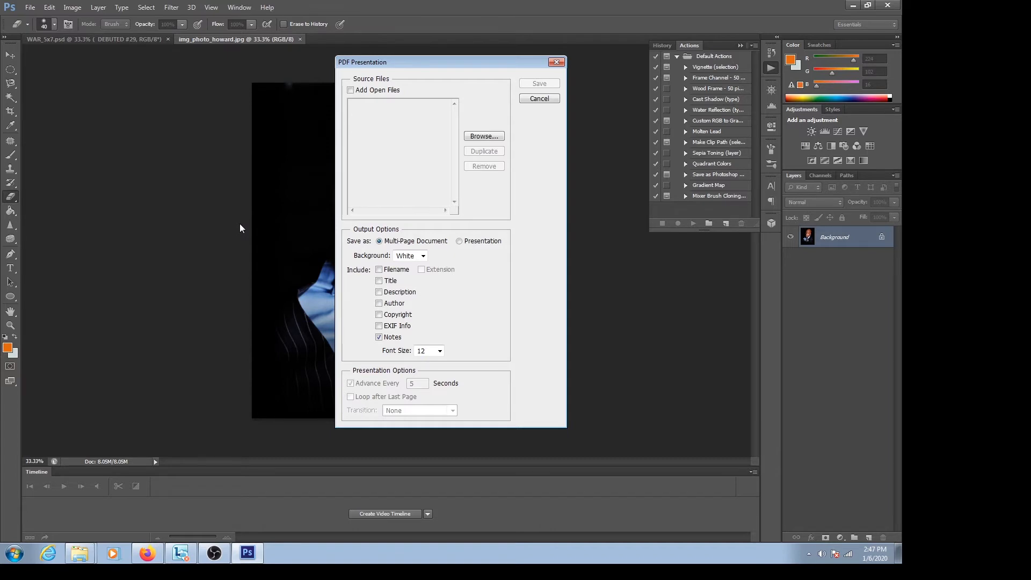
pyautogui.click(539, 98)
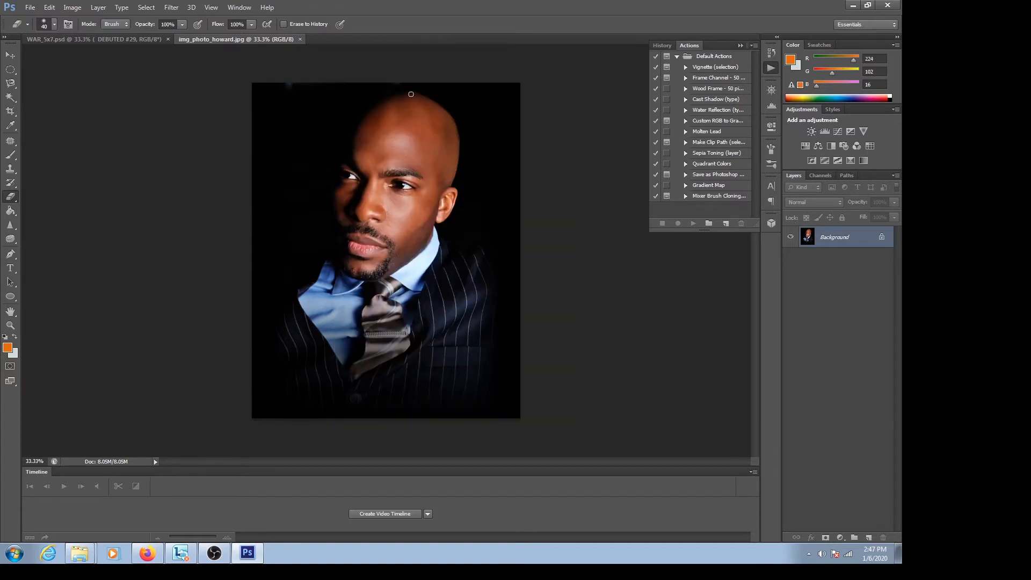
# Examine the source, document and thumbnail settings of Contact Sheet II, and leave without generating a sheet
pyautogui.click(30, 8)
pyautogui.moveTo(97, 222)
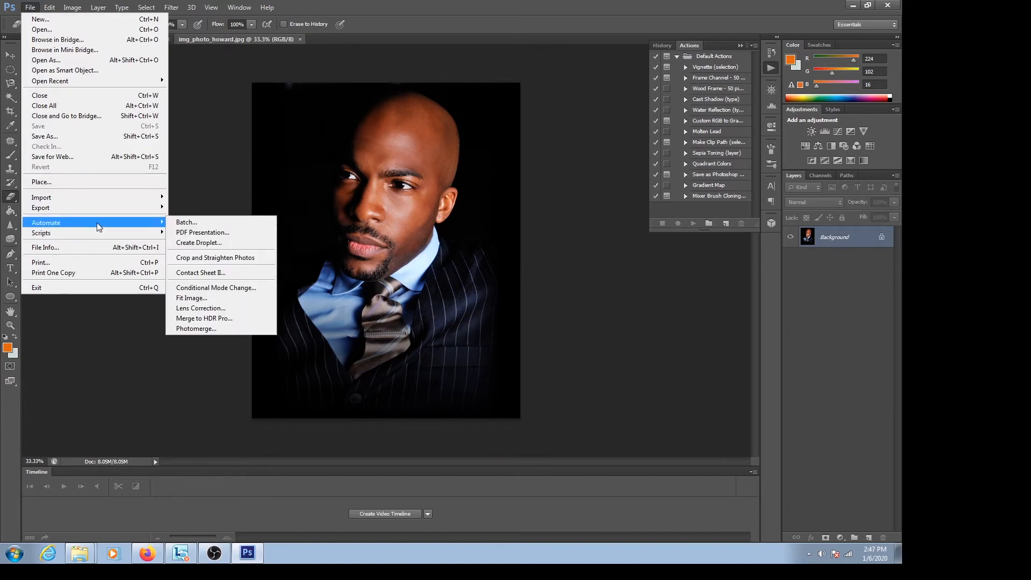
pyautogui.click(201, 271)
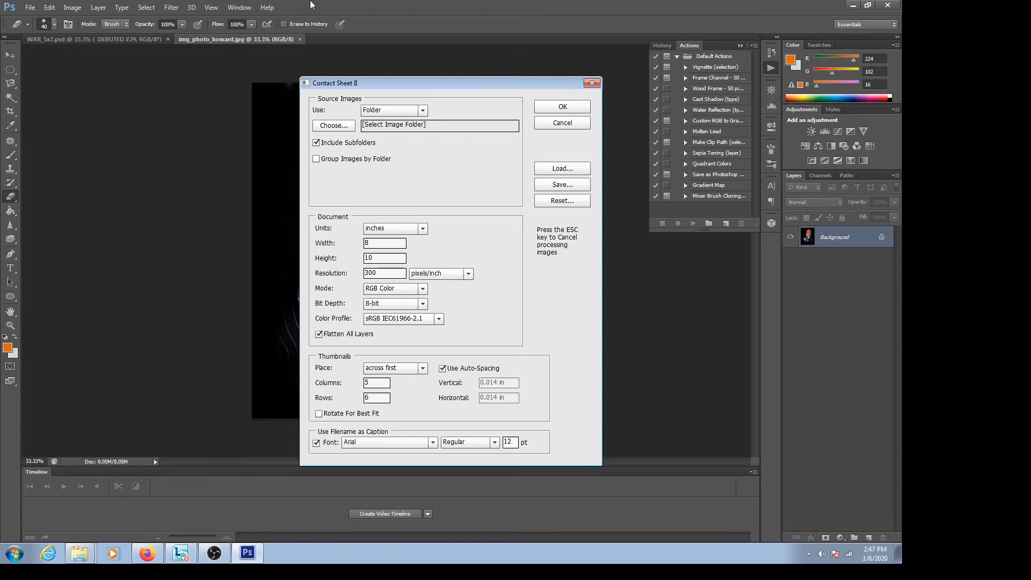
pyautogui.click(556, 128)
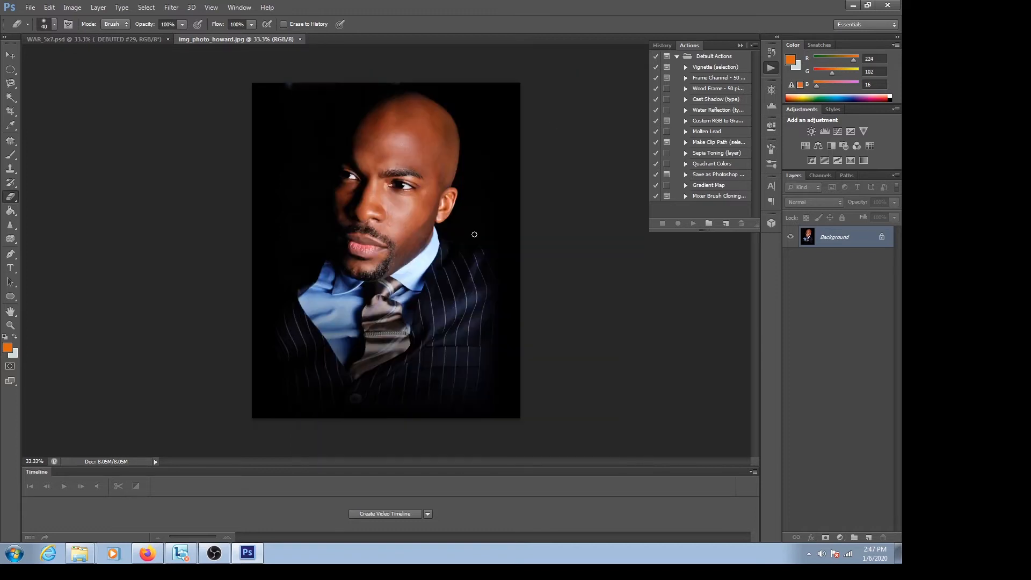
pyautogui.click(30, 8)
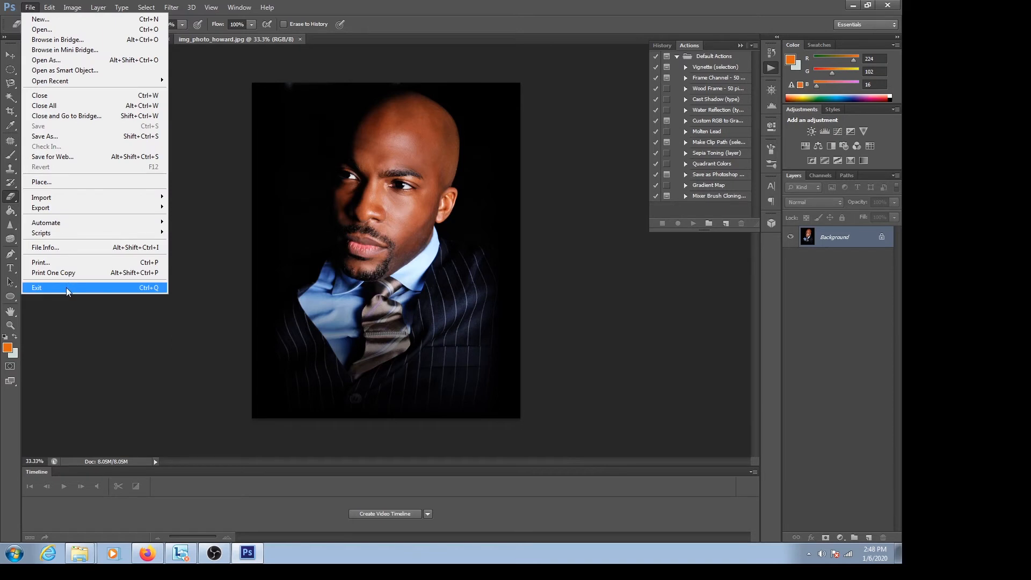
pyautogui.click(13, 14)
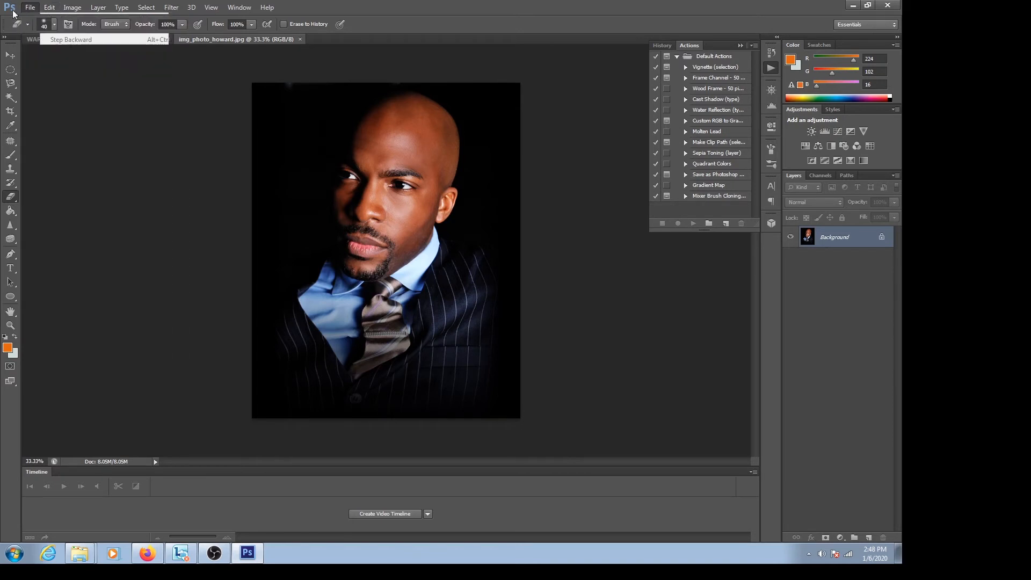
pyautogui.moveTo(56, 11)
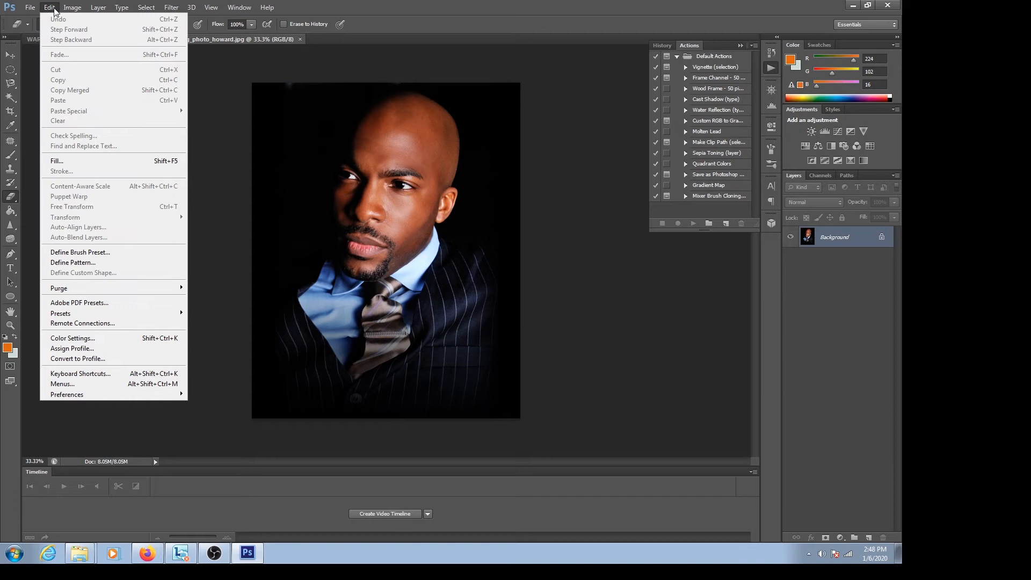
pyautogui.click(445, 3)
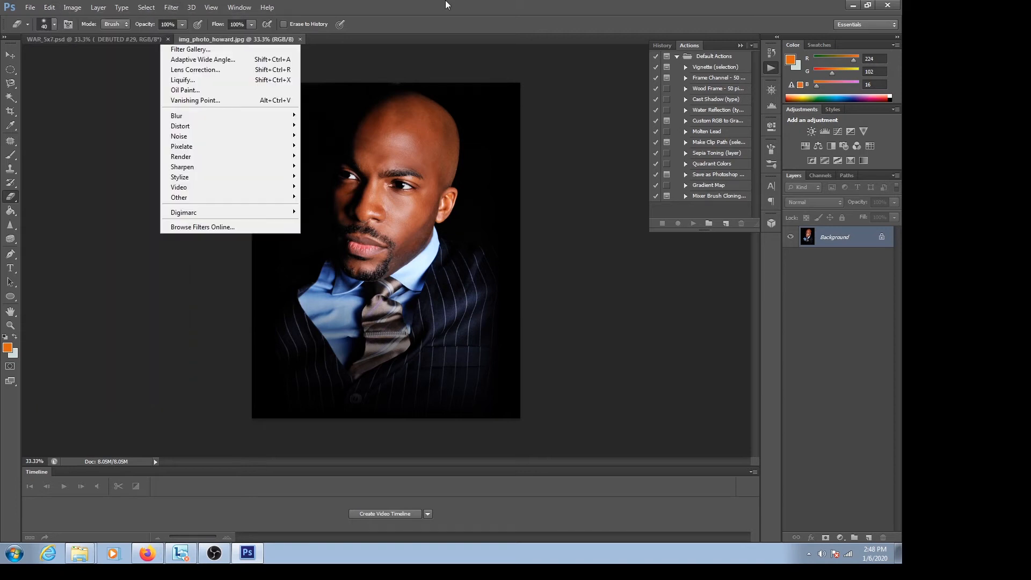
pyautogui.click(53, 11)
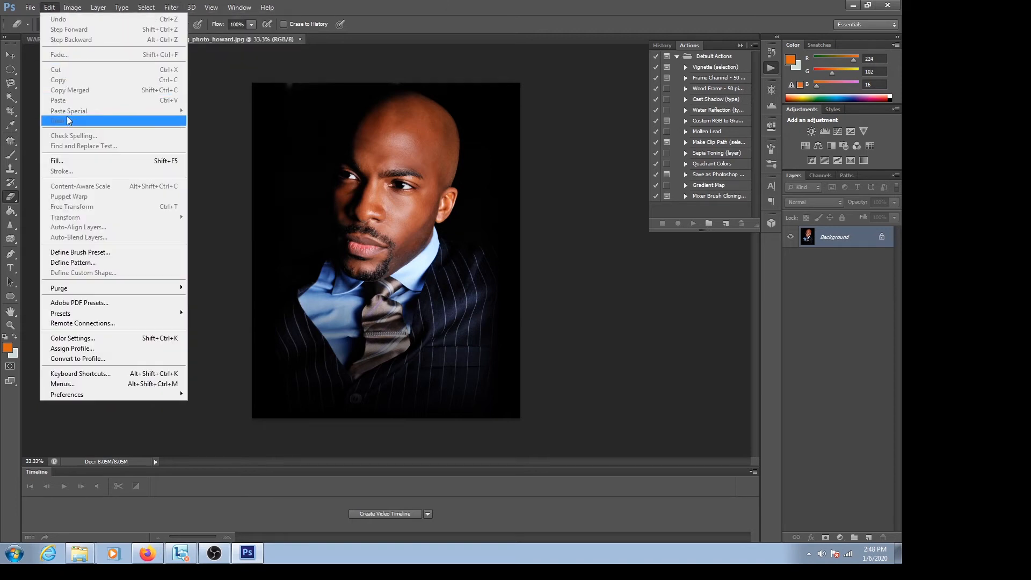
# Convert the locked Background into a regular layer named Layer 0, with Normal mode and 100% opacity
pyautogui.click(859, 235)
pyautogui.doubleClick(859, 239)
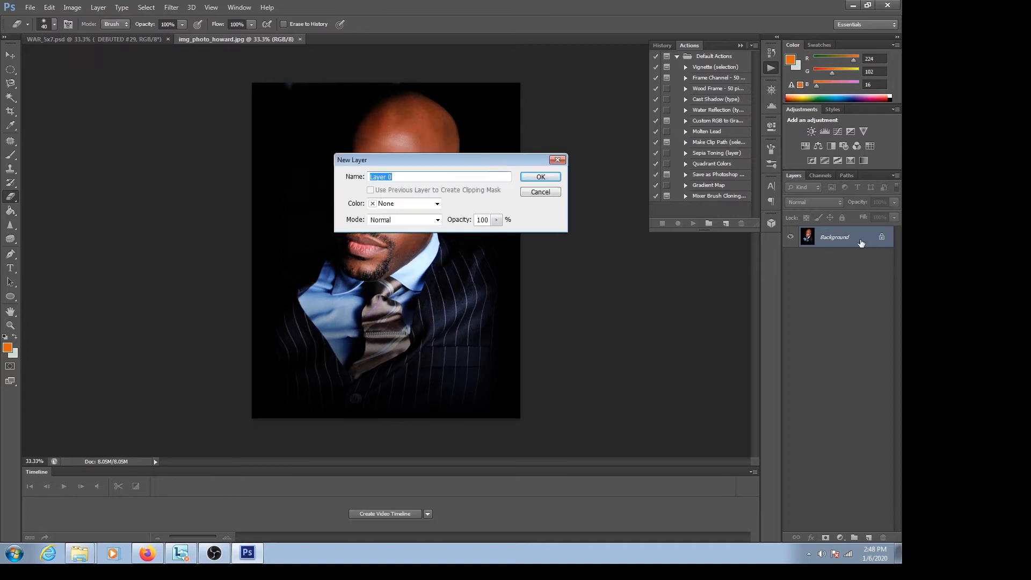
pyautogui.press('Return')
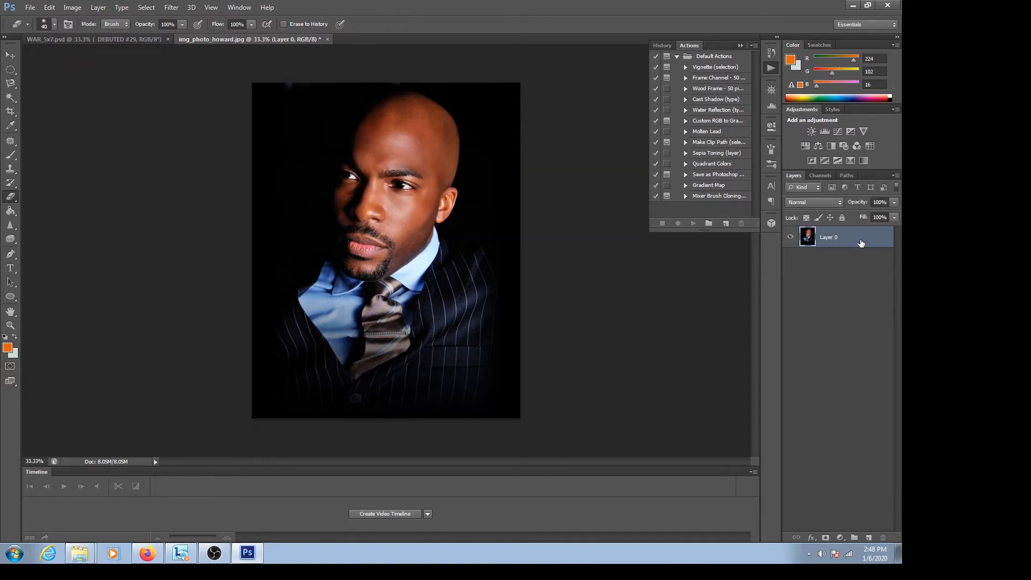
# Select the whole portrait on Layer 0, copy it and paste it as a new layer
pyautogui.click(51, 8)
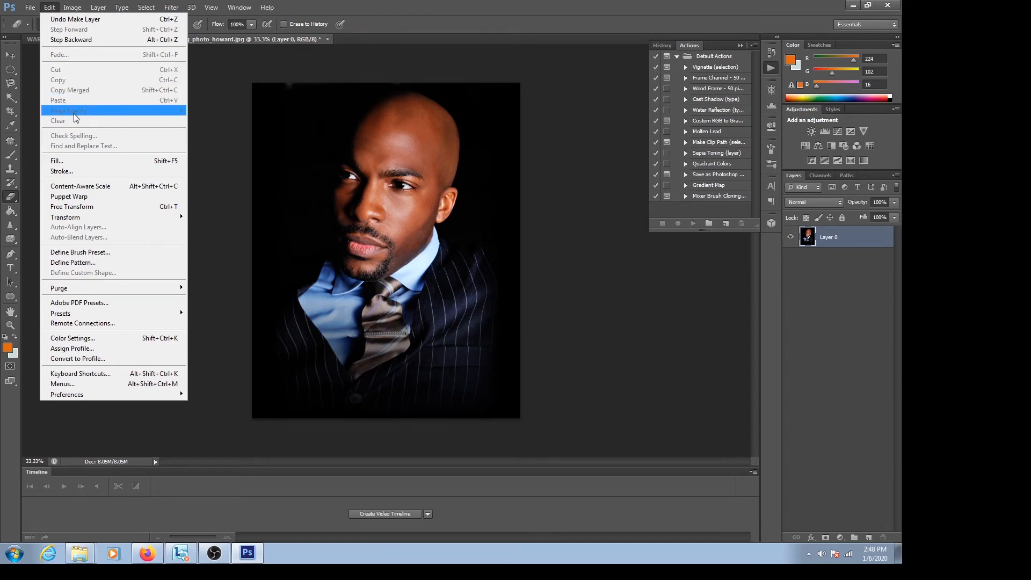
pyautogui.click(617, 5)
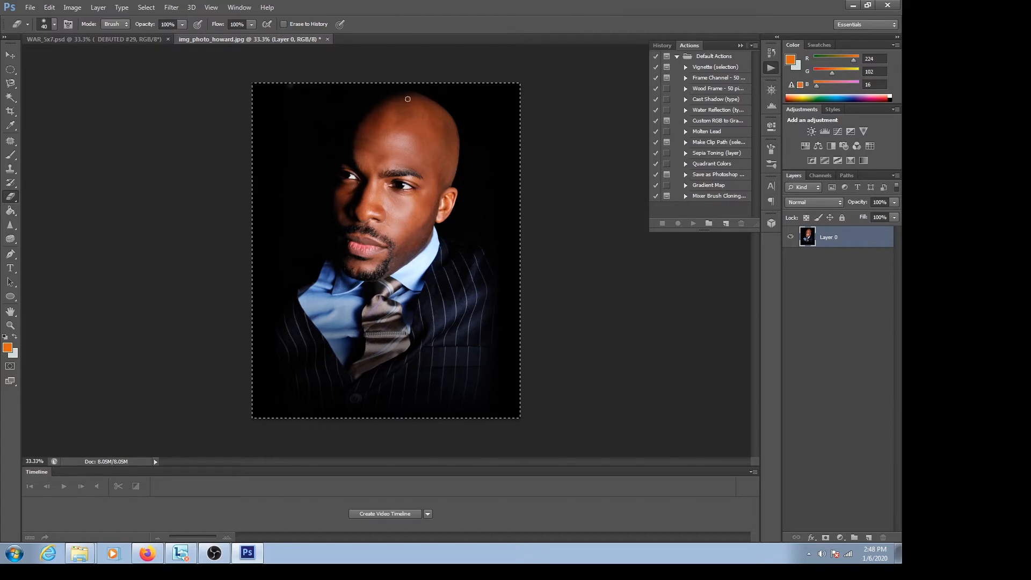
pyautogui.click(13, 70)
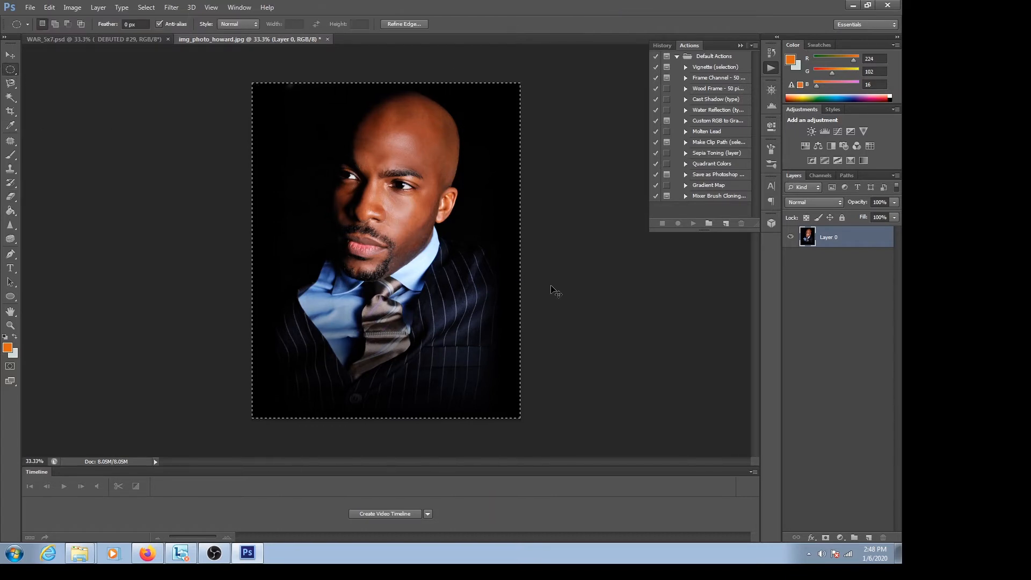
pyautogui.hotkey('ctrl', 'j')
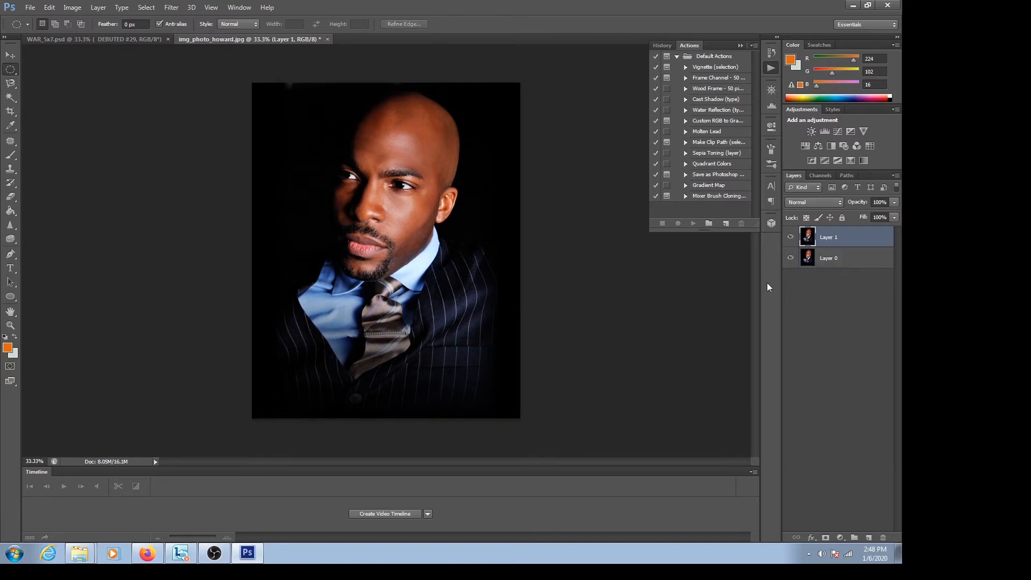
# Examine the Paste Special options among the editing commands, including Paste in Place, Paste Into and Paste Outside
pyautogui.click(70, 7)
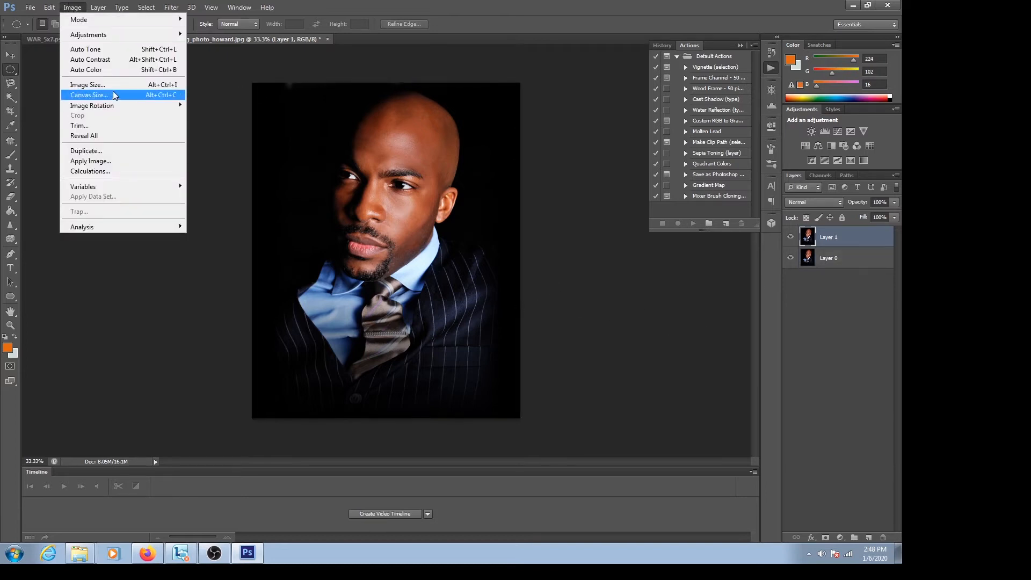
pyautogui.moveTo(49, 8)
pyautogui.moveTo(77, 112)
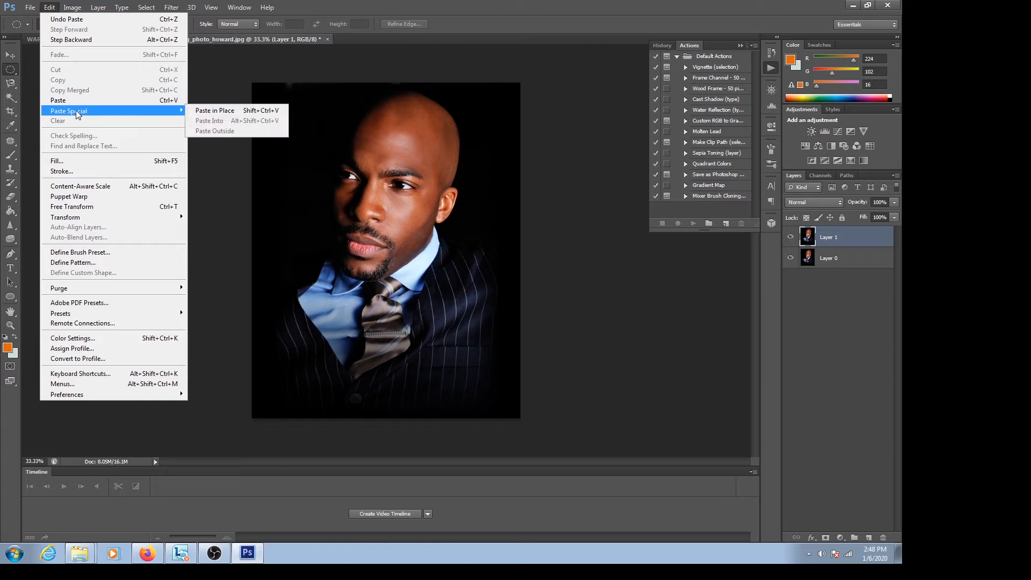
pyautogui.click(583, 17)
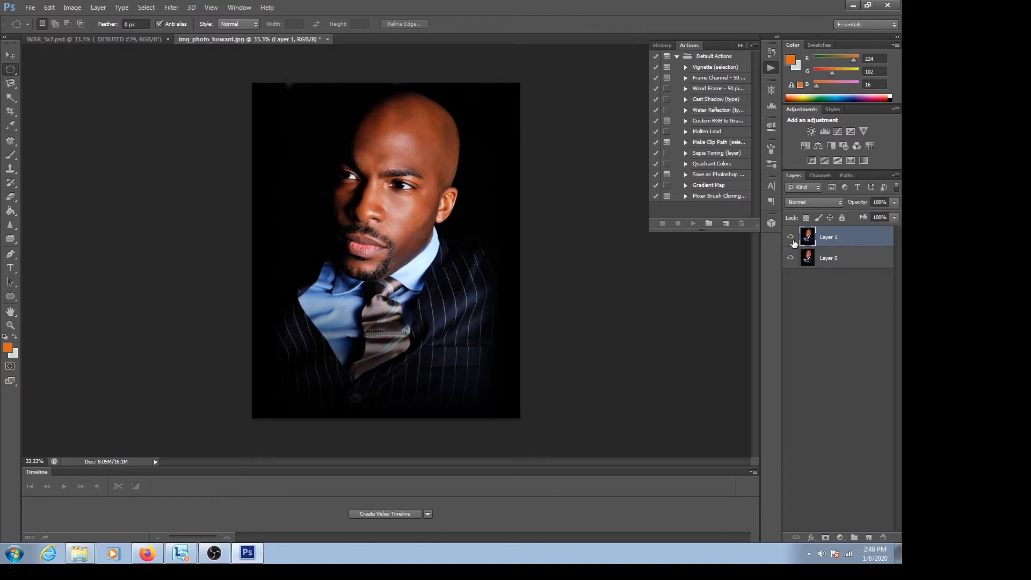
pyautogui.click(72, 7)
pyautogui.moveTo(58, 11)
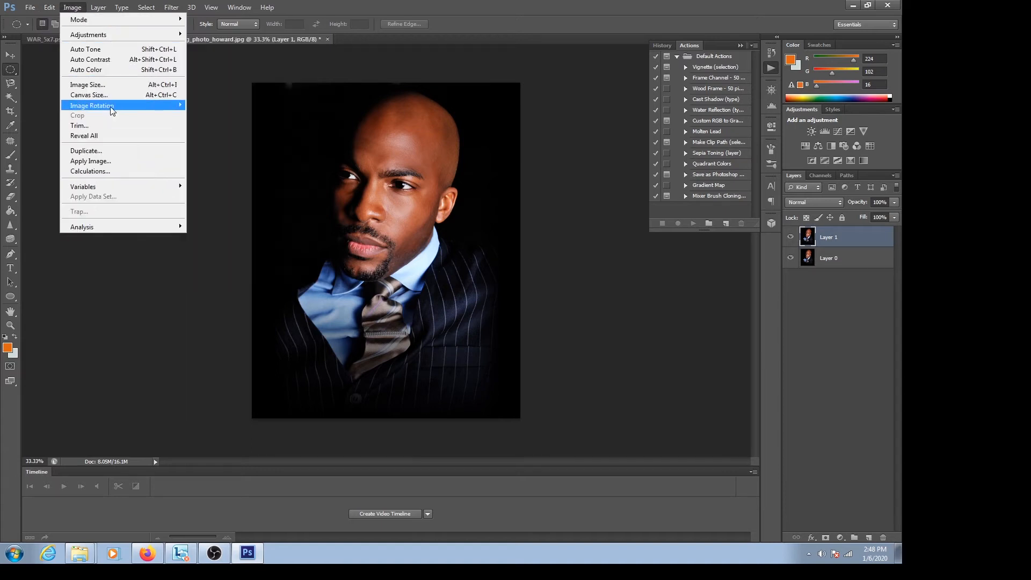
pyautogui.moveTo(109, 107)
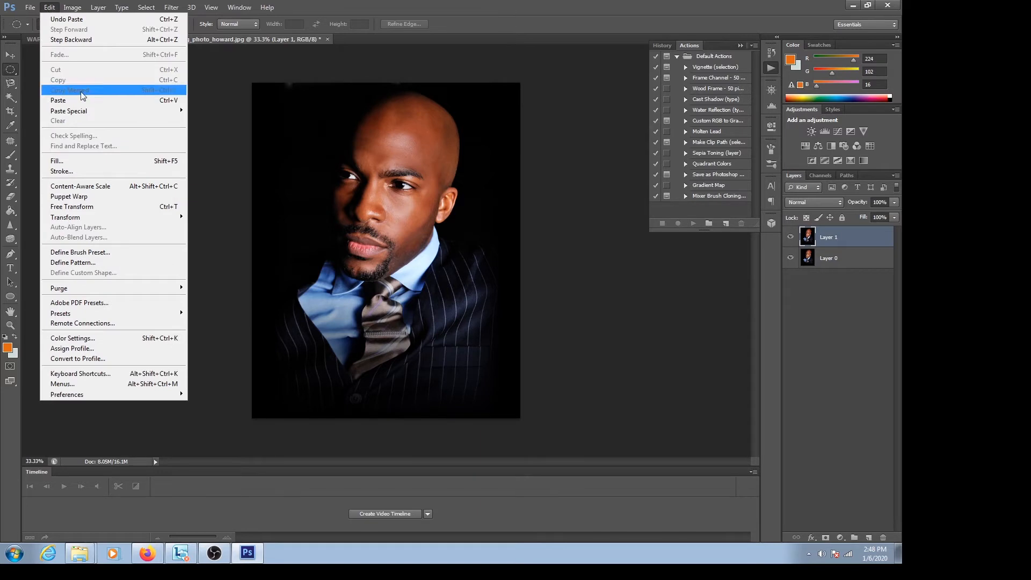
pyautogui.click(546, 4)
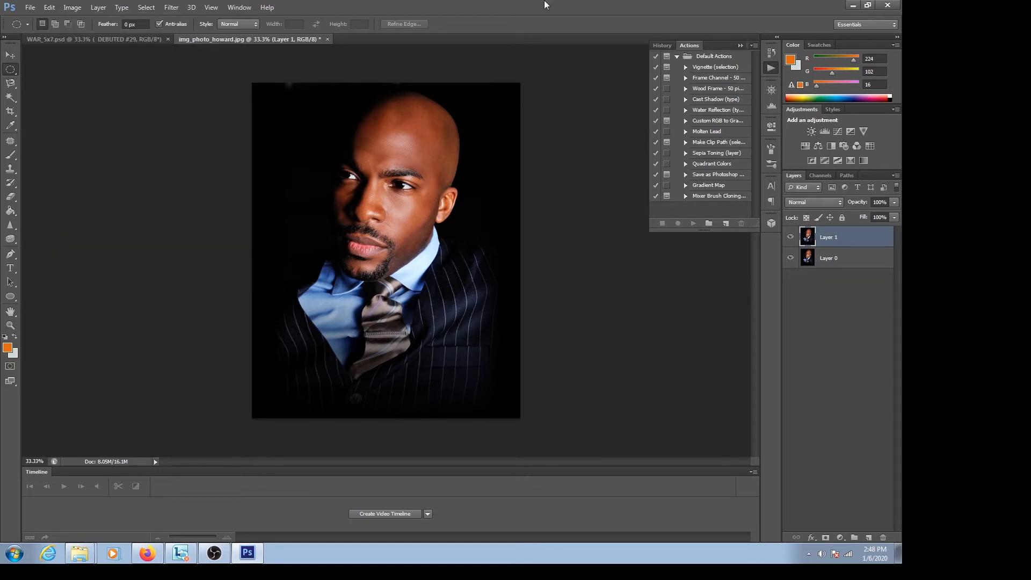
# Draw an elliptical selection over the face, hide Layer 0, and paste the copied portrait into the selection
pyautogui.moveTo(340, 160); pyautogui.dragTo(447, 307)
pyautogui.click(790, 258)
pyautogui.click(49, 7)
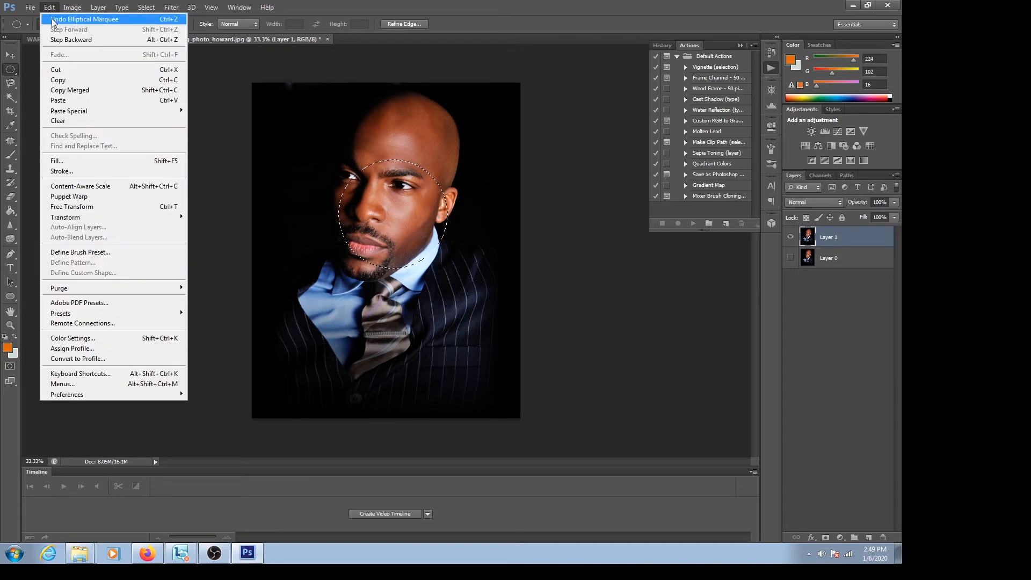
pyautogui.moveTo(82, 110)
pyautogui.click(212, 120)
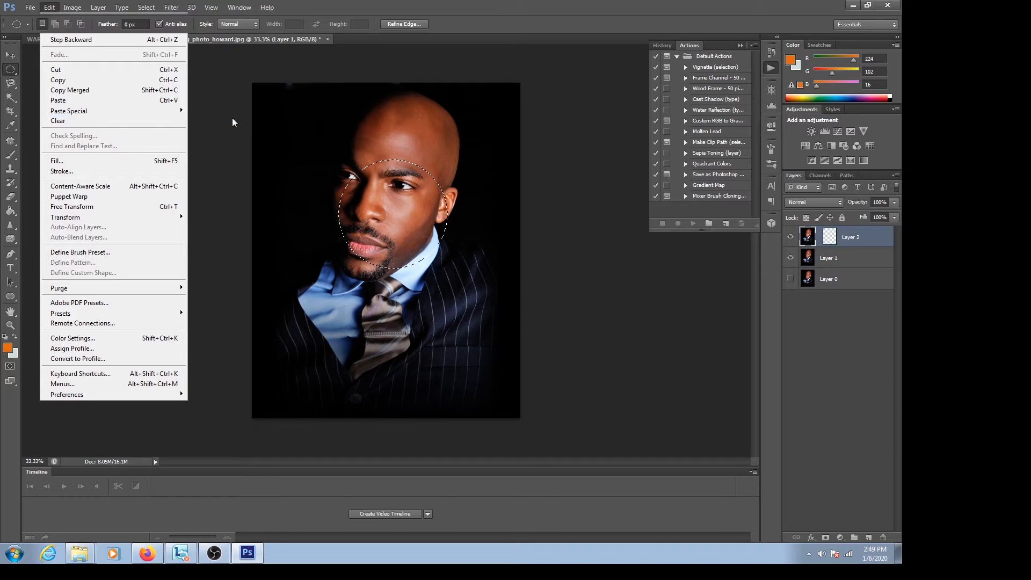
# Hide Layer 1 and shift the pasted portrait inside its circular mask to reframe the face
pyautogui.click(791, 260)
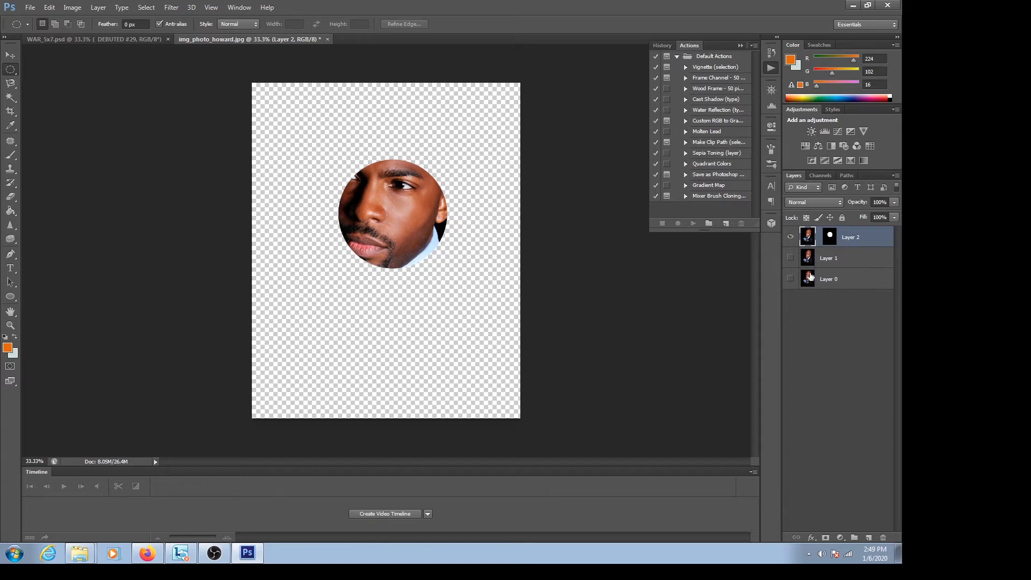
pyautogui.press('v')
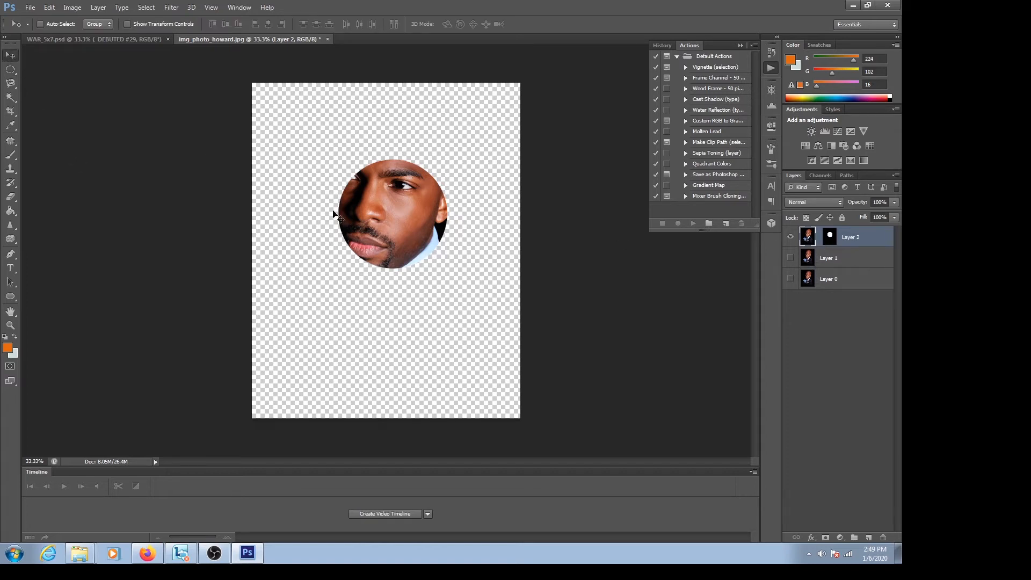
pyautogui.moveTo(403, 253); pyautogui.dragTo(439, 246)
# Add the text HJ below the circular portrait, on a text layer directly above Layer 1
pyautogui.click(833, 263)
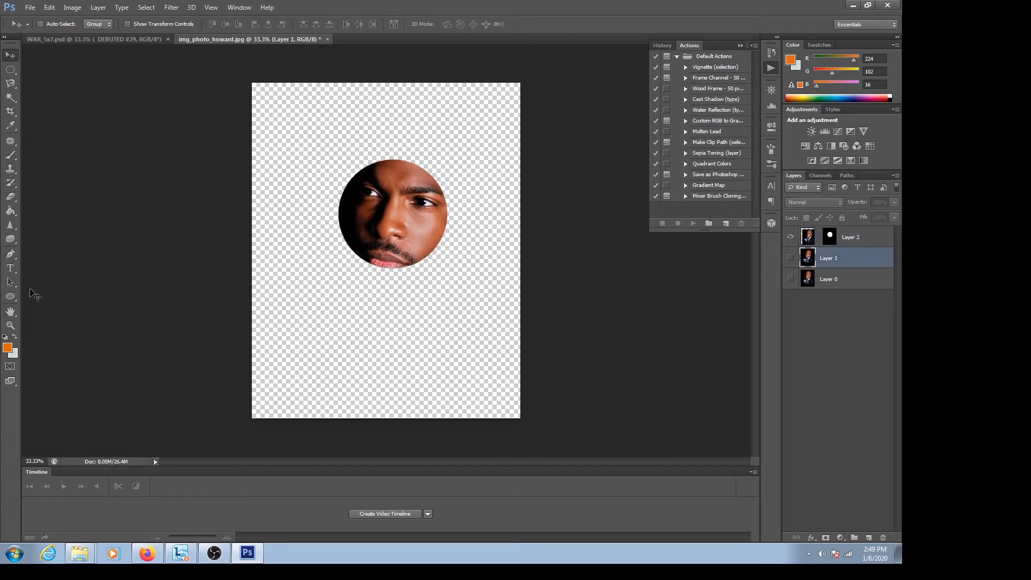
pyautogui.click(10, 268)
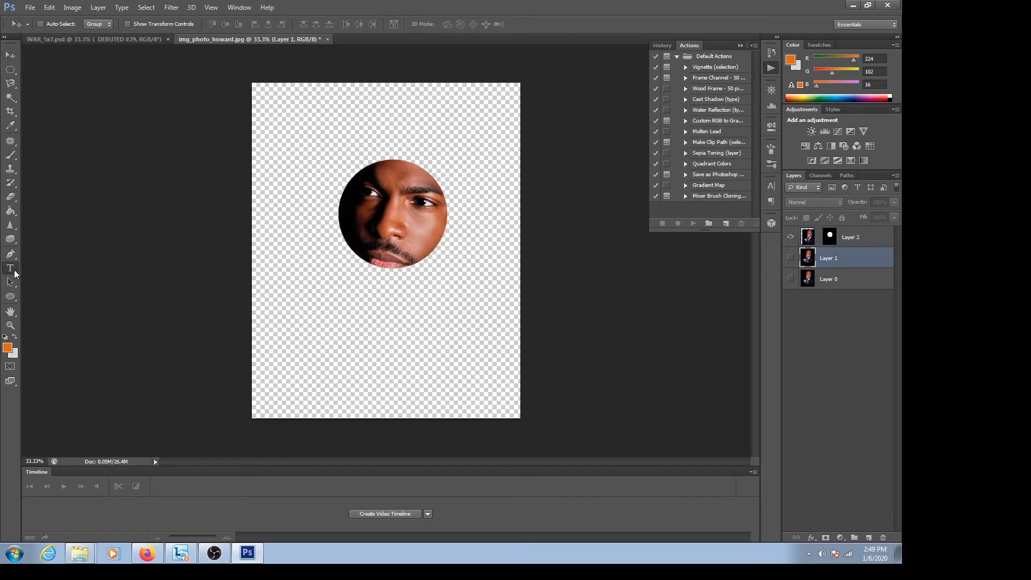
pyautogui.click(339, 346)
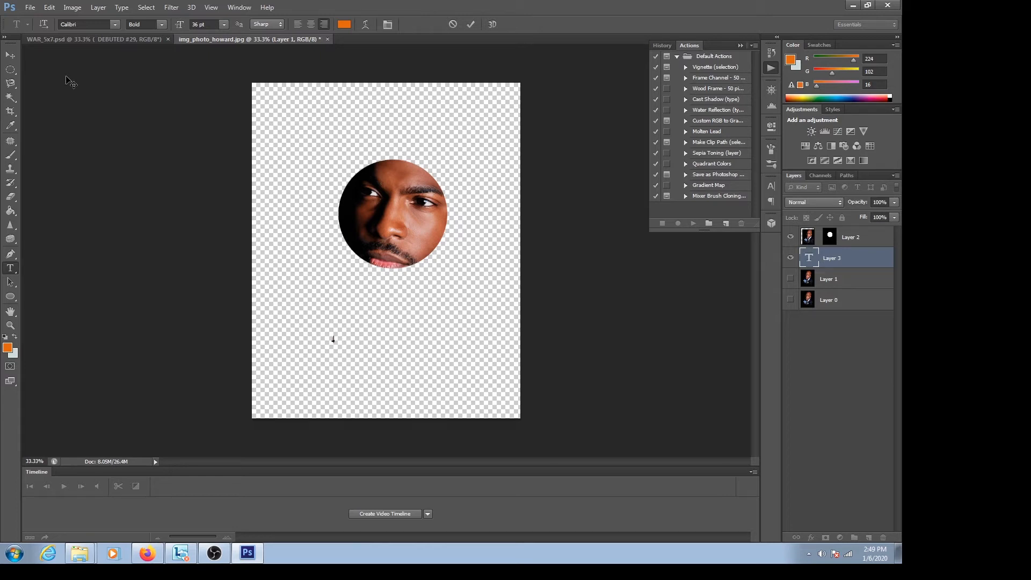
pyautogui.click(10, 55)
# Enlarge the HJ text to 350 pt and place it centred beneath the circular portrait
pyautogui.click(769, 186)
pyautogui.click(651, 208)
pyautogui.write('75')
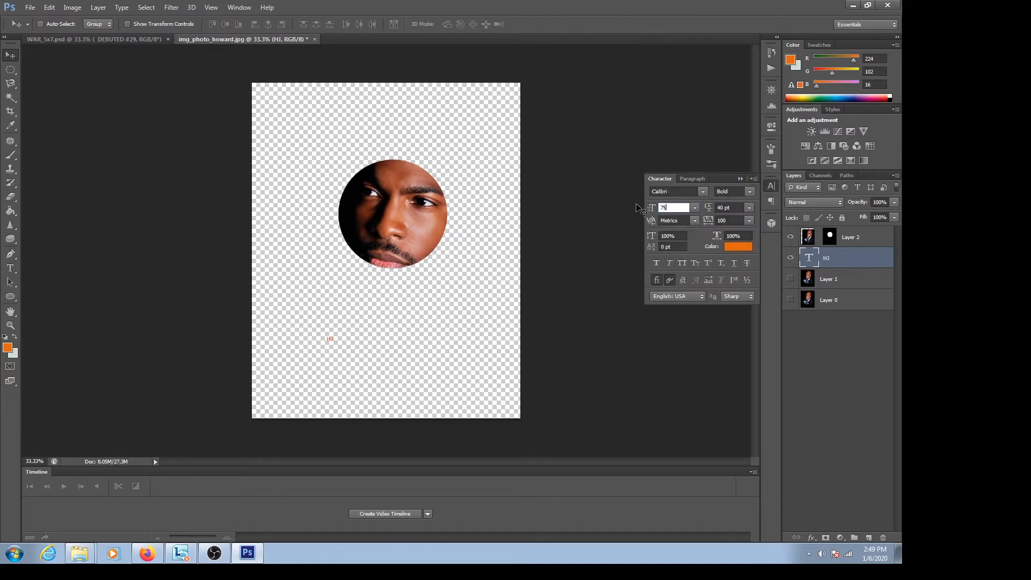
pyautogui.press('Return')
pyautogui.click(642, 209)
pyautogui.write('350')
pyautogui.press('Return')
pyautogui.moveTo(328, 329); pyautogui.dragTo(426, 340)
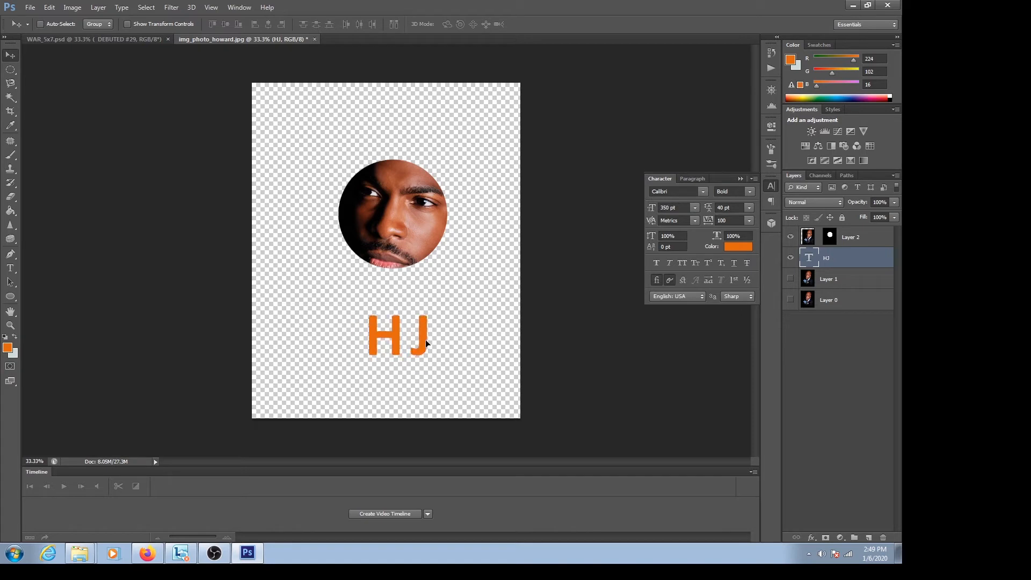
# Load the outline of the HJ letters as a selection and paste the copied portrait into it
pyautogui.moveTo(813, 259); pyautogui.dragTo(814, 263)
pyautogui.doubleClick(812, 262)
pyautogui.keyDown('ctrl'); pyautogui.click(808, 260); pyautogui.keyUp('ctrl')
pyautogui.click(49, 7)
pyautogui.moveTo(70, 111)
pyautogui.click(239, 118)
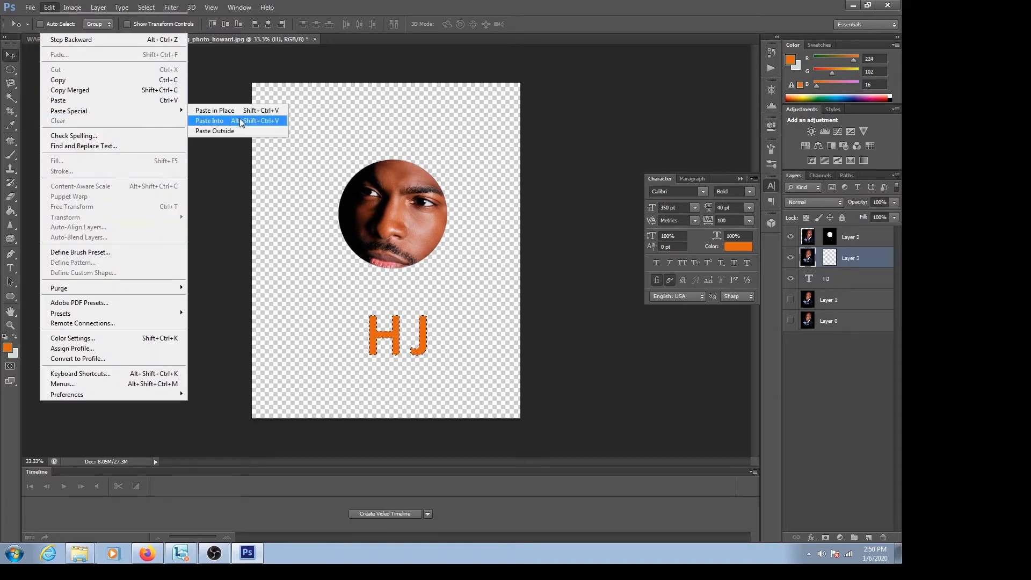
# Move the portrait pasted on Layer 3 so that the face fills the HJ letters
pyautogui.click(825, 281)
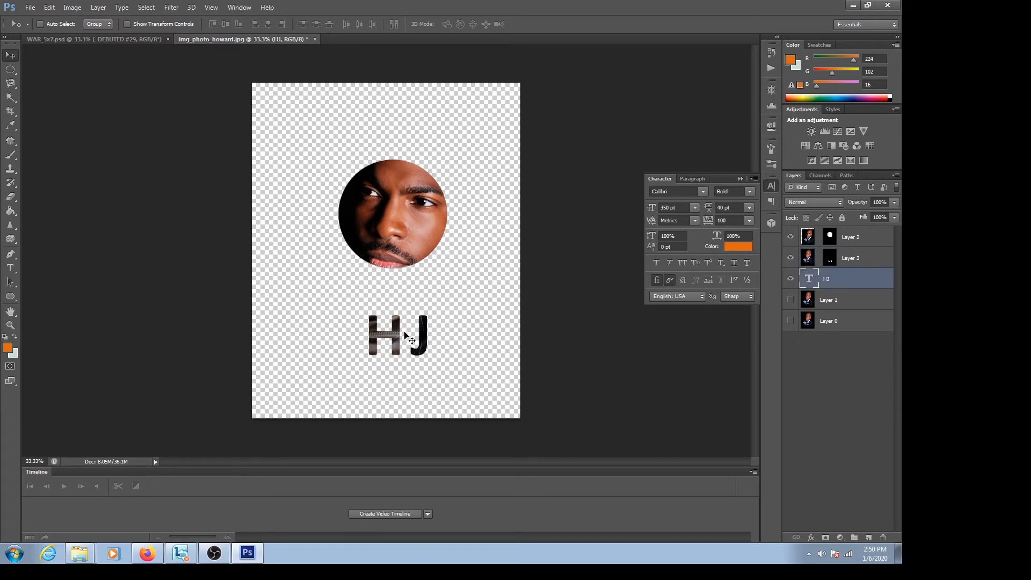
pyautogui.click(812, 261)
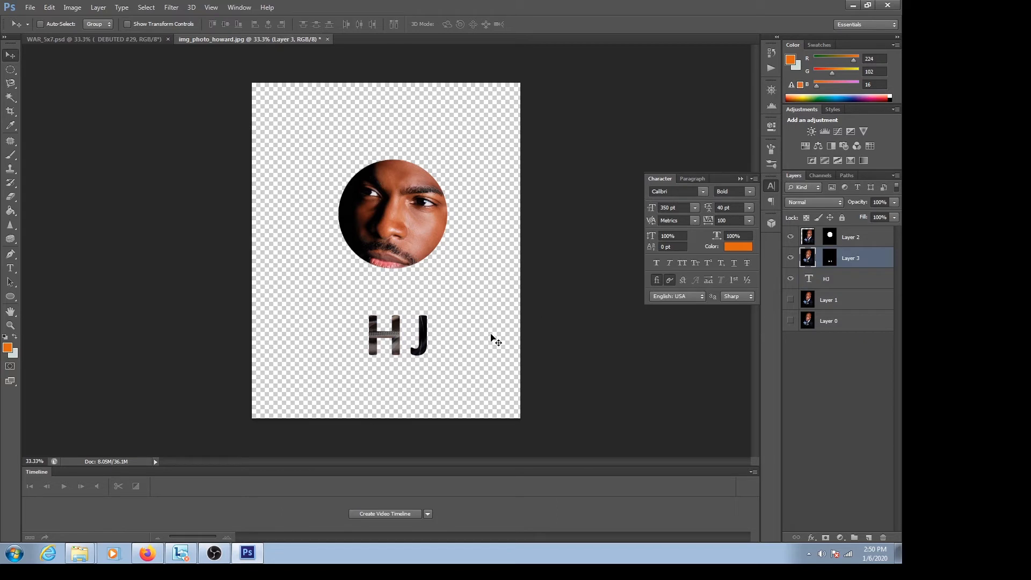
pyautogui.moveTo(398, 338); pyautogui.dragTo(418, 379)
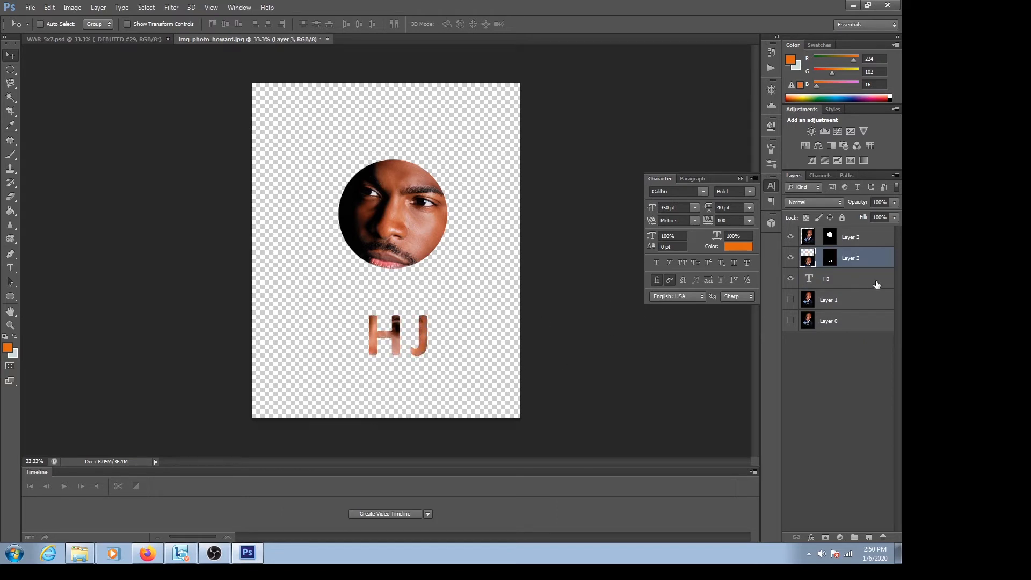
# Lower Layer 3's opacity to 59% and reposition its portrait inside the HJ letters
pyautogui.click(894, 202)
pyautogui.moveTo(877, 215); pyautogui.dragTo(871, 218)
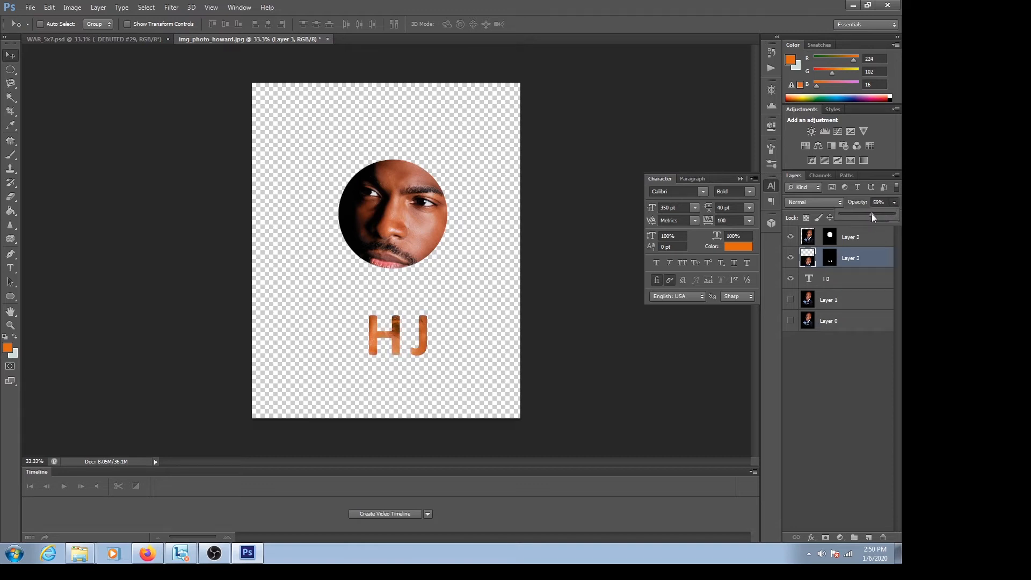
pyautogui.click(421, 324)
pyautogui.moveTo(420, 324)
pyautogui.mouseDown()
pyautogui.moveTo(446, 331)
pyautogui.moveTo(456, 308)
pyautogui.moveTo(417, 314)
pyautogui.moveTo(416, 324)
pyautogui.mouseUp()
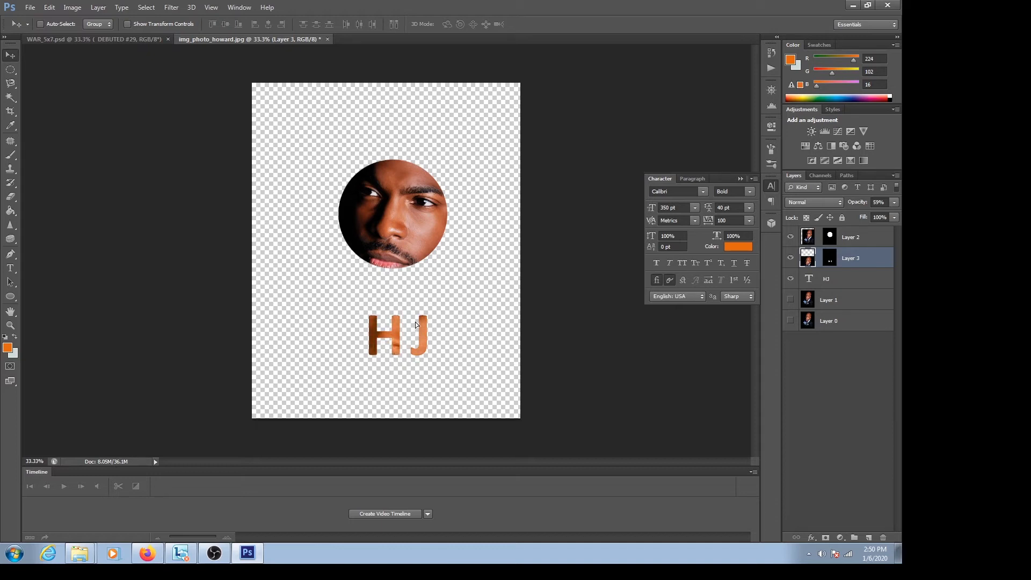
# Draw a circular selection overlapping the upper part of the face circle with Layer 1 active, check the available editing commands, and deselect it
pyautogui.click(50, 7)
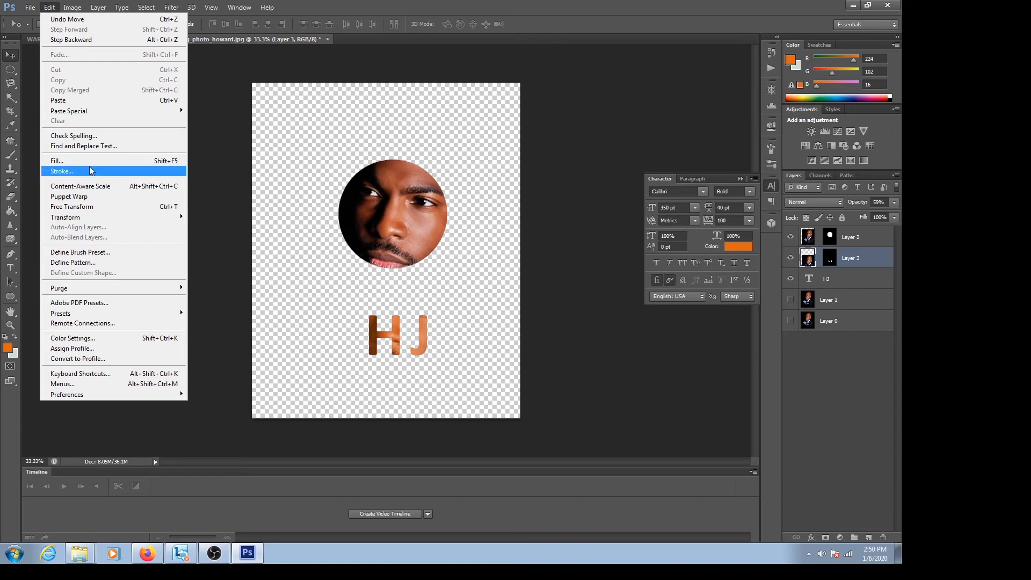
pyautogui.click(825, 305)
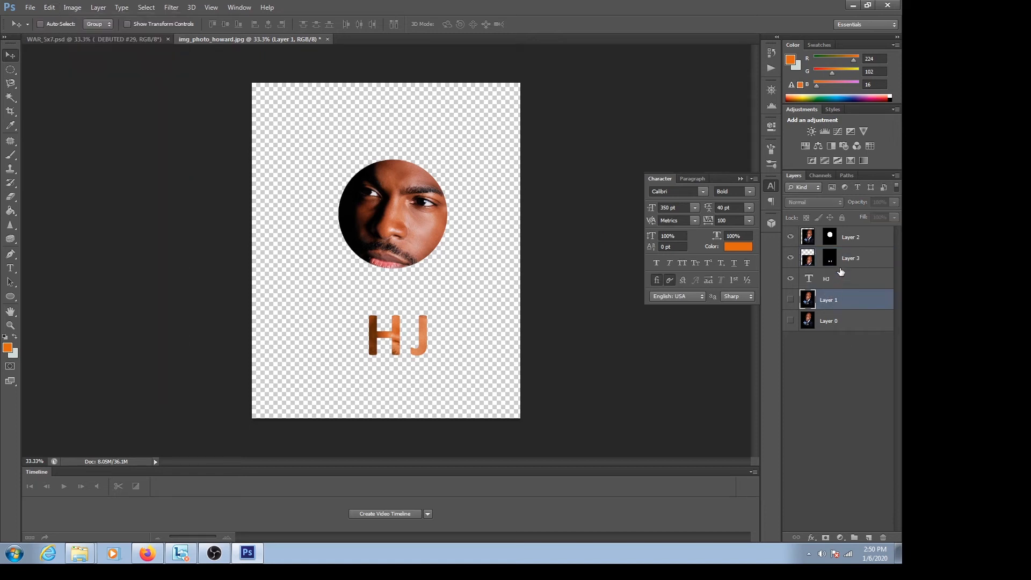
pyautogui.click(10, 69)
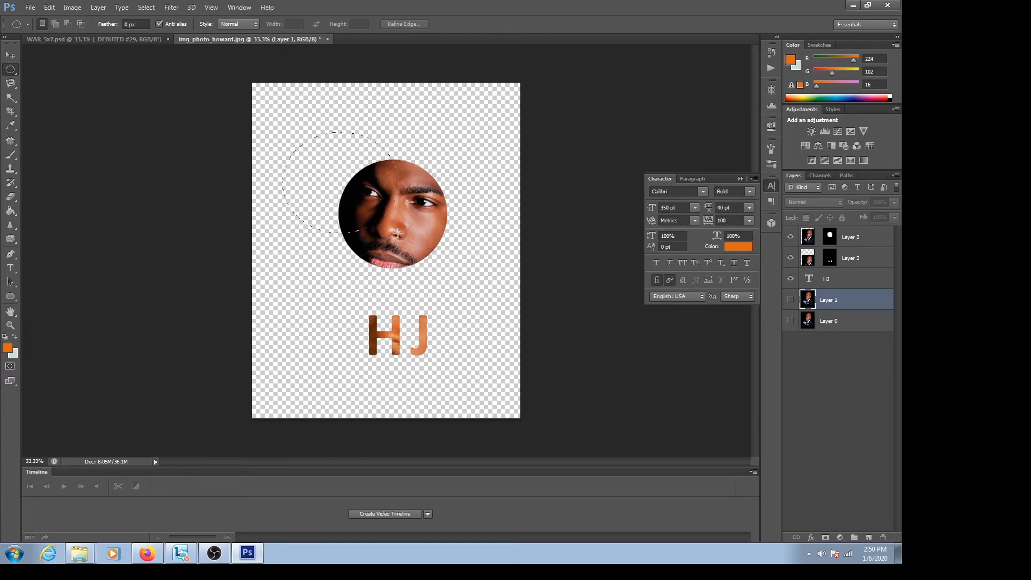
pyautogui.moveTo(398, 232); pyautogui.dragTo(283, 133)
pyautogui.click(49, 7)
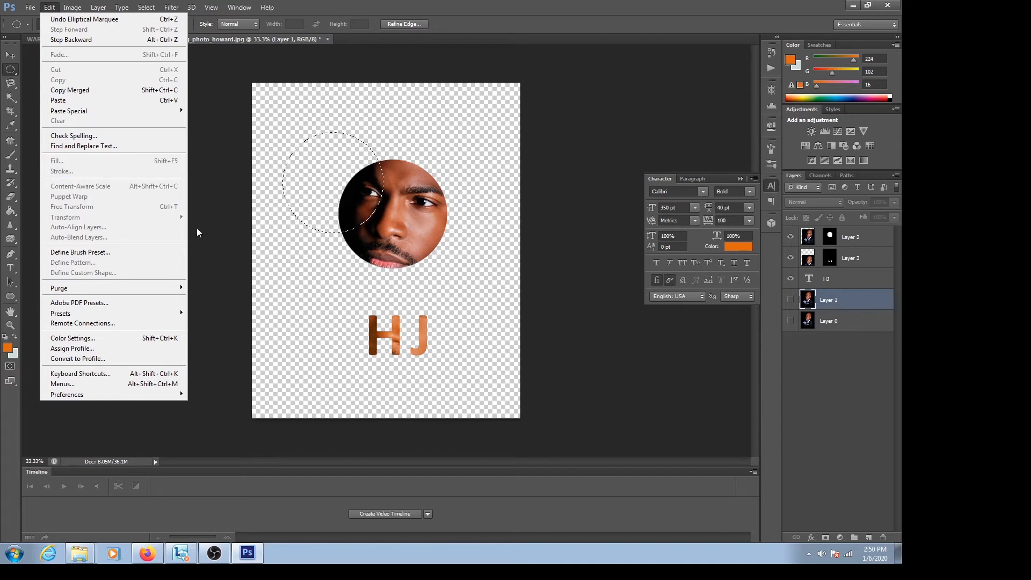
pyautogui.click(422, 3)
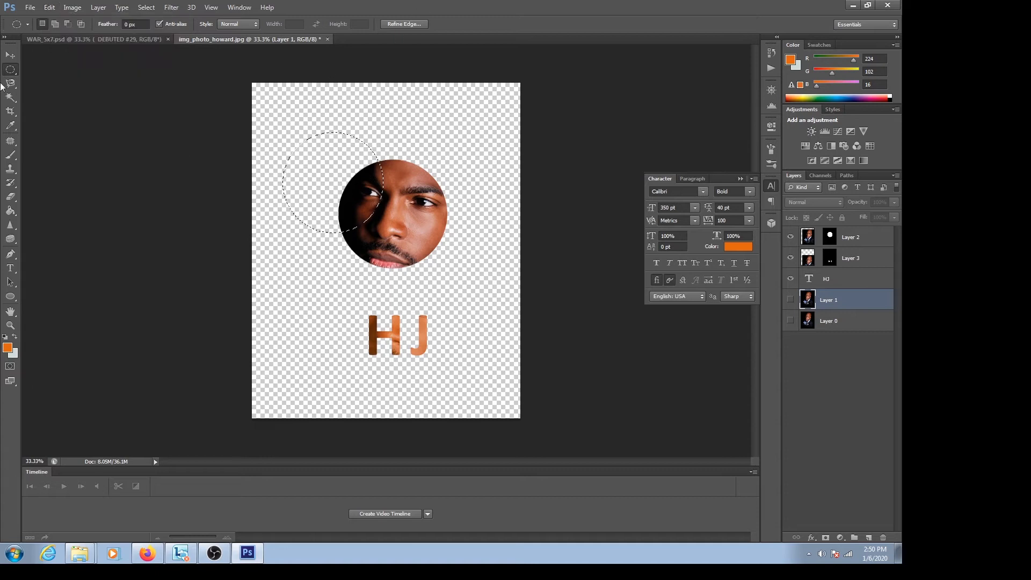
pyautogui.rightClick(449, 233)
pyautogui.click(456, 235)
# Hide and show Layer 2 again, make it the active layer, and check the Transform options available for it
pyautogui.click(791, 236)
pyautogui.click(808, 237)
pyautogui.click(790, 237)
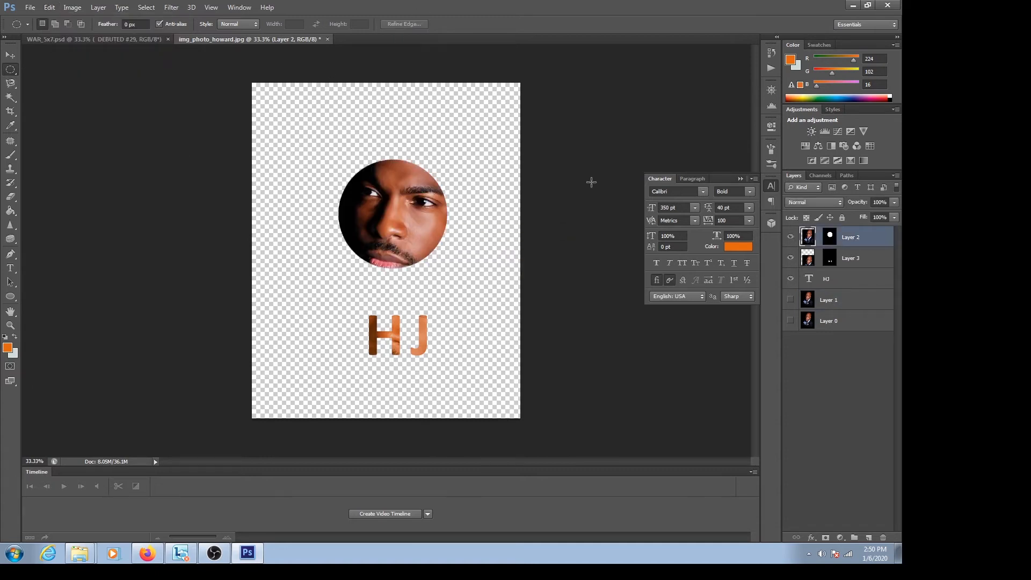
pyautogui.click(53, 12)
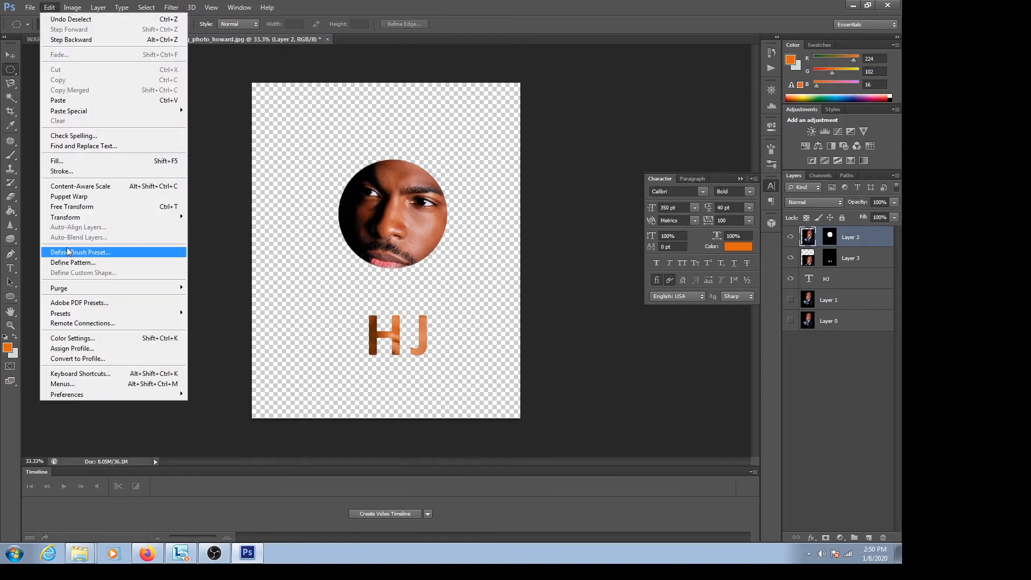
pyautogui.moveTo(88, 217)
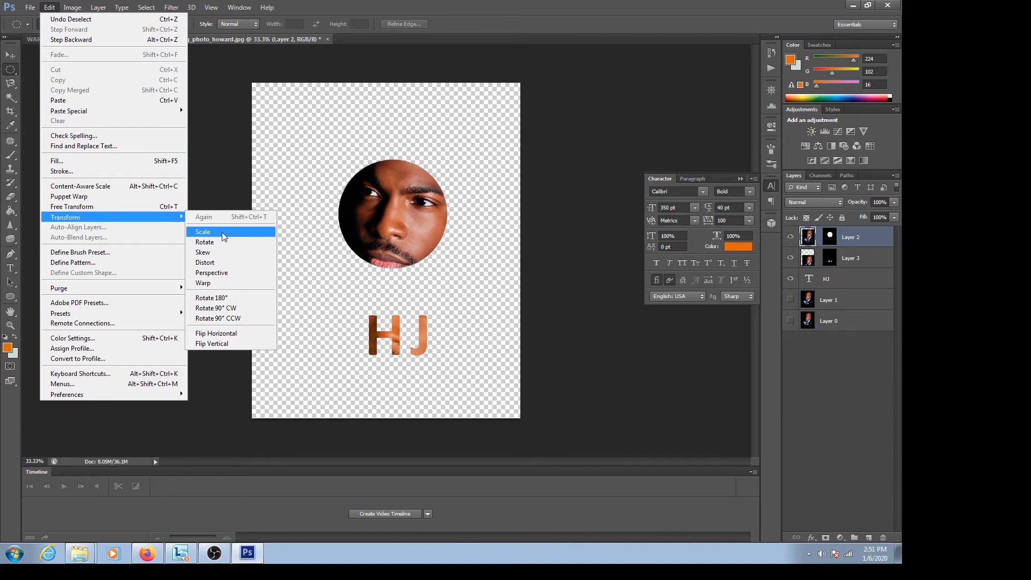
# Try scaling the HJ text layer to about 104% with the Scale transform and cancel it
pyautogui.click(851, 279)
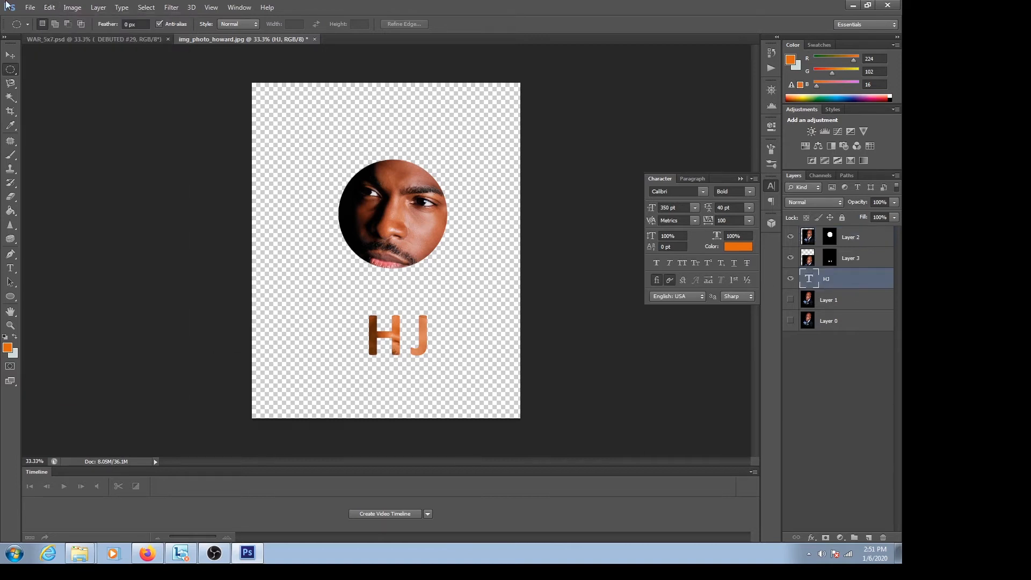
pyautogui.click(49, 8)
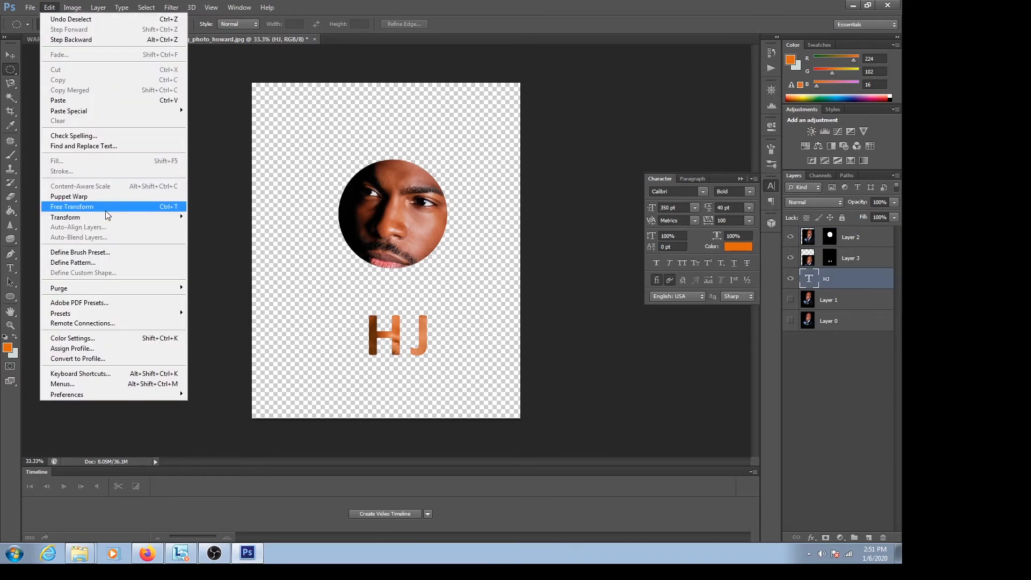
pyautogui.click(215, 229)
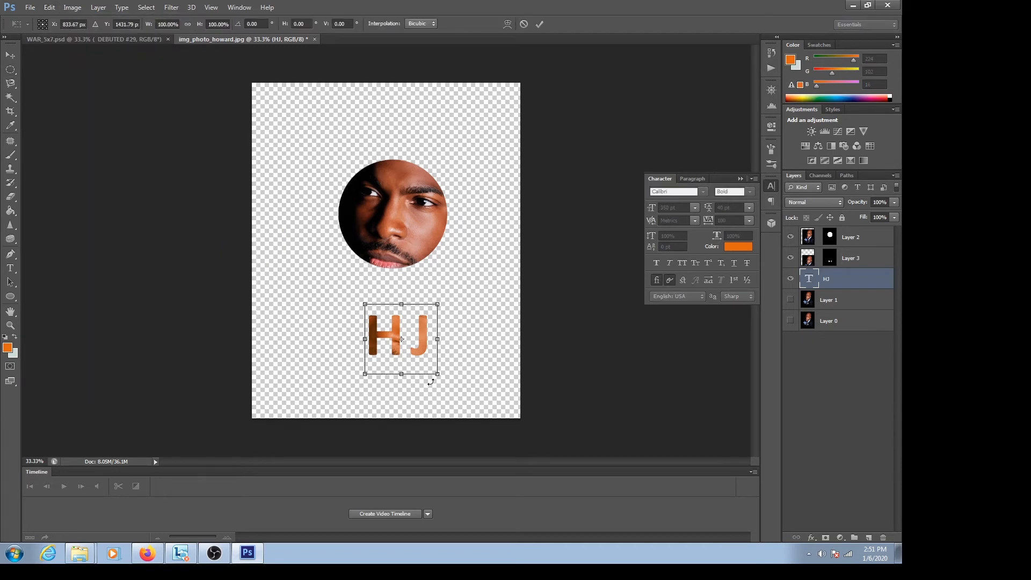
pyautogui.moveTo(437, 374); pyautogui.dragTo(419, 386)
pyautogui.moveTo(434, 403); pyautogui.dragTo(440, 377)
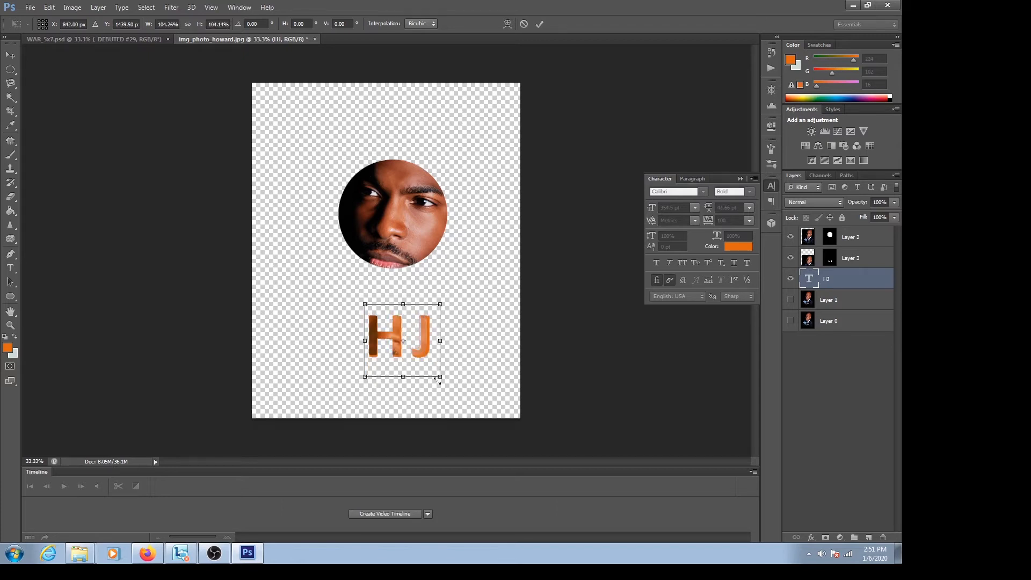
pyautogui.press('Escape')
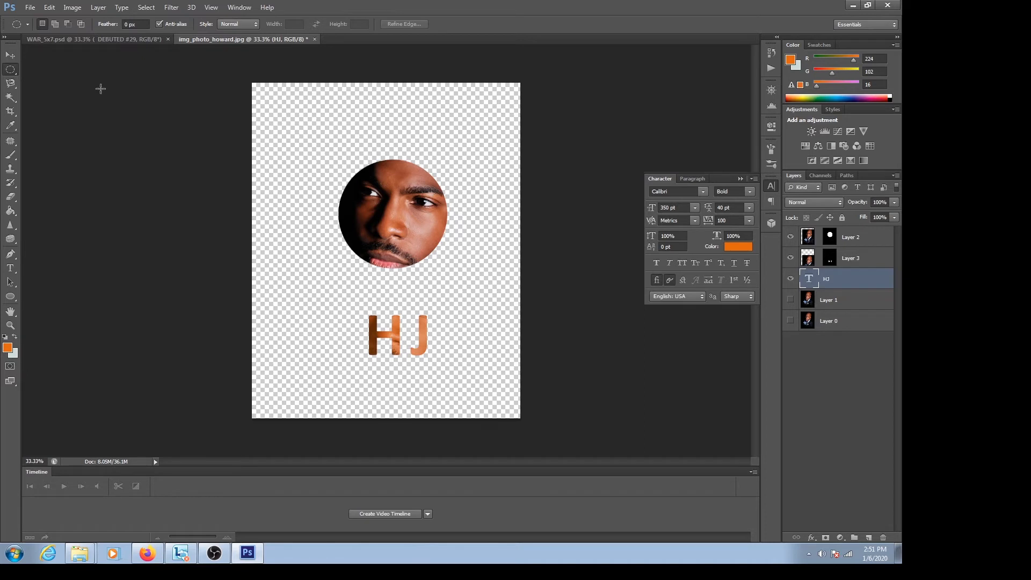
# Try freely rotating the HJ text layer with the Rotate transform and cancel it
pyautogui.click(49, 7)
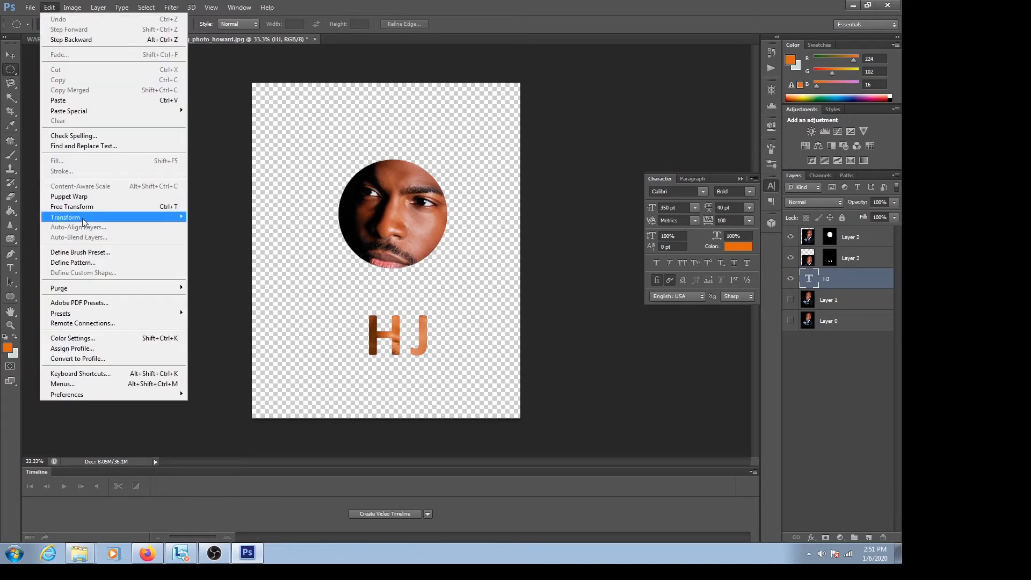
pyautogui.moveTo(82, 218)
pyautogui.click(240, 242)
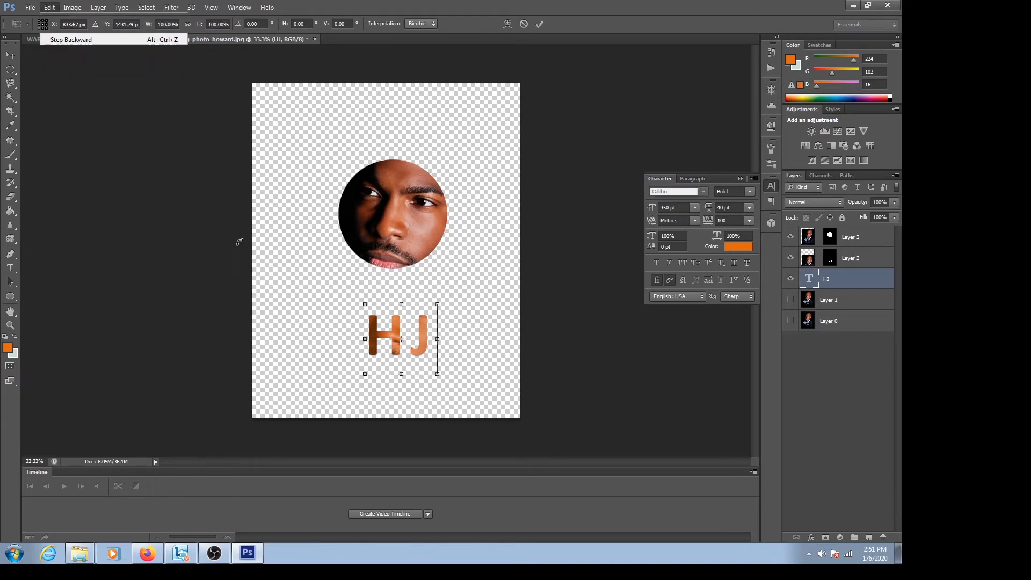
pyautogui.moveTo(326, 359)
pyautogui.mouseDown()
pyautogui.moveTo(311, 295)
pyautogui.moveTo(328, 289)
pyautogui.moveTo(307, 367)
pyautogui.mouseUp()
pyautogui.press('Escape')
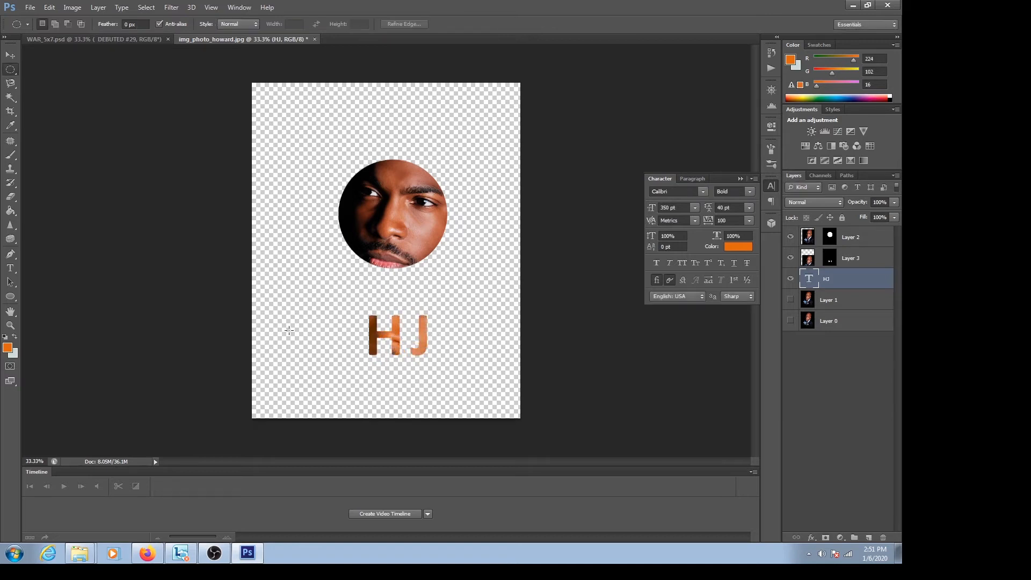
# Rotate the HJ text layer 90° clockwise and undo the rotation
pyautogui.click(52, 8)
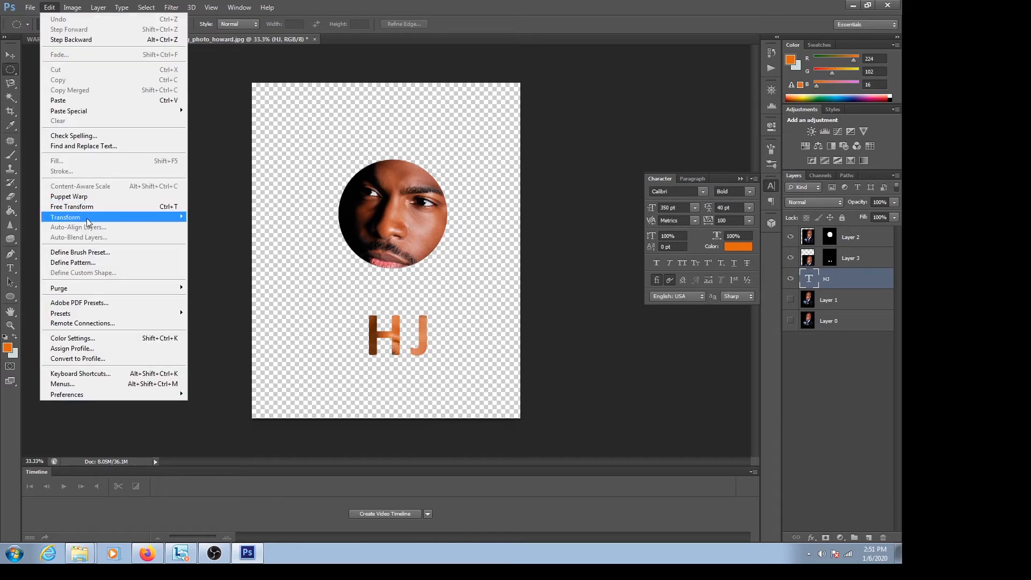
pyautogui.moveTo(86, 218)
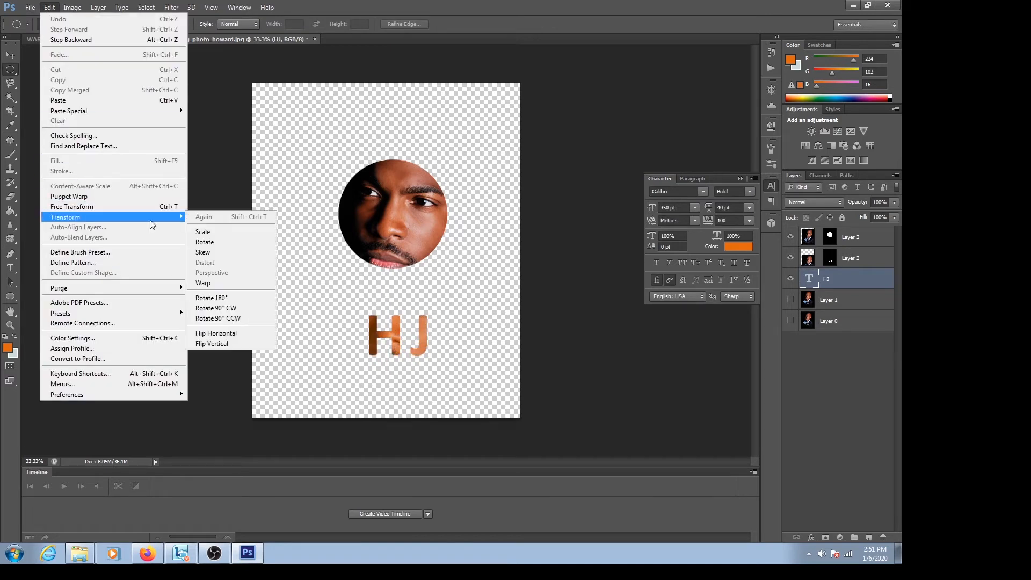
pyautogui.click(211, 309)
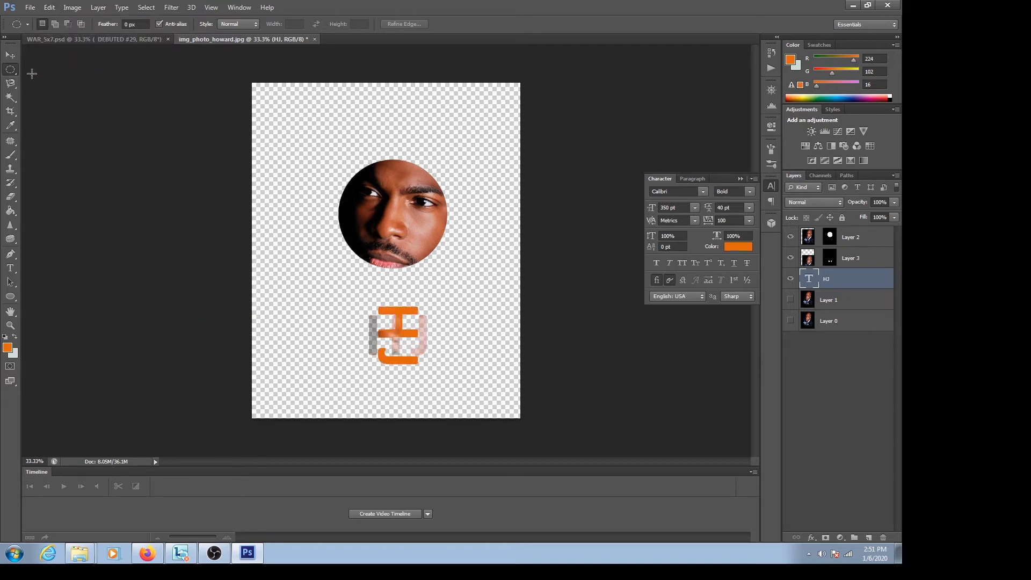
pyautogui.hotkey('ctrl', 'z')
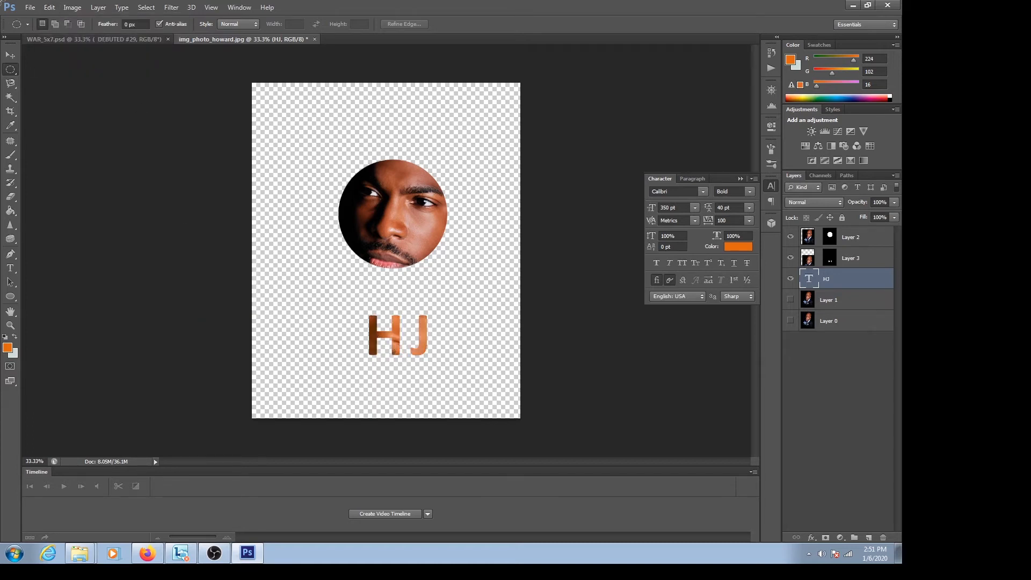
pyautogui.click(48, 7)
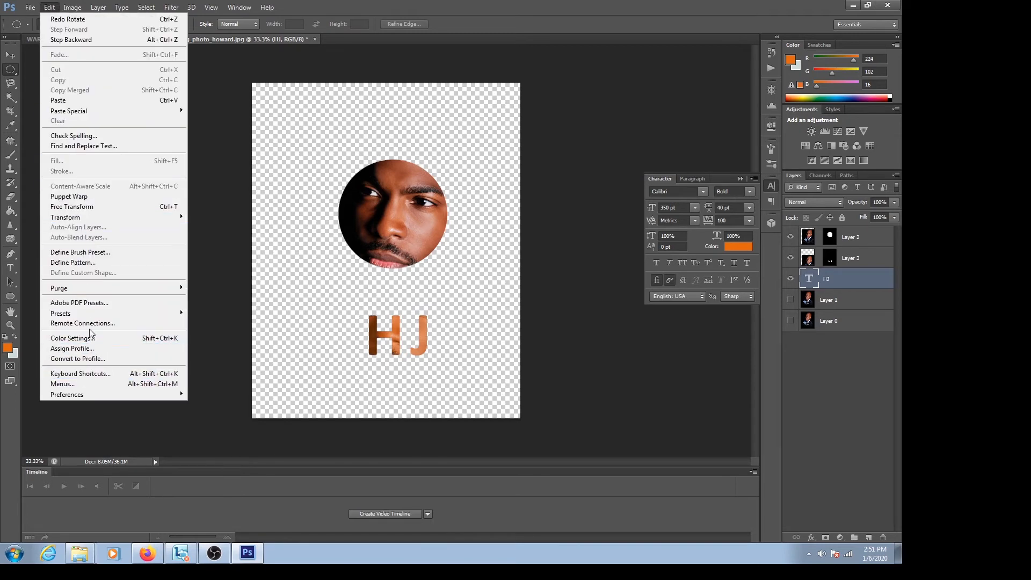
pyautogui.moveTo(93, 395)
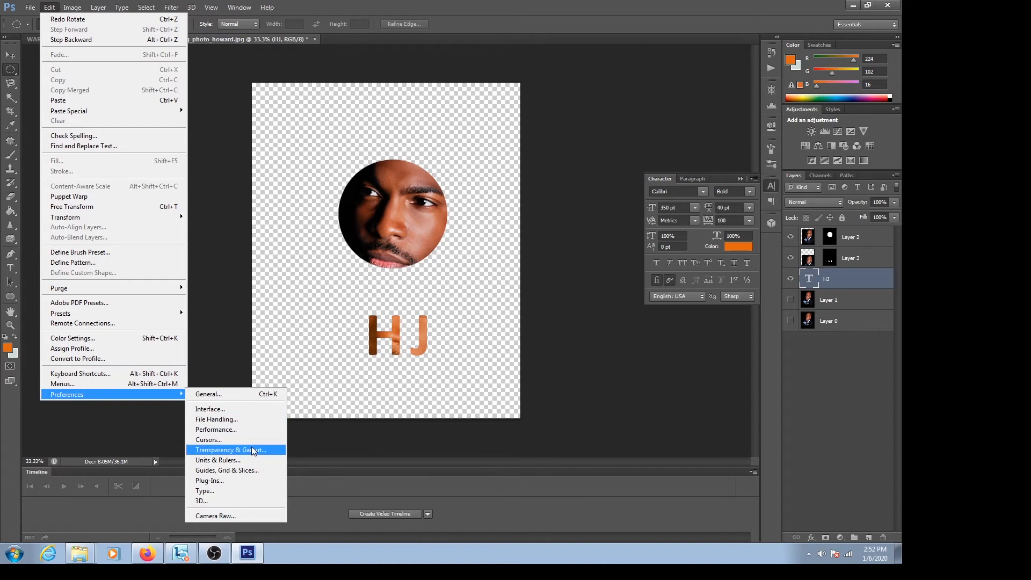
pyautogui.moveTo(71, 9)
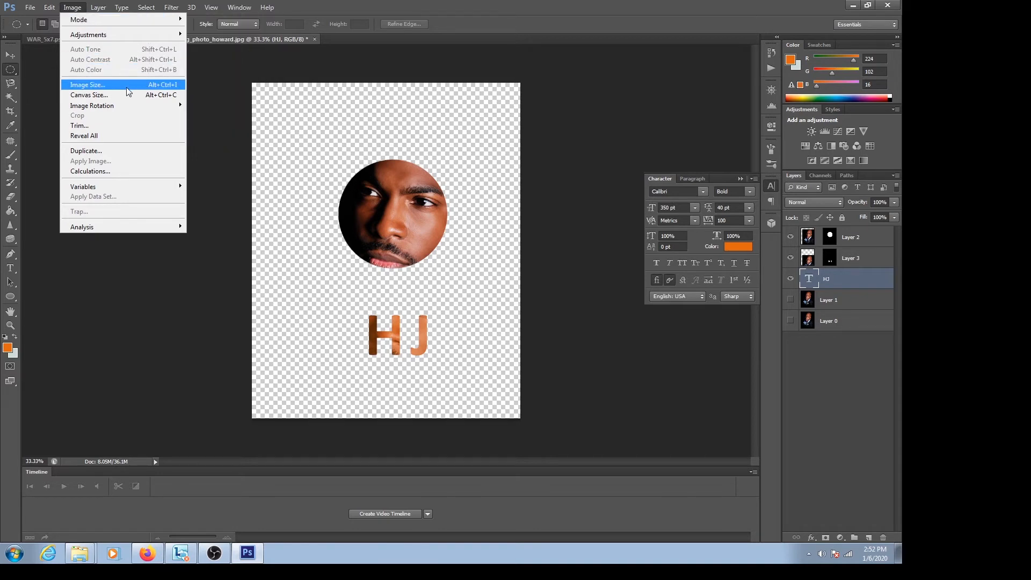
# Make Layer 0 active and visible, and hide the HJ text layer, Layer 3 and Layer 2
pyautogui.click(845, 320)
pyautogui.click(788, 278)
pyautogui.click(790, 258)
pyautogui.click(790, 237)
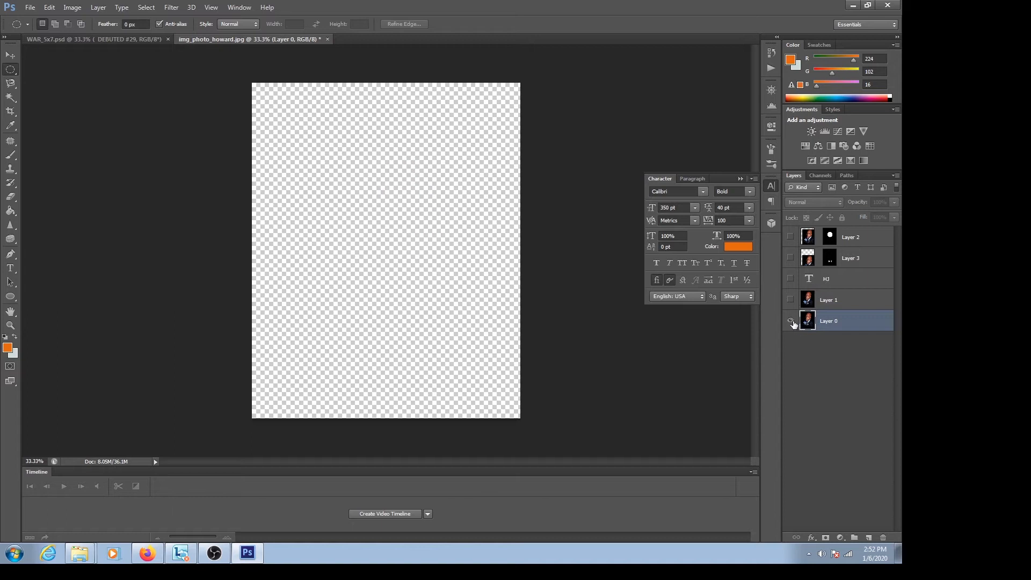
pyautogui.click(790, 320)
# Try an image width of 1200 pixels in the Image Size settings and cancel the resize
pyautogui.click(72, 8)
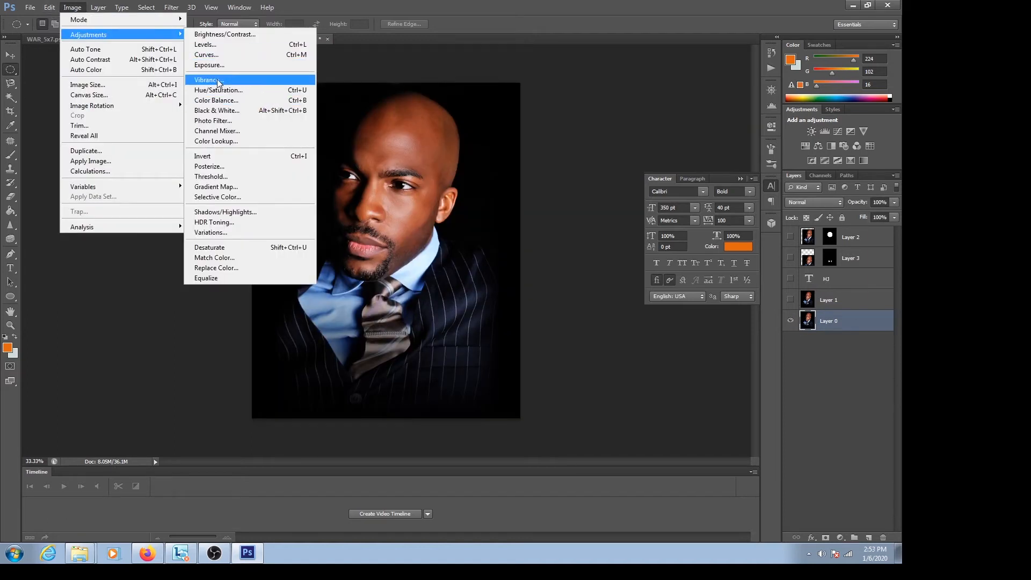
pyautogui.click(142, 86)
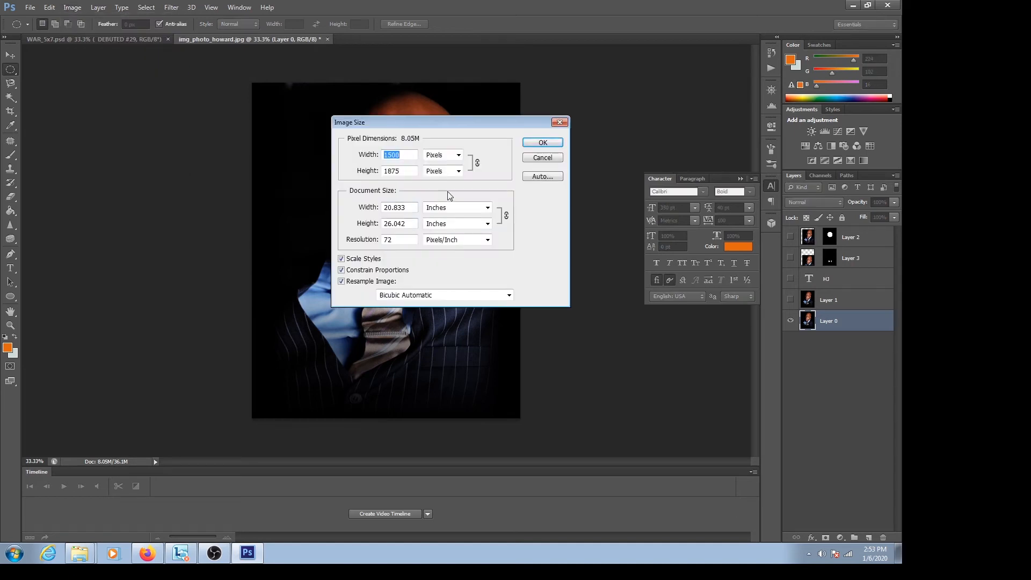
pyautogui.moveTo(453, 122); pyautogui.dragTo(587, 114)
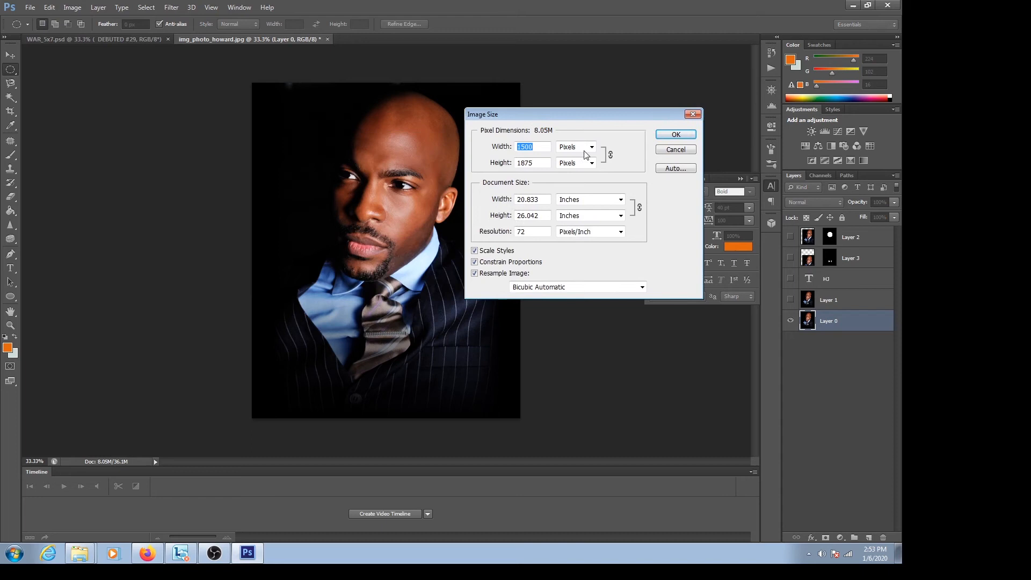
pyautogui.write('1200')
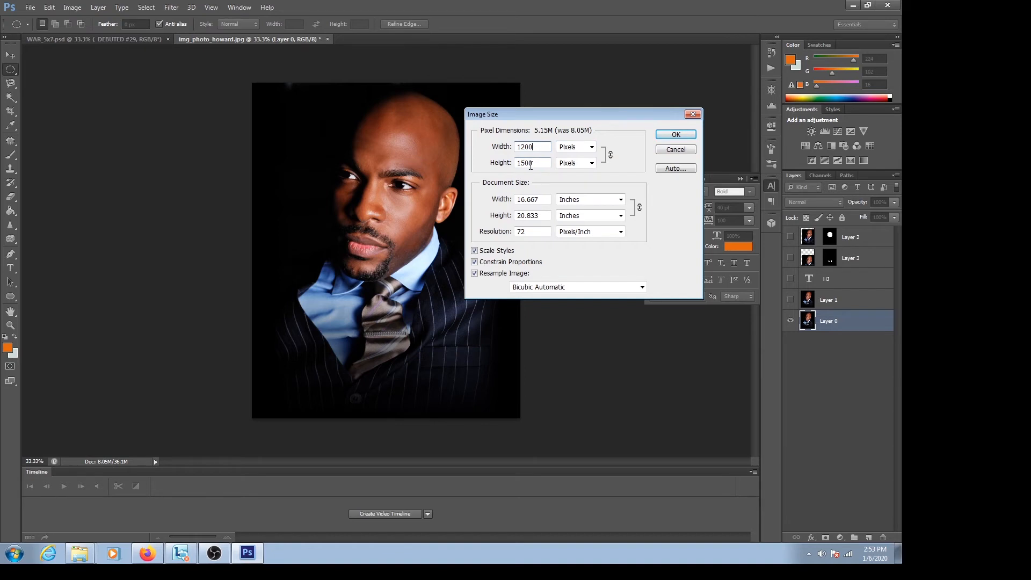
pyautogui.click(675, 149)
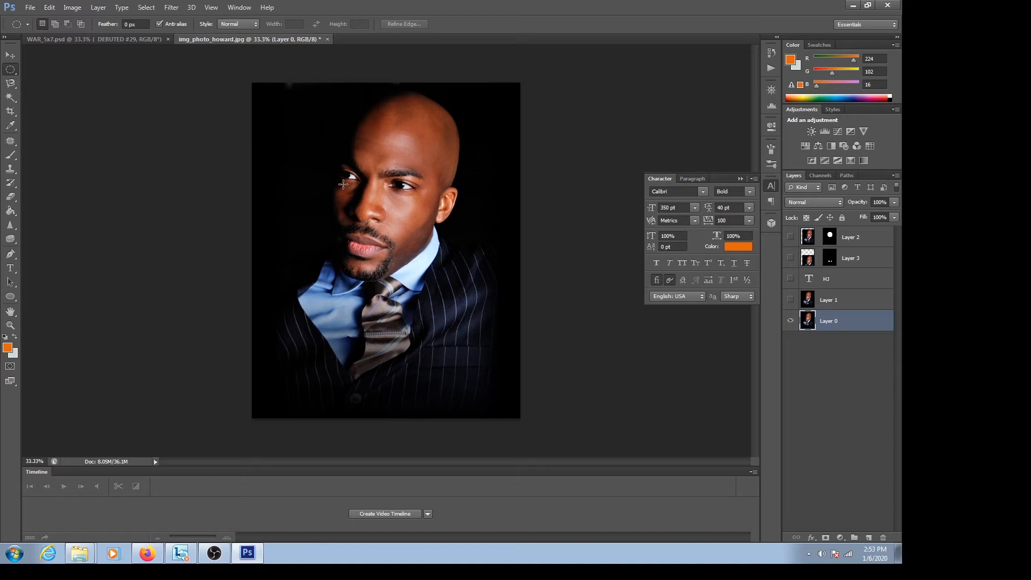
# Enter a new canvas width of 20 in the Canvas Size settings and switch the unit from inches to pixels
pyautogui.click(72, 8)
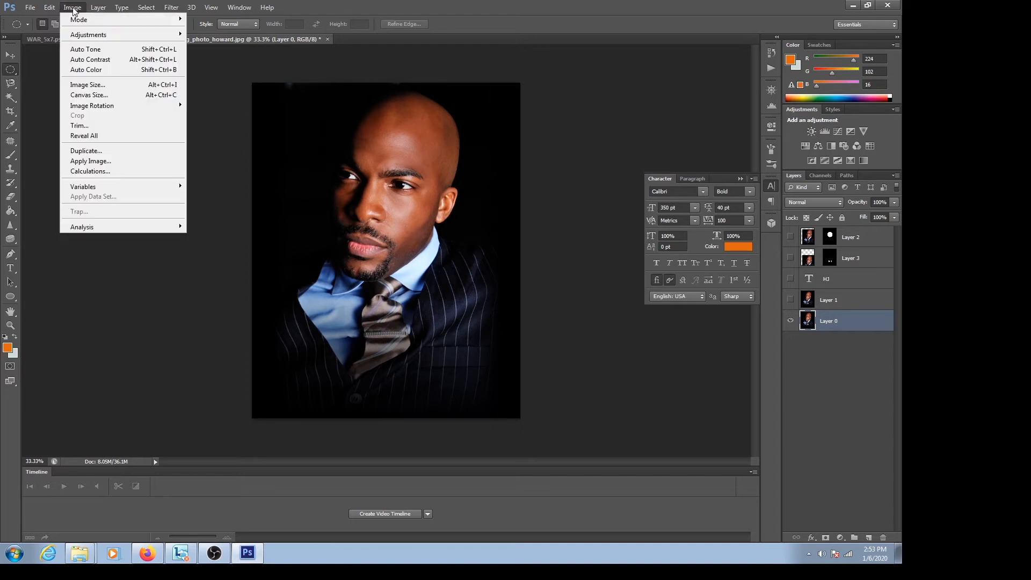
pyautogui.click(86, 93)
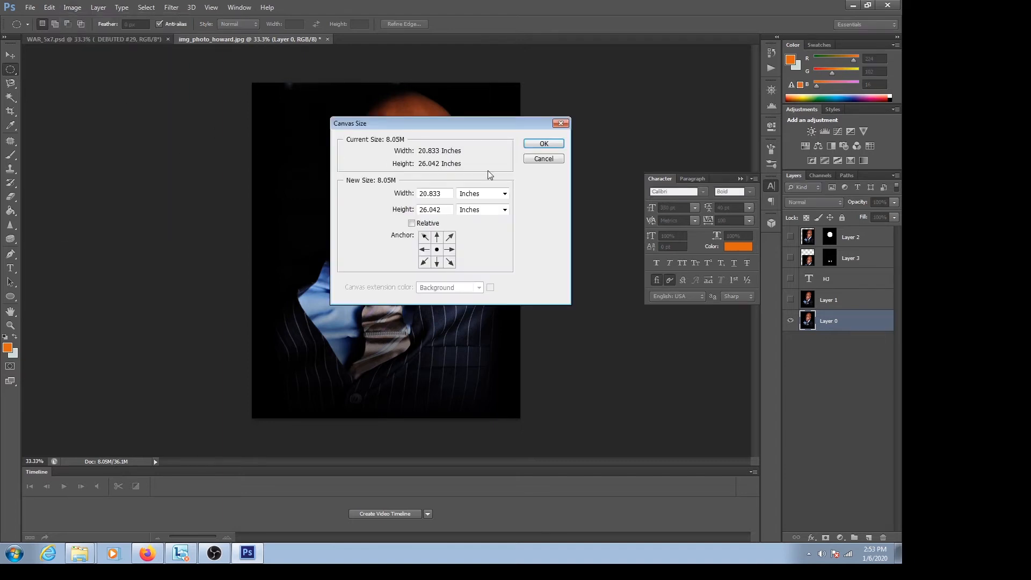
pyautogui.moveTo(429, 123); pyautogui.dragTo(554, 82)
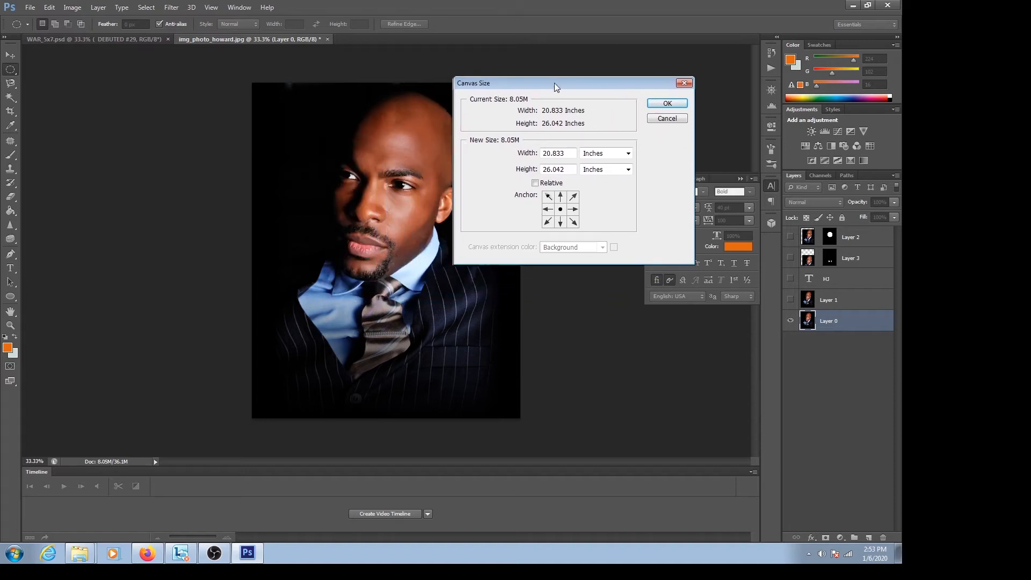
pyautogui.doubleClick(571, 152)
pyautogui.write('20')
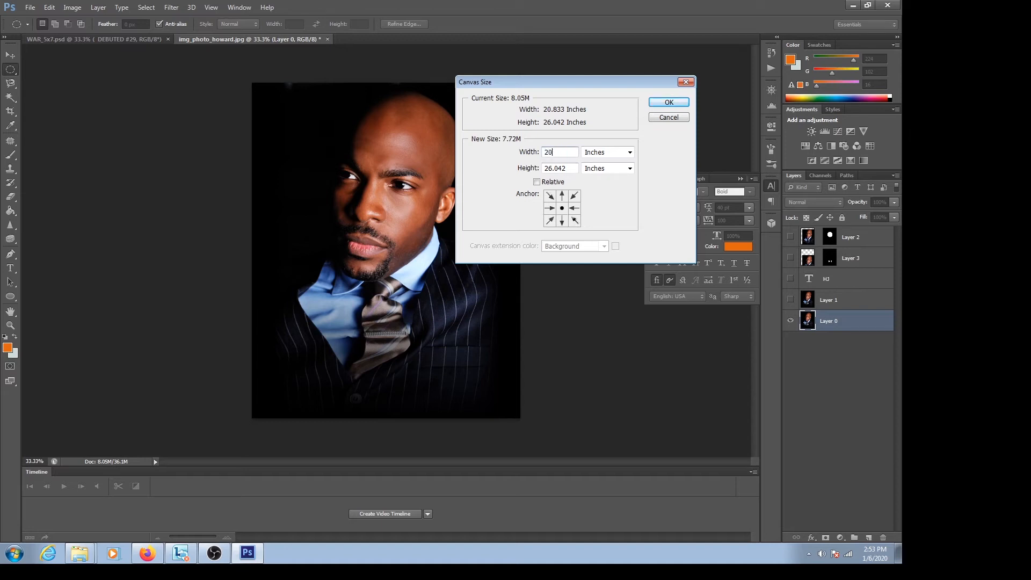
pyautogui.click(617, 152)
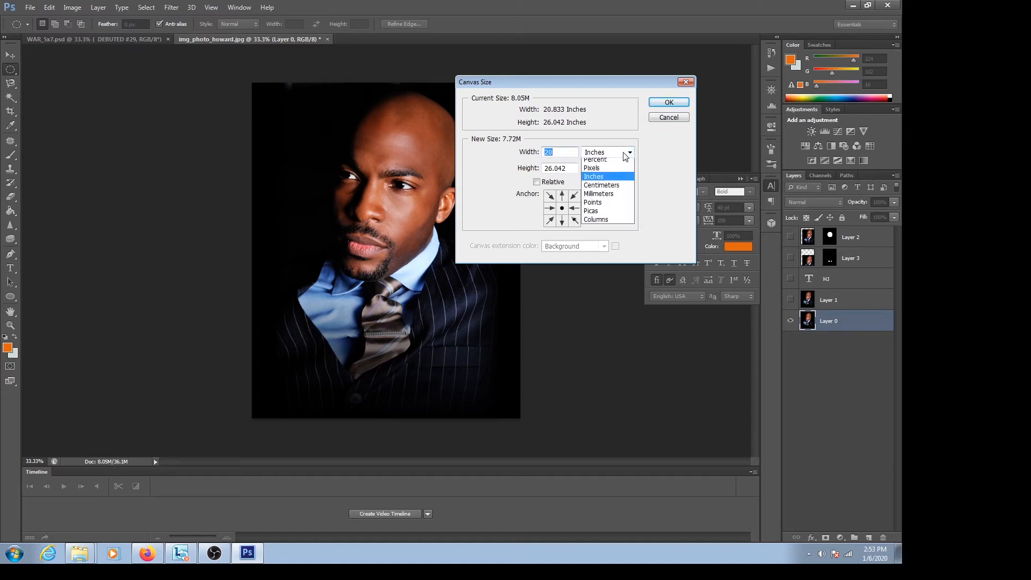
pyautogui.click(610, 171)
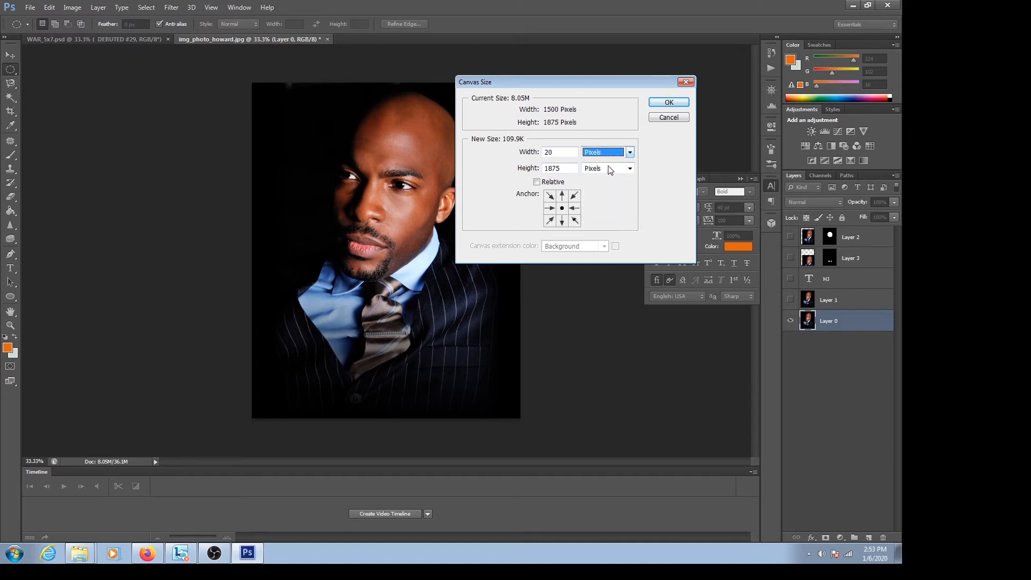
# Set the canvas size to 1500 by 1500 pixels and proceed with the clipping
pyautogui.doubleClick(577, 155)
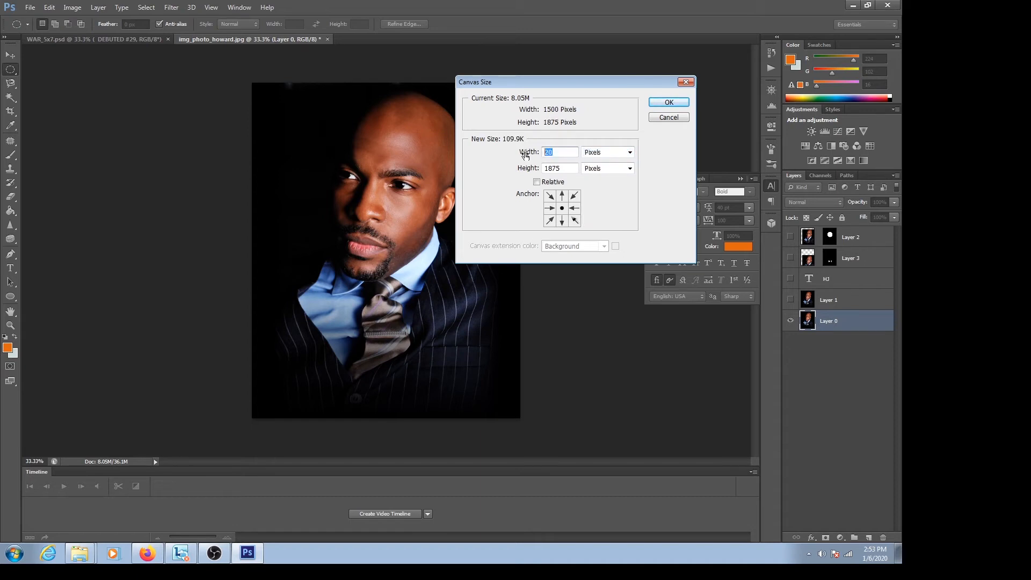
pyautogui.write('1500')
pyautogui.press('Tab')
pyautogui.write('1500')
pyautogui.press('Return')
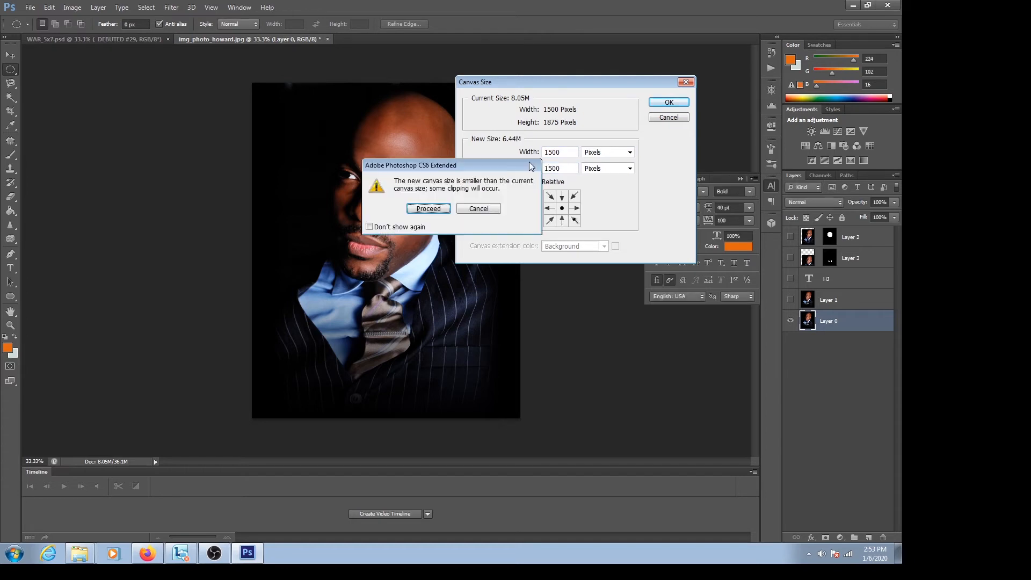
pyautogui.press('Return')
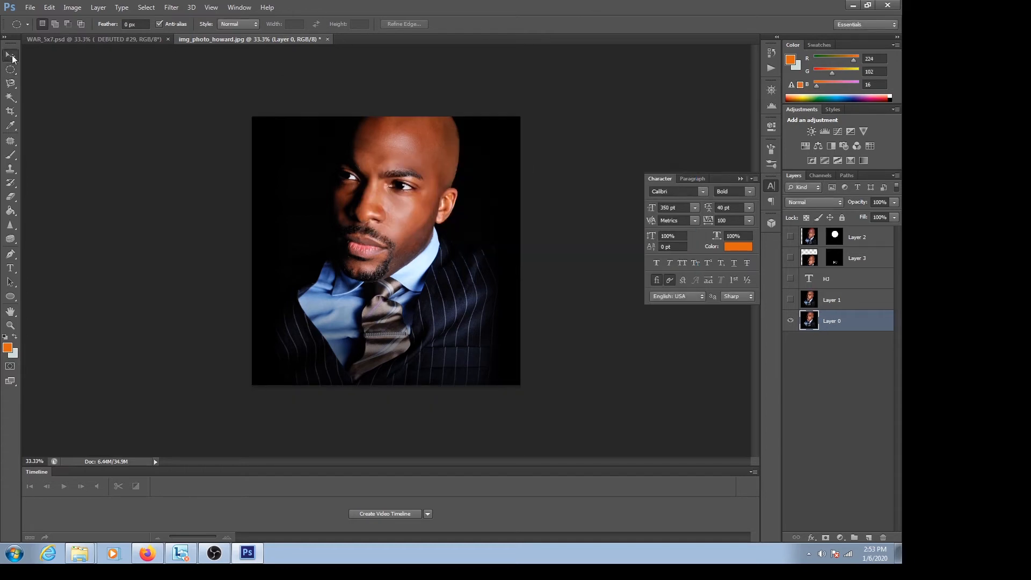
# Move the Layer 0 portrait down and to the left within the square canvas, and undo both the move and the canvas resize
pyautogui.press('v')
pyautogui.moveTo(363, 173); pyautogui.dragTo(334, 235)
pyautogui.hotkey('ctrl', 'alt', 'z')
pyautogui.hotkey('ctrl', 'alt', 'z')
pyautogui.hotkey('ctrl', 'alt', 'z')
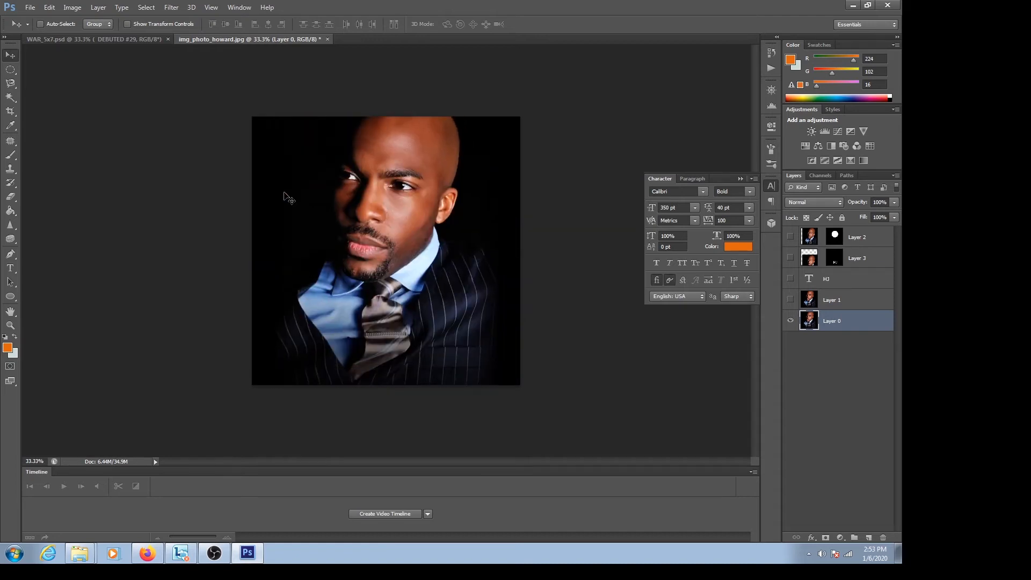
# Check which Image commands are available with Layer 0 selected and with the hidden Layer 1 selected
pyautogui.click(84, 12)
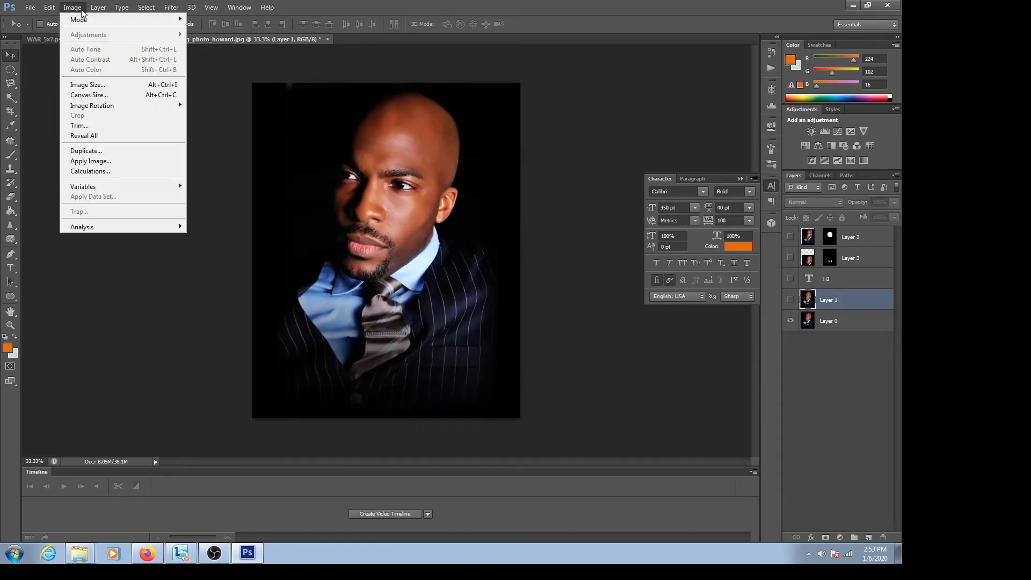
pyautogui.click(851, 350)
pyautogui.click(830, 324)
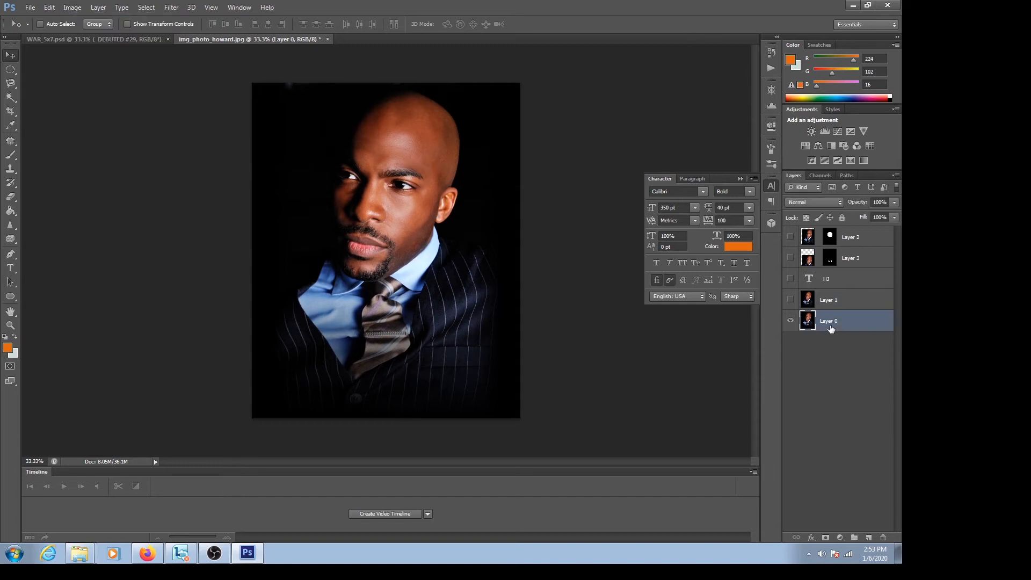
pyautogui.click(75, 7)
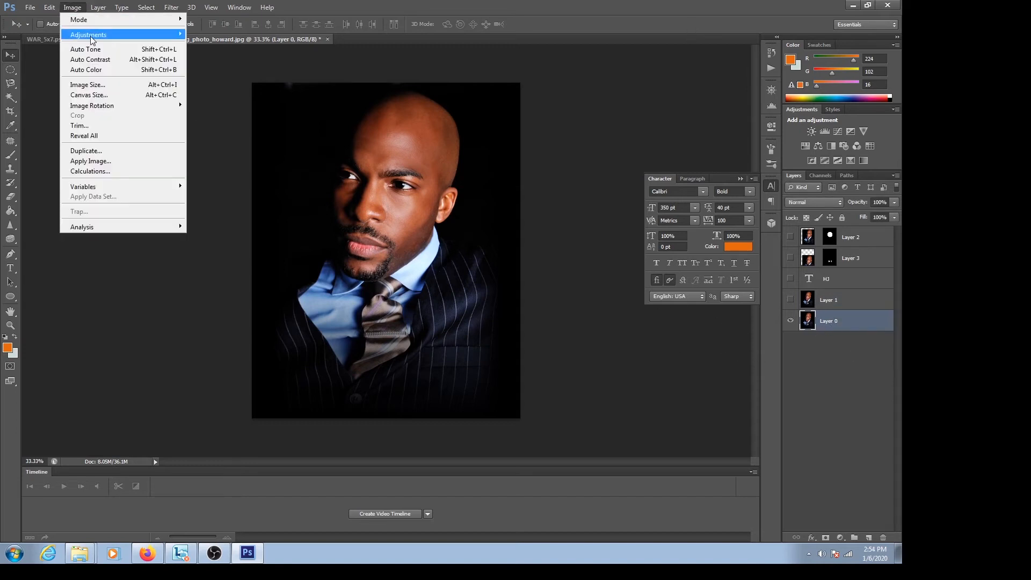
pyautogui.click(239, 7)
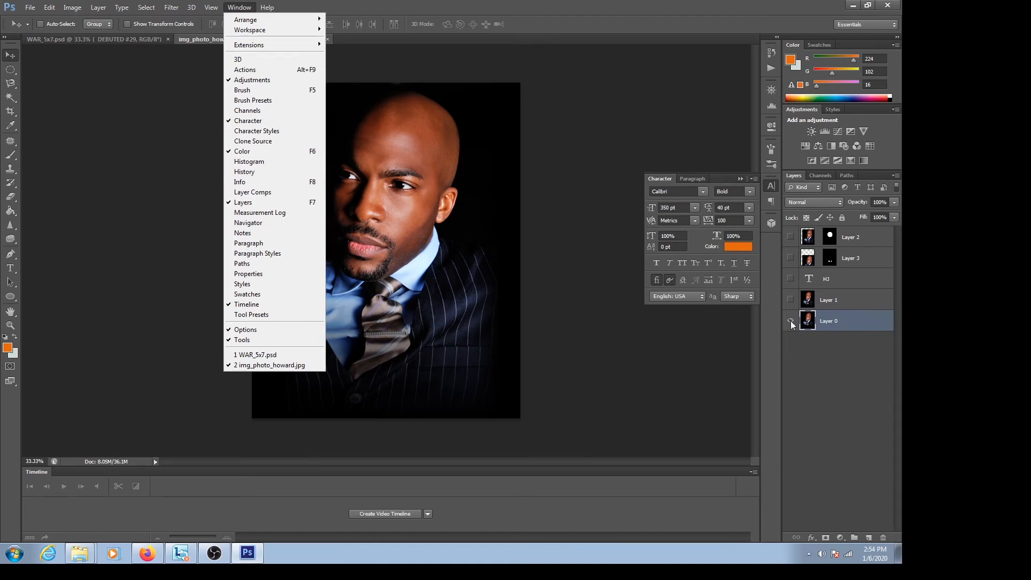
pyautogui.click(830, 302)
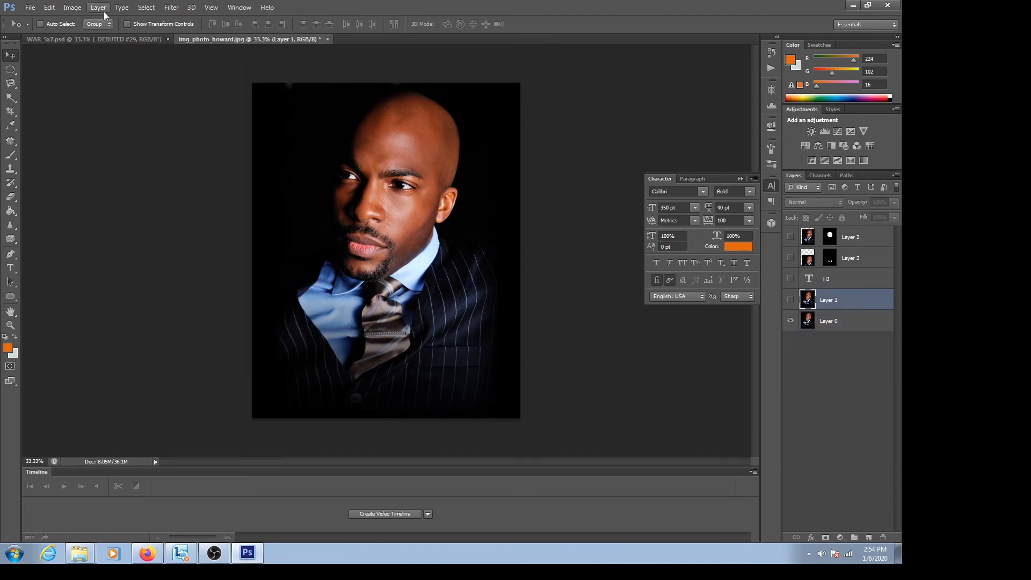
pyautogui.click(72, 7)
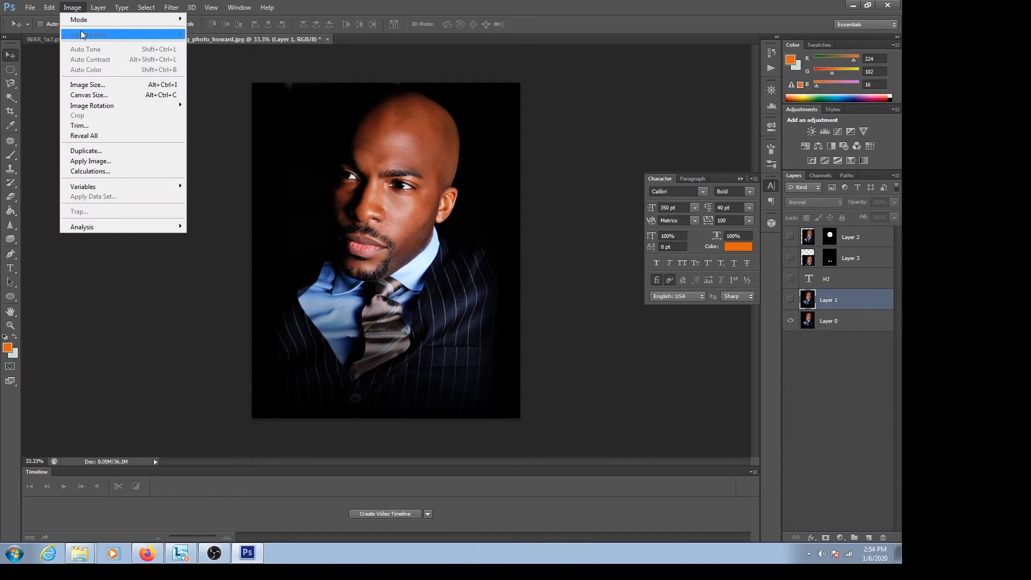
pyautogui.moveTo(239, 8)
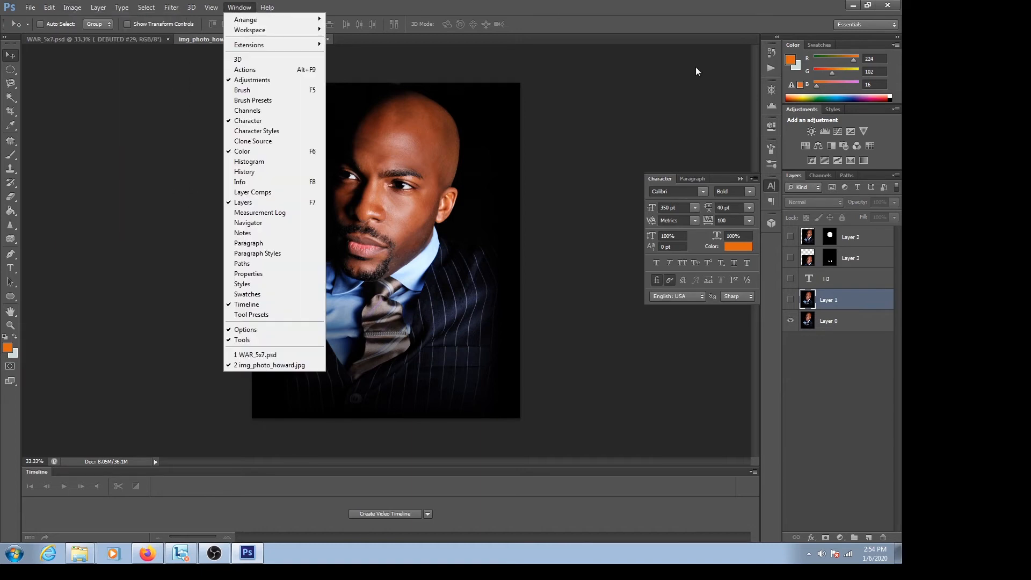
# Show and hide Layer 1 again, and make Layer 0 the active layer
pyautogui.click(788, 299)
pyautogui.click(789, 300)
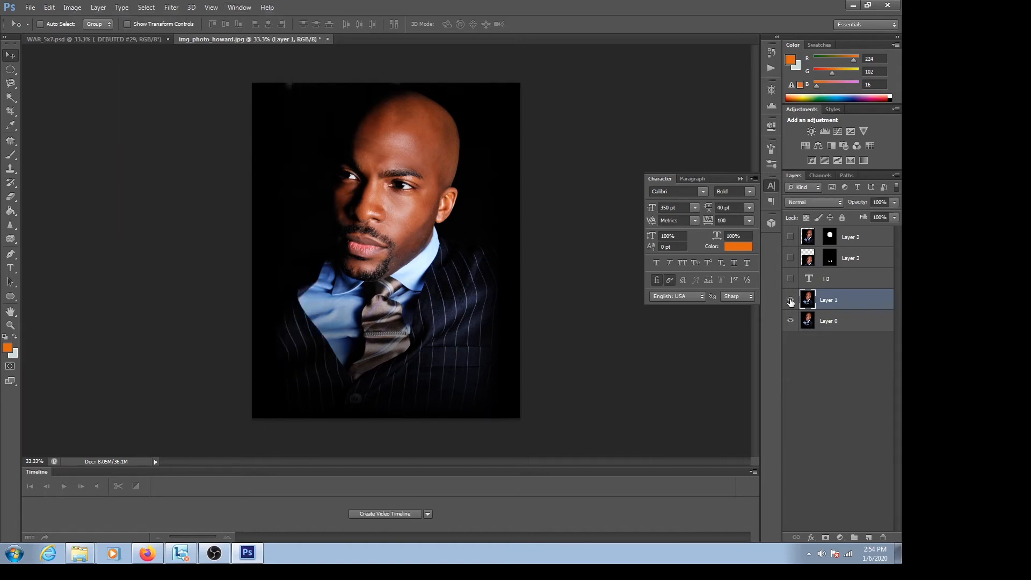
pyautogui.click(790, 300)
pyautogui.click(837, 321)
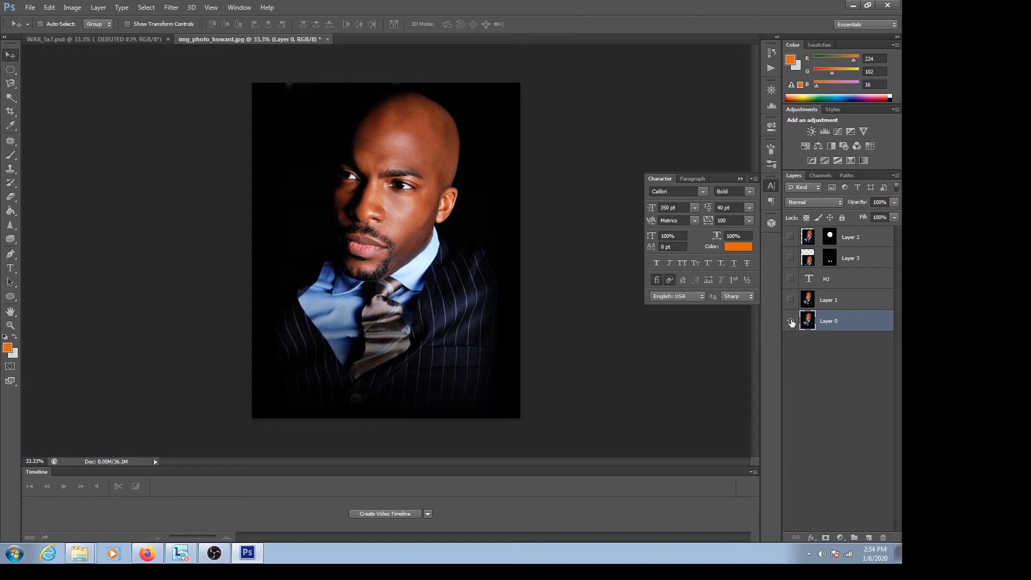
# Try a brightness of -29 and a contrast of -50 on Layer 0 and cancel the adjustment
pyautogui.click(74, 8)
pyautogui.moveTo(86, 36)
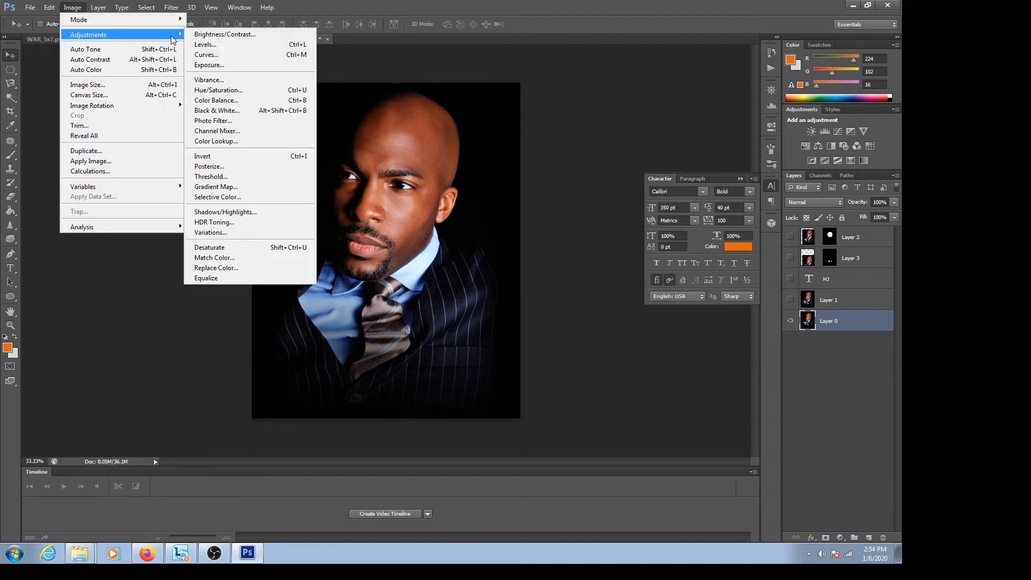
pyautogui.click(230, 37)
pyautogui.moveTo(439, 160); pyautogui.dragTo(480, 198)
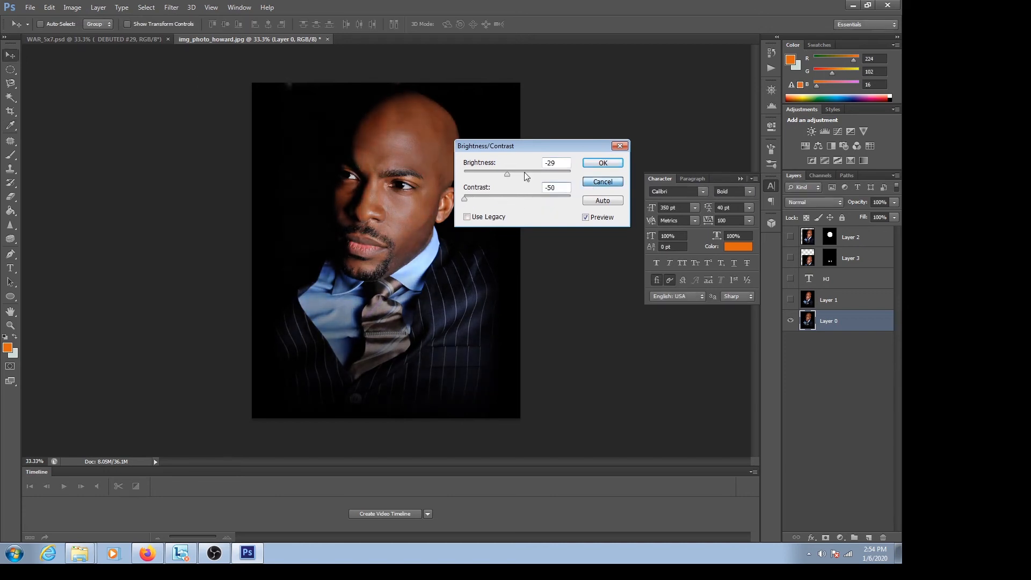
pyautogui.click(596, 183)
pyautogui.press('v')
# Preview a Levels adjustment on Layer 0 with a black input of 70 and a white input of 223
pyautogui.click(72, 8)
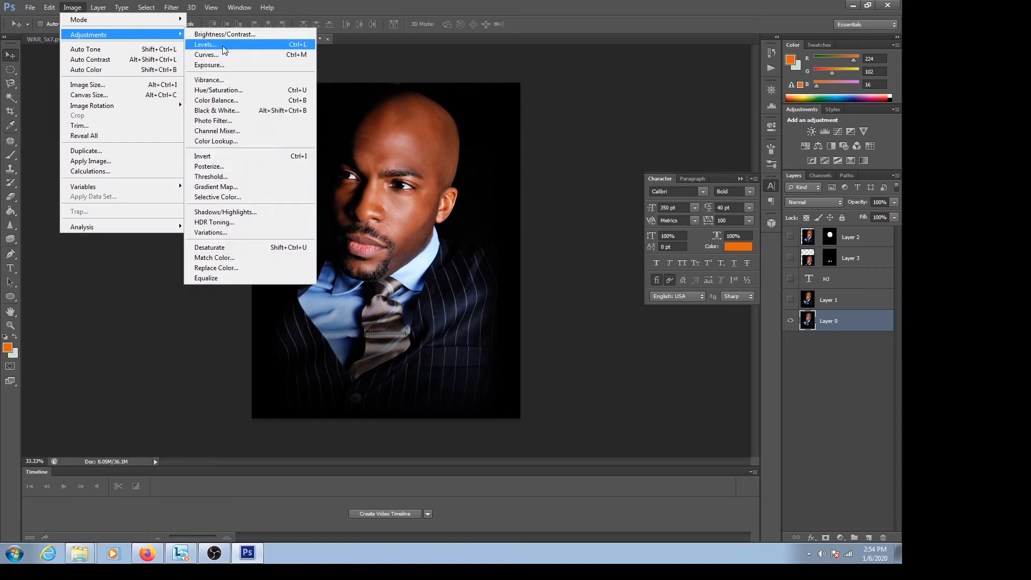
pyautogui.click(225, 46)
pyautogui.moveTo(443, 122); pyautogui.dragTo(520, 188)
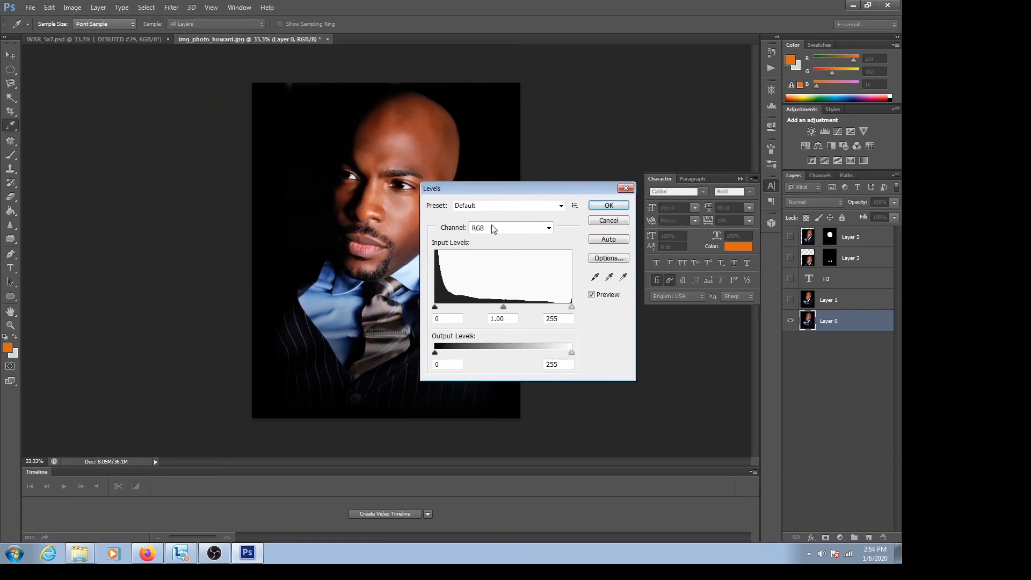
pyautogui.moveTo(435, 308); pyautogui.dragTo(472, 307)
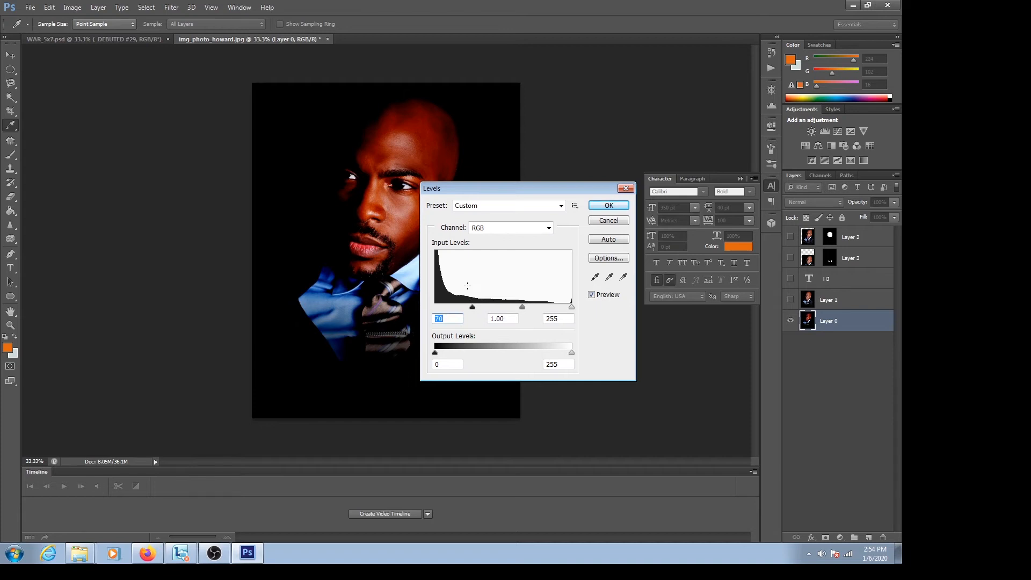
pyautogui.moveTo(571, 307)
pyautogui.mouseDown()
pyautogui.moveTo(532, 306)
pyautogui.moveTo(555, 308)
pyautogui.mouseUp()
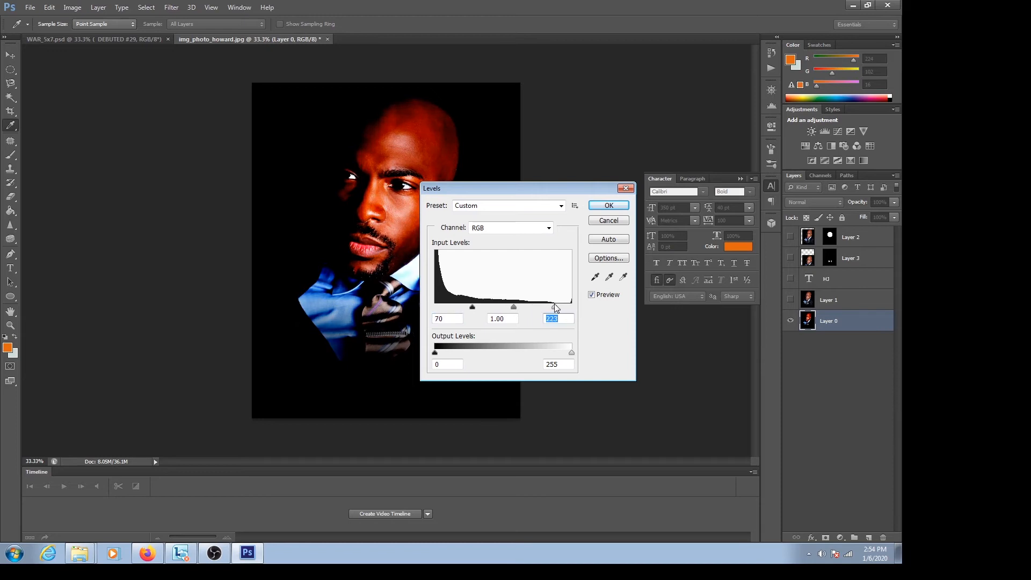
# Try Levels inputs of 0 for black, 1.09 for midtones and 227 for white, and cancel the adjustment
pyautogui.moveTo(472, 307)
pyautogui.mouseDown()
pyautogui.moveTo(435, 314)
pyautogui.moveTo(508, 307)
pyautogui.moveTo(490, 304)
pyautogui.mouseUp()
pyautogui.moveTo(556, 308)
pyautogui.mouseDown()
pyautogui.moveTo(574, 304)
pyautogui.moveTo(557, 307)
pyautogui.mouseUp()
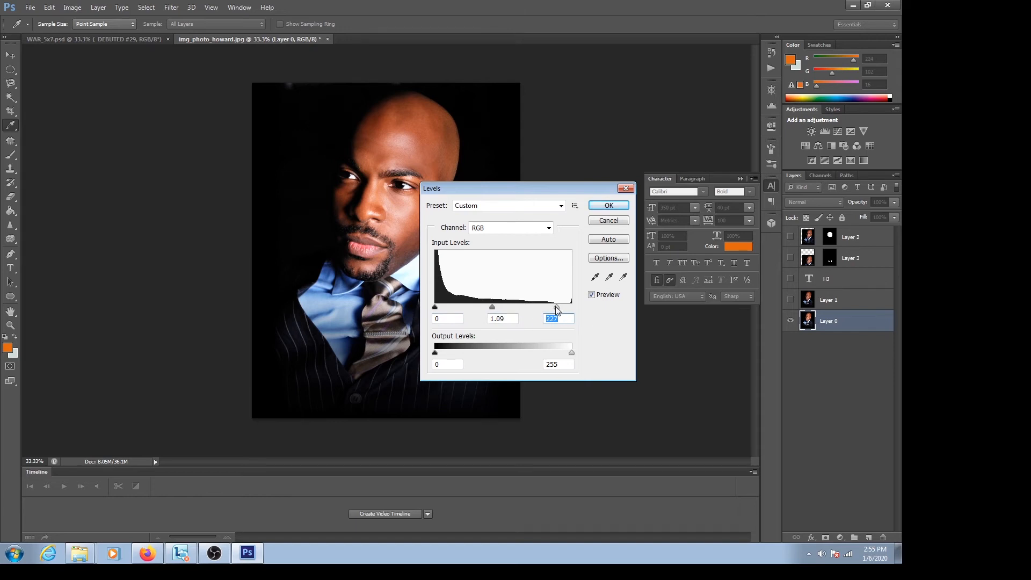
pyautogui.moveTo(556, 306)
pyautogui.mouseDown()
pyautogui.moveTo(571, 305)
pyautogui.moveTo(554, 314)
pyautogui.mouseUp()
pyautogui.click(434, 309)
pyautogui.moveTo(433, 308); pyautogui.dragTo(438, 309)
pyautogui.click(609, 221)
pyautogui.press('v')
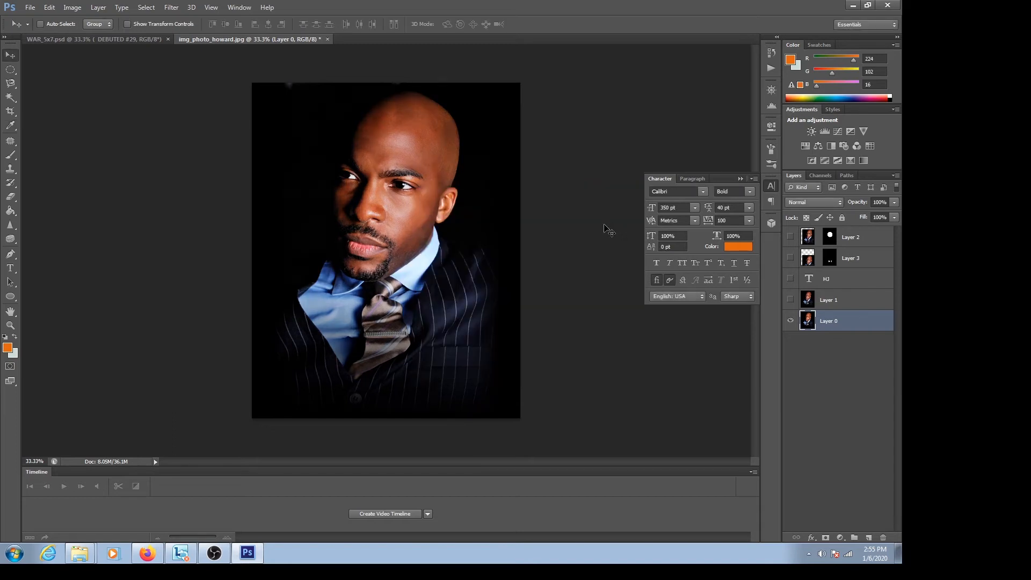
# Try a brightening Curves adjustment on Layer 0 by raising a curve point to input 60, output 126
pyautogui.click(75, 9)
pyautogui.moveTo(83, 38)
pyautogui.click(226, 54)
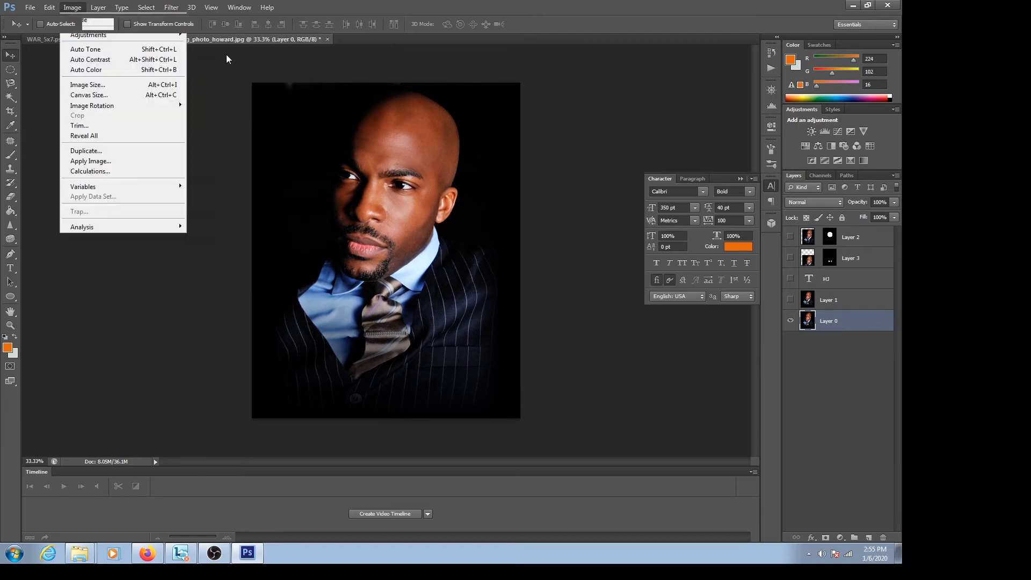
pyautogui.moveTo(414, 99); pyautogui.dragTo(557, 107)
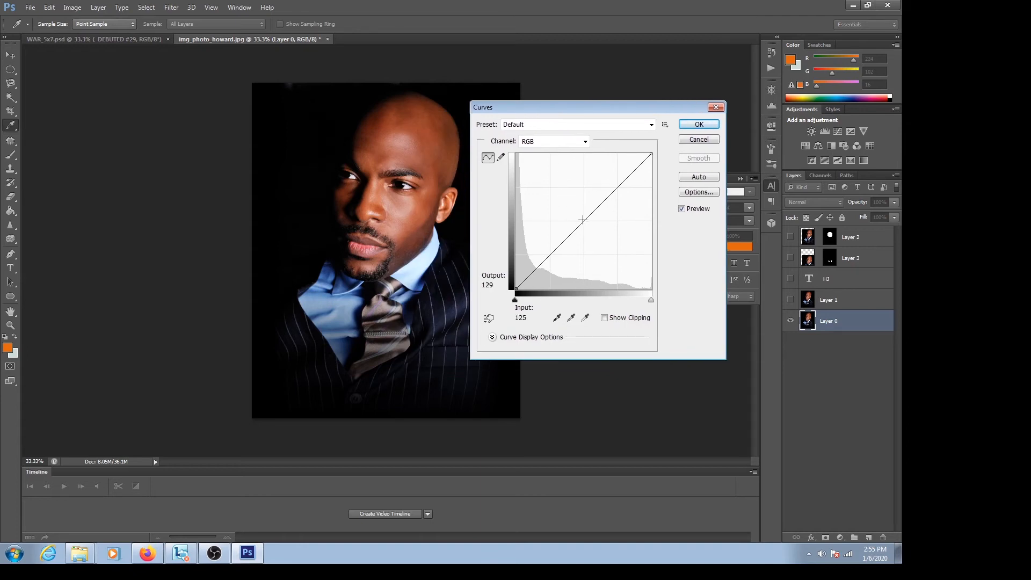
pyautogui.moveTo(583, 221); pyautogui.dragTo(548, 222)
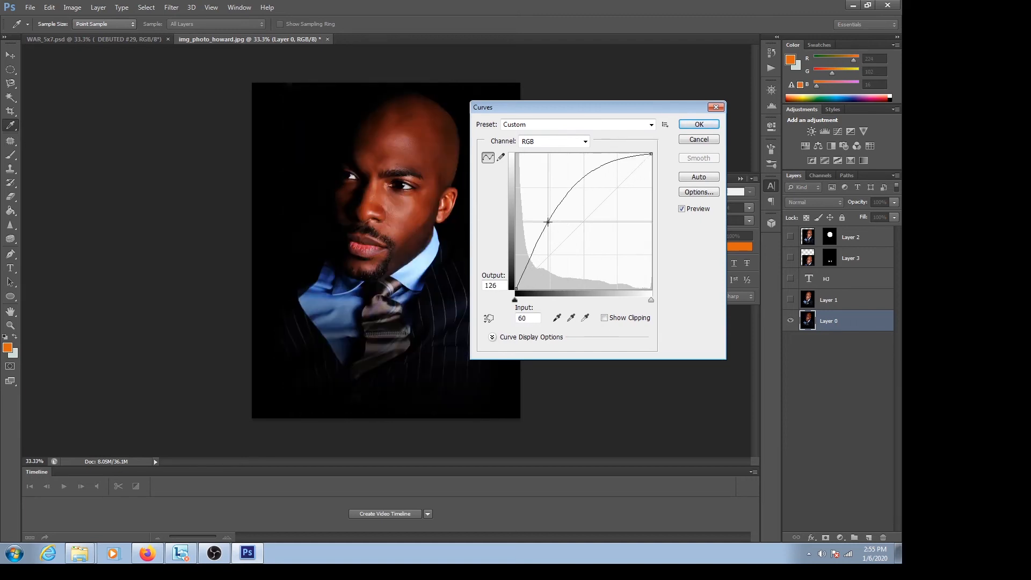
# Try several Curves presets, including Darker (RGB) and Lighter (RGB), and cancel the adjustment
pyautogui.click(650, 124)
pyautogui.click(585, 188)
pyautogui.click(650, 126)
pyautogui.click(585, 185)
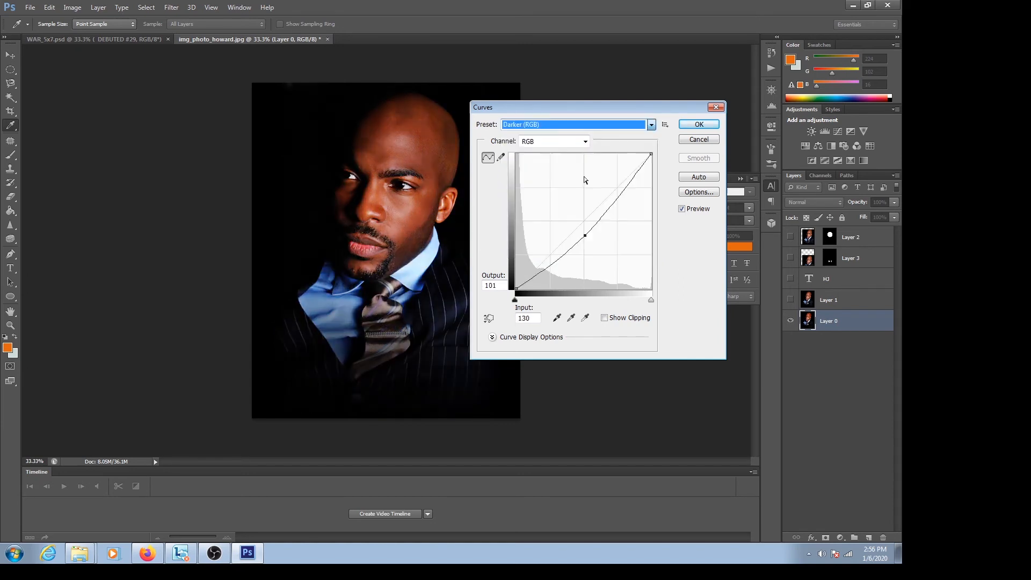
pyautogui.click(650, 124)
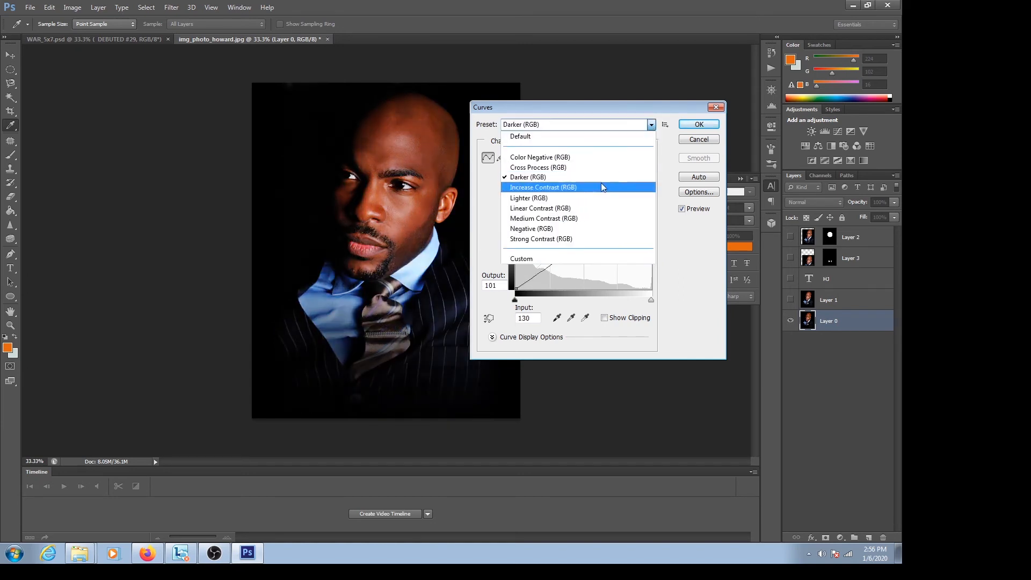
pyautogui.click(578, 199)
pyautogui.click(682, 139)
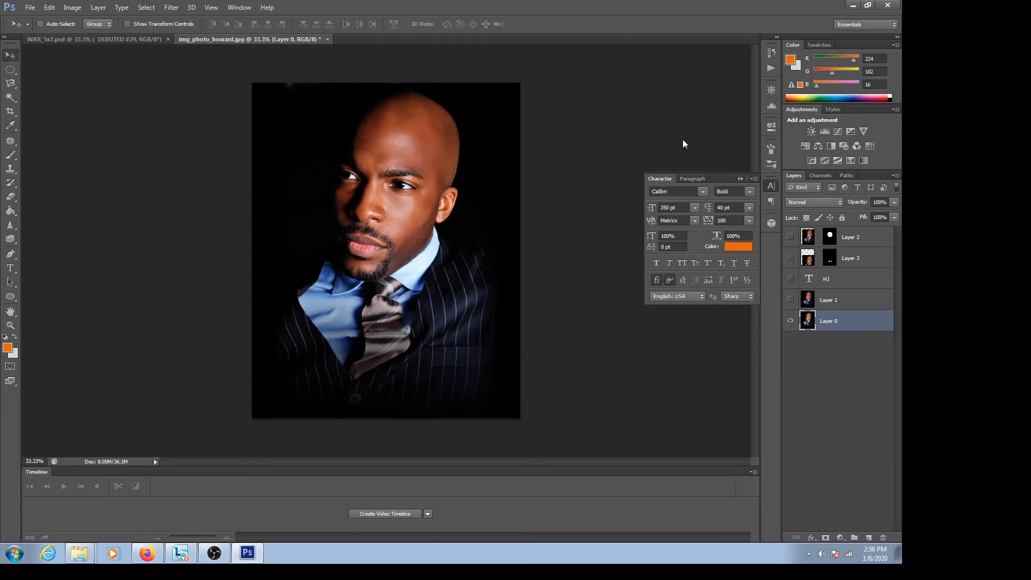
# Try an exposure of +0.70 on Layer 0 and cancel the adjustment
pyautogui.click(73, 8)
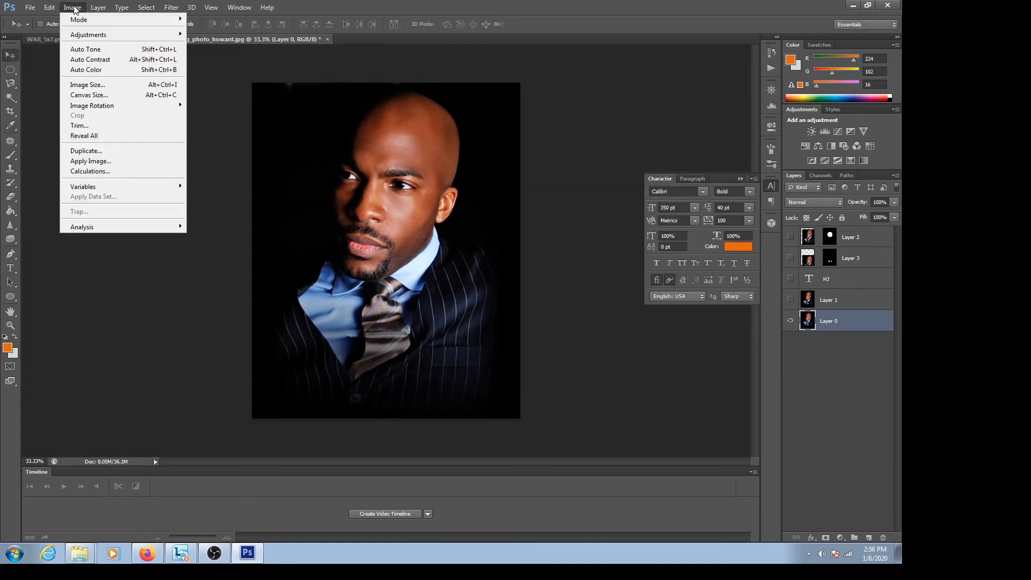
pyautogui.moveTo(103, 41)
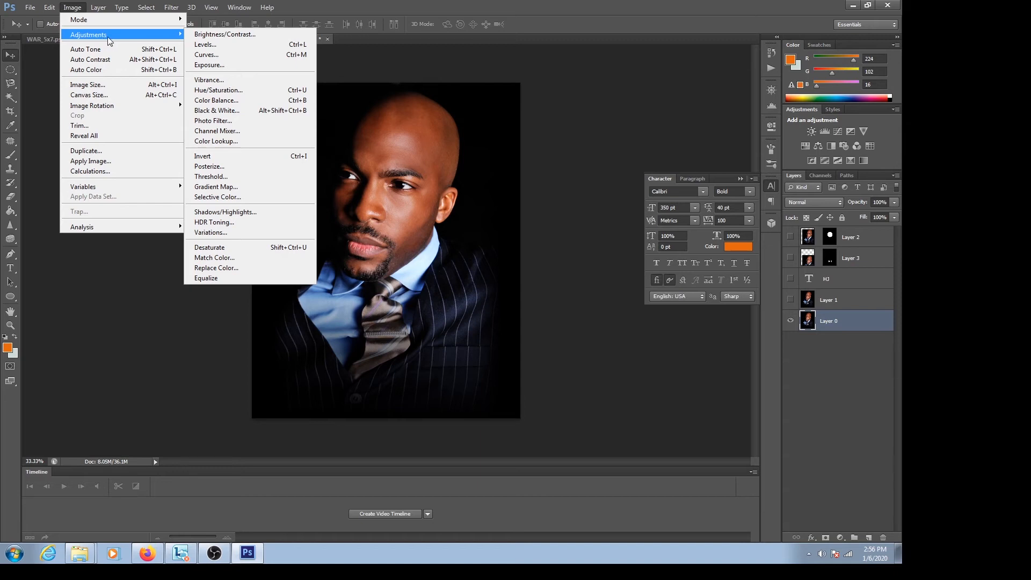
pyautogui.click(209, 65)
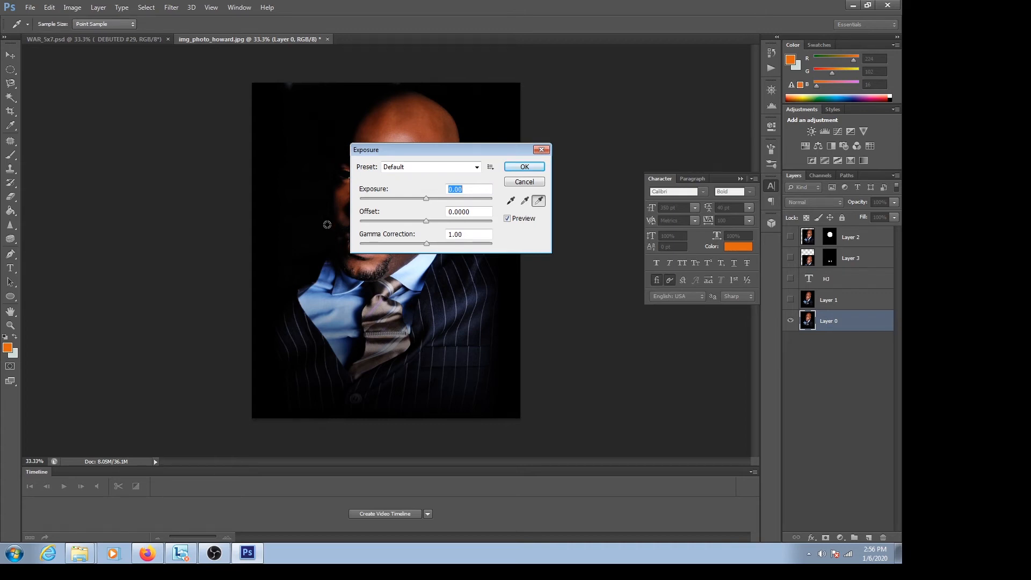
pyautogui.moveTo(440, 148); pyautogui.dragTo(624, 75)
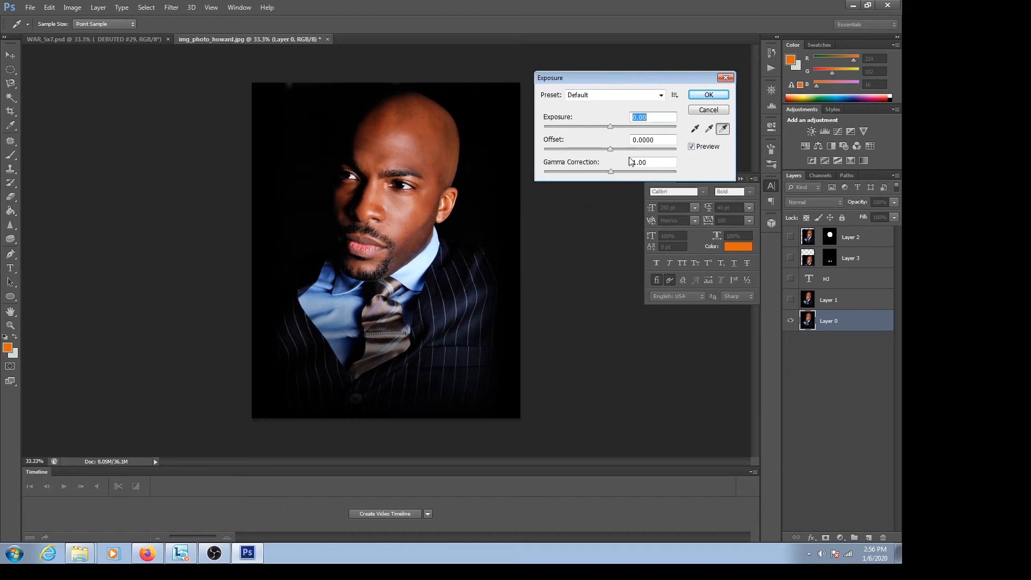
pyautogui.moveTo(611, 126)
pyautogui.mouseDown()
pyautogui.moveTo(594, 129)
pyautogui.moveTo(652, 127)
pyautogui.moveTo(562, 132)
pyautogui.moveTo(651, 135)
pyautogui.moveTo(617, 140)
pyautogui.mouseUp()
pyautogui.click(709, 110)
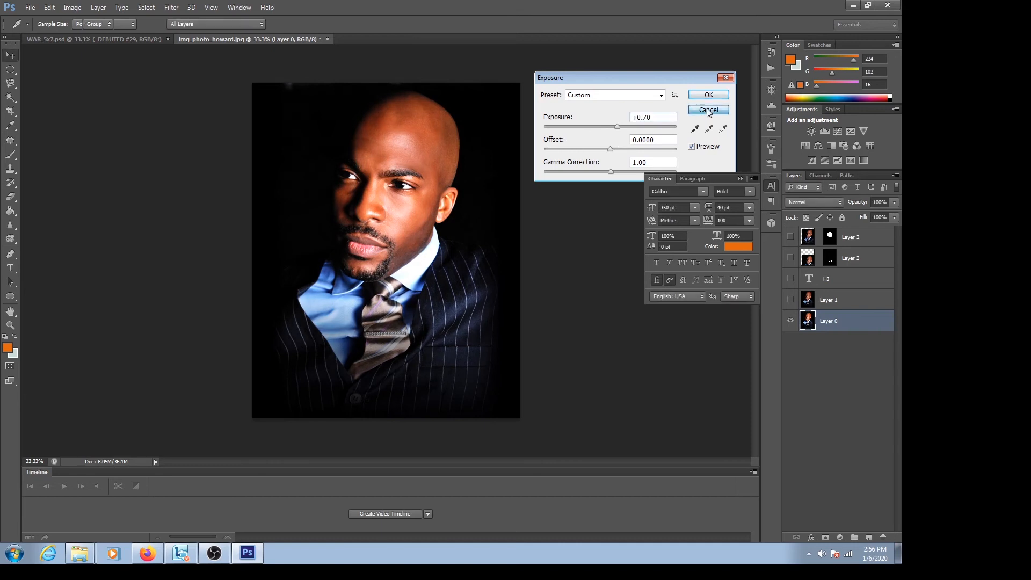
# Try a vibrance of +4 with a saturation of -78 on Layer 0 and cancel the adjustment
pyautogui.click(72, 8)
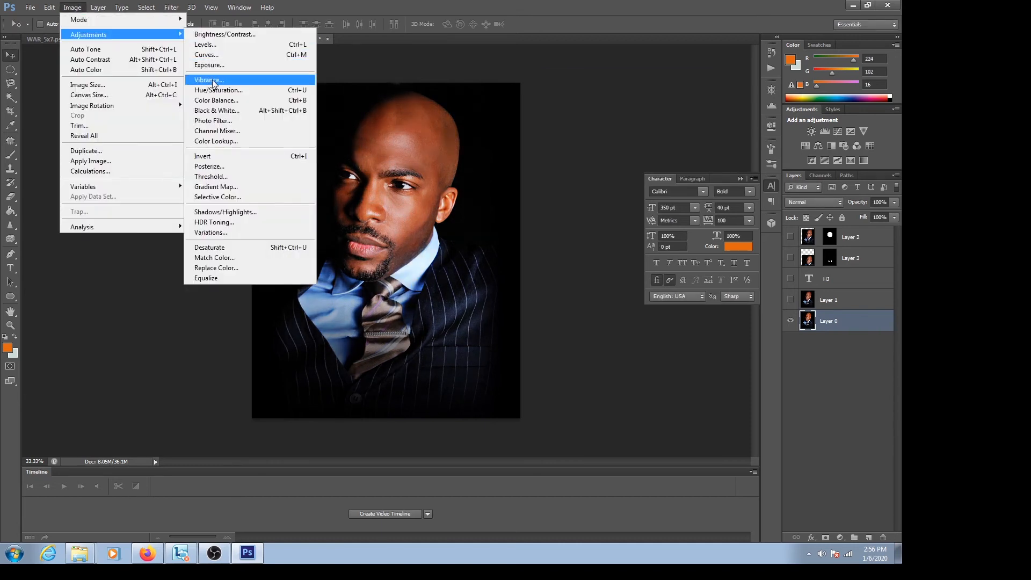
pyautogui.click(263, 79)
pyautogui.moveTo(409, 165); pyautogui.dragTo(522, 216)
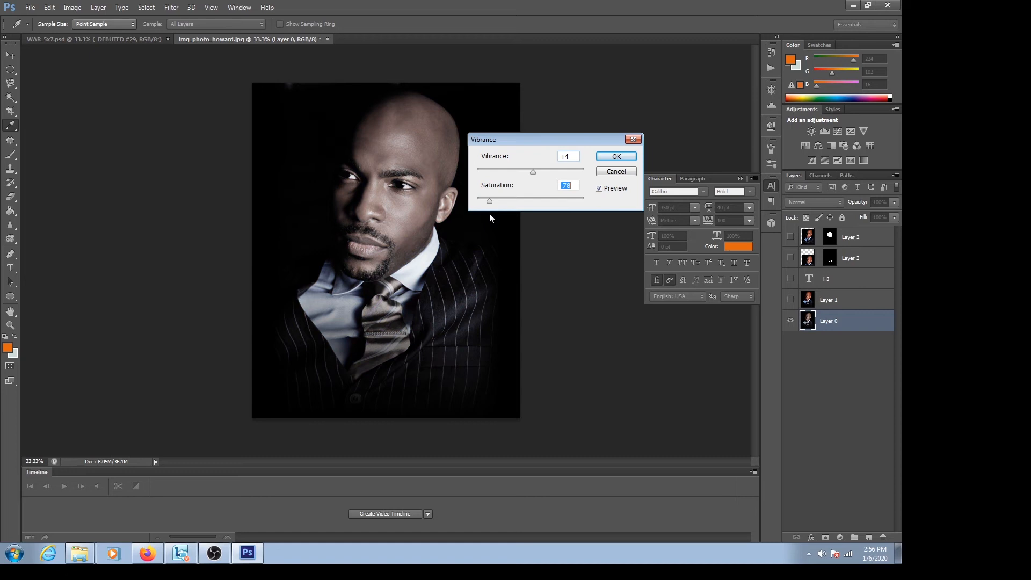
pyautogui.moveTo(488, 214); pyautogui.dragTo(489, 212)
pyautogui.click(600, 171)
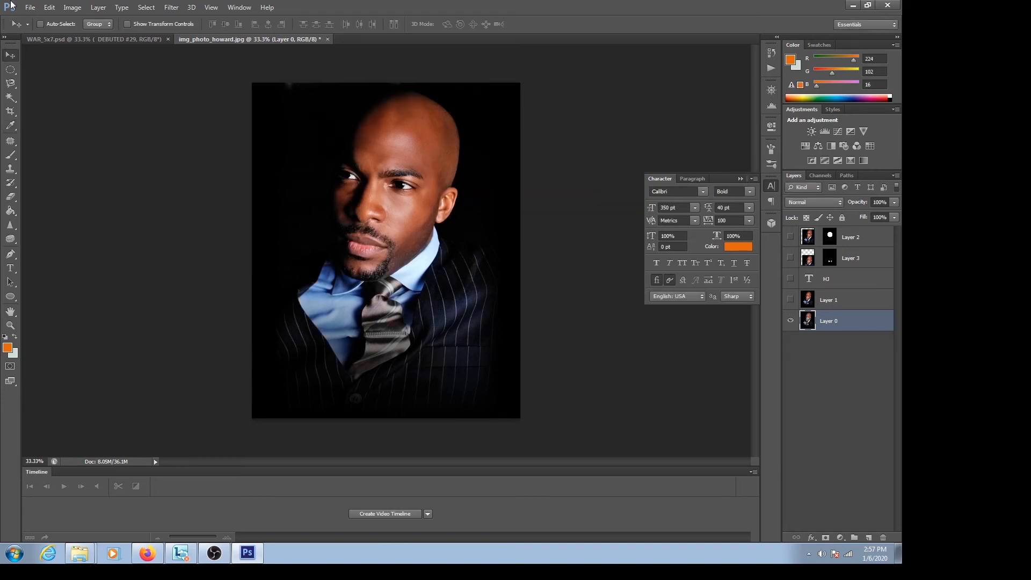
# Try shifting Layer 0's highlights toward cyan at -70 and back with Color Balance, and cancel the adjustment
pyautogui.click(63, 8)
pyautogui.moveTo(92, 34)
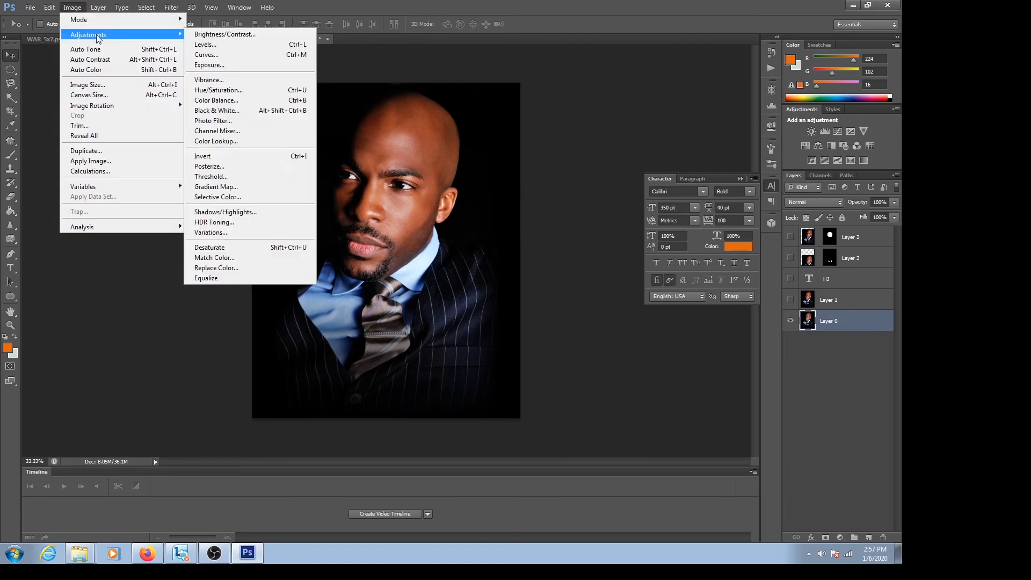
pyautogui.click(242, 100)
pyautogui.moveTo(401, 143); pyautogui.dragTo(584, 79)
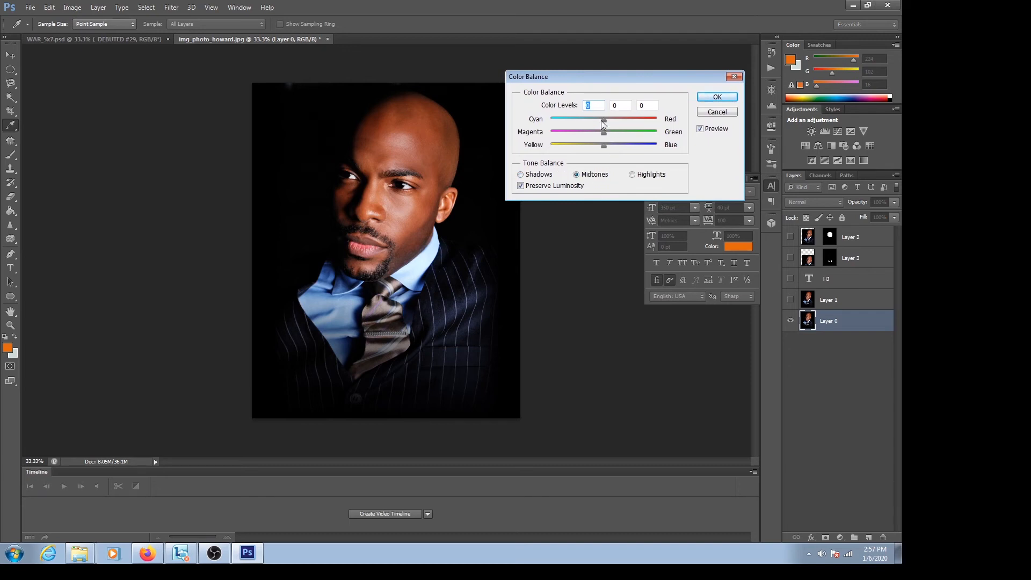
pyautogui.click(633, 175)
pyautogui.moveTo(602, 119); pyautogui.dragTo(567, 120)
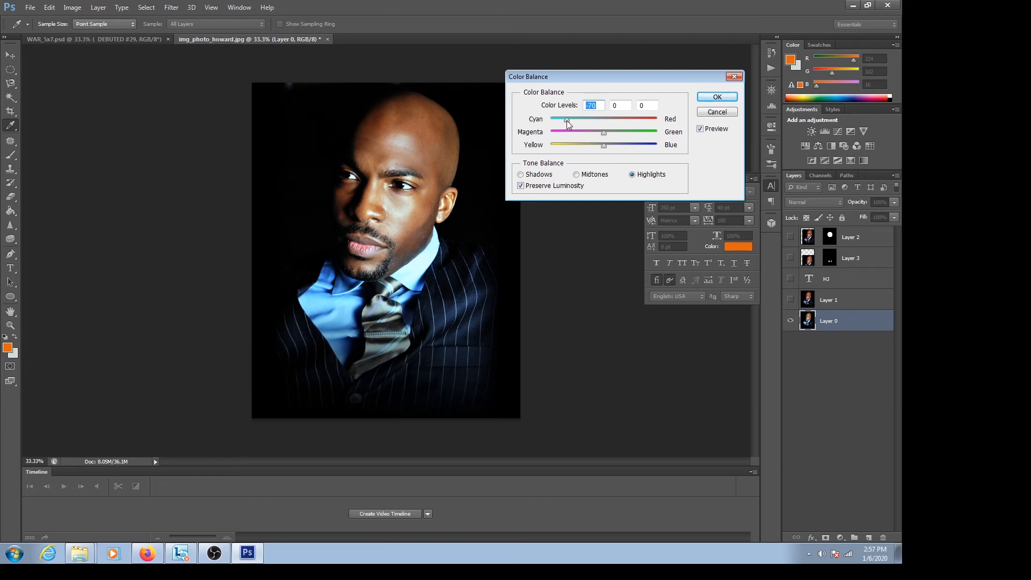
pyautogui.moveTo(568, 123); pyautogui.dragTo(604, 125)
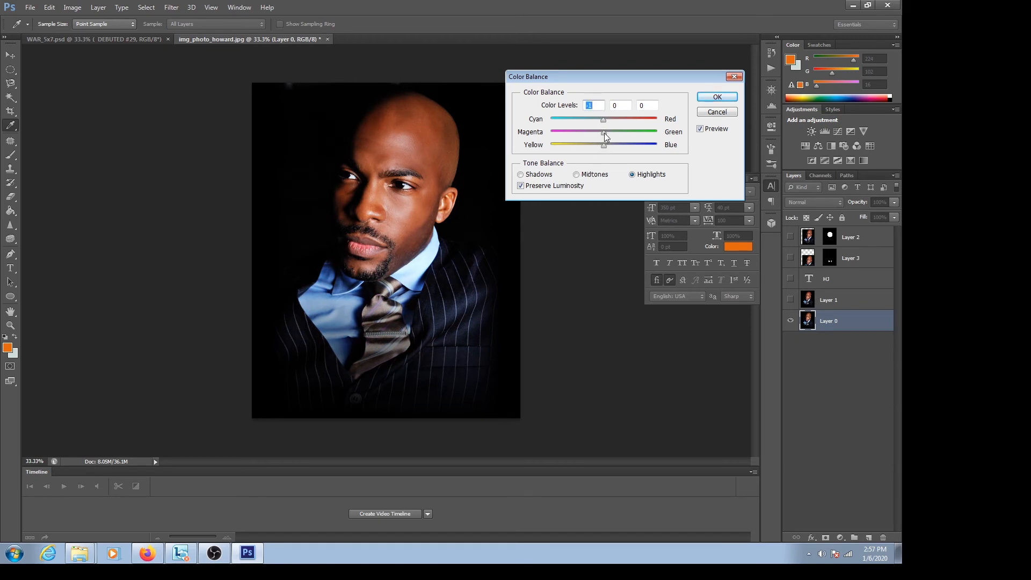
pyautogui.moveTo(604, 133); pyautogui.dragTo(602, 154)
pyautogui.click(575, 174)
pyautogui.click(711, 114)
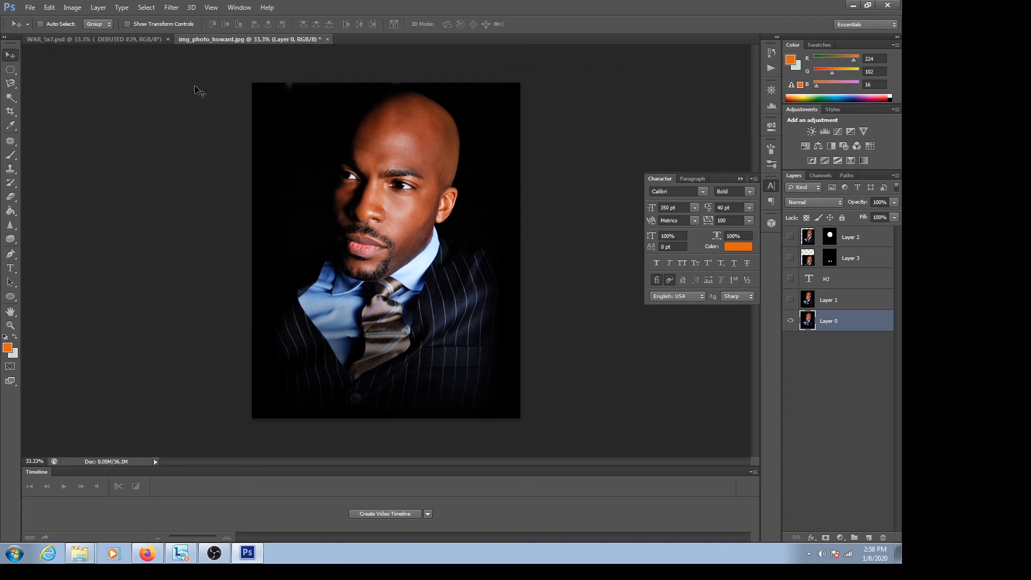
# Preview the Black & White adjustment on Layer 0 with its Default preset and cancel it
pyautogui.click(79, 7)
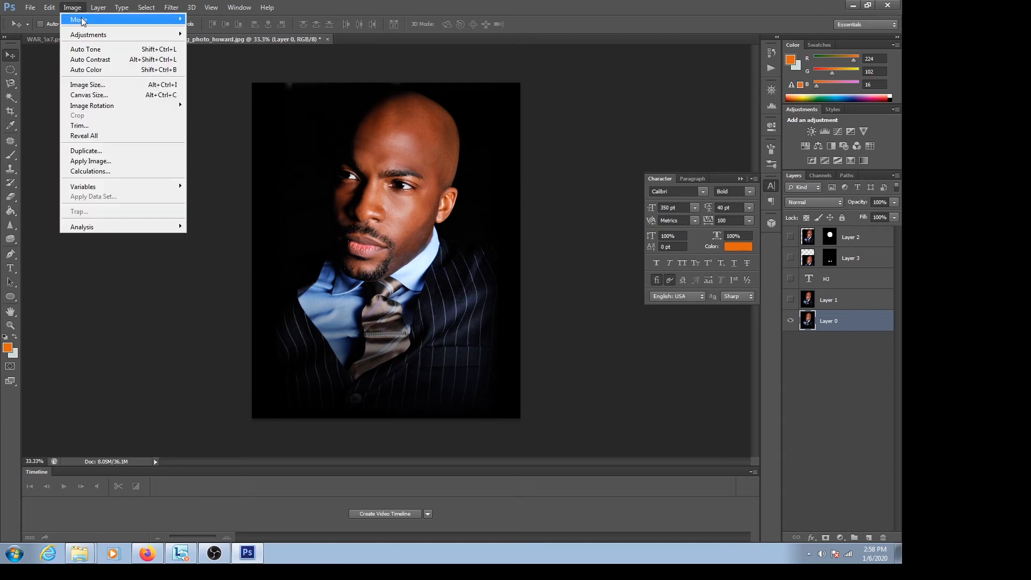
pyautogui.moveTo(85, 21)
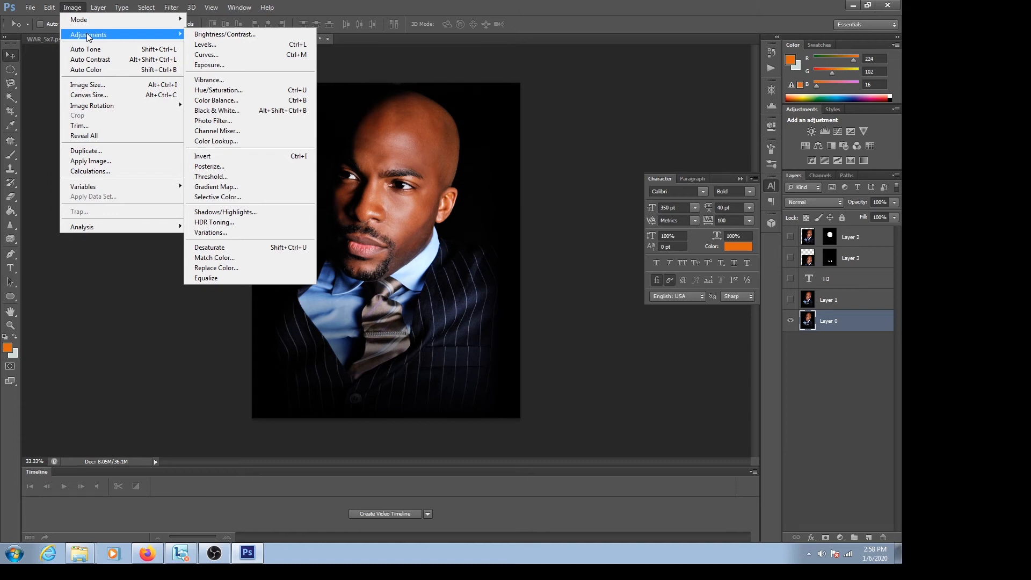
pyautogui.click(221, 110)
pyautogui.moveTo(471, 99); pyautogui.dragTo(652, 85)
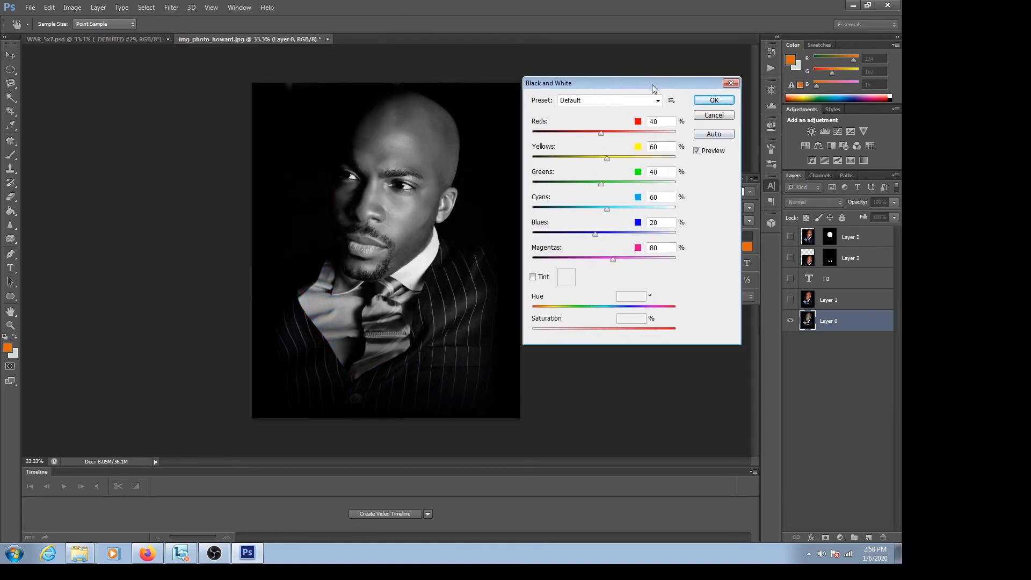
pyautogui.click(714, 116)
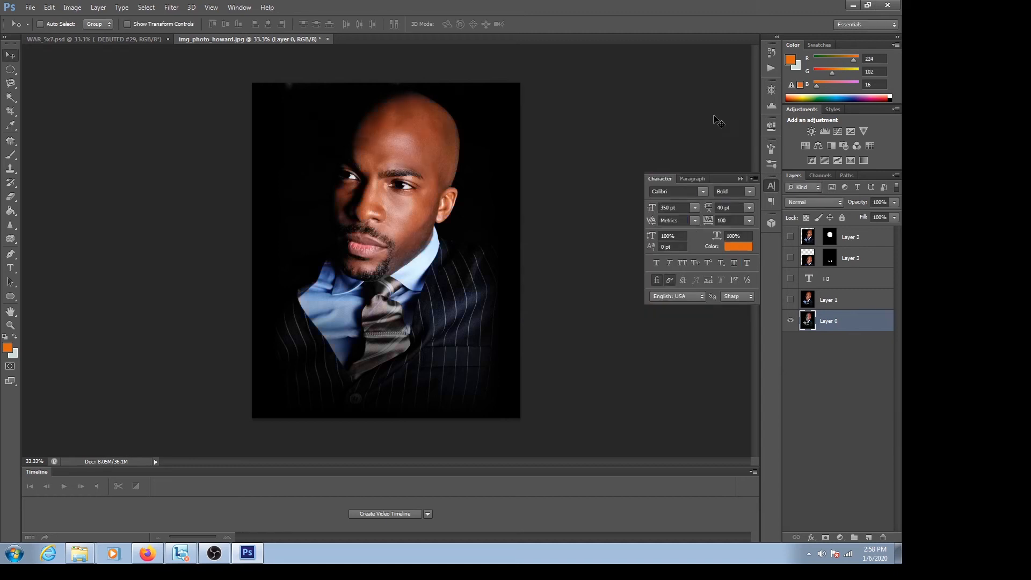
# Try converting the document to Grayscale mode without merging the layers, and undo the conversion
pyautogui.click(73, 8)
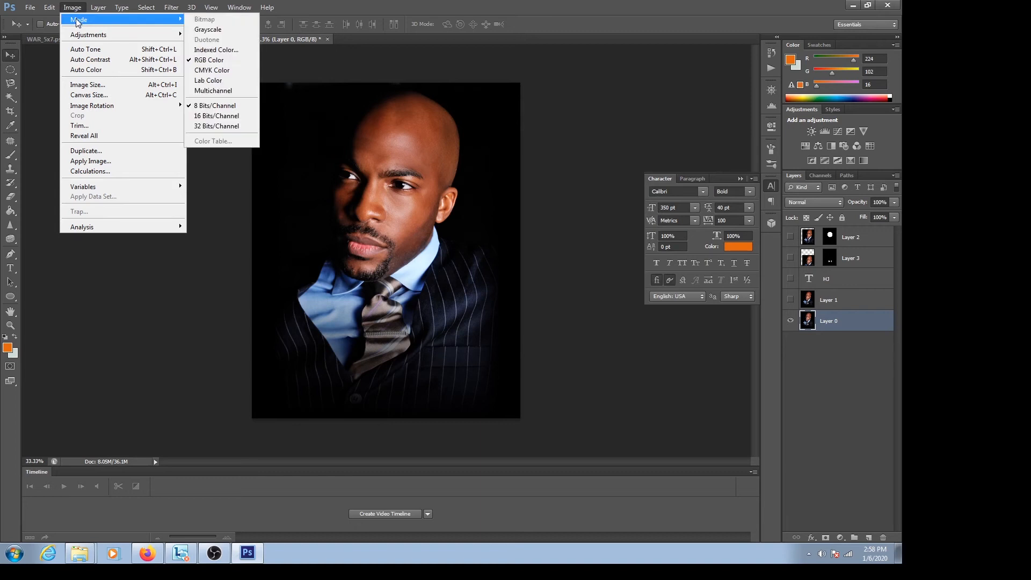
pyautogui.click(189, 29)
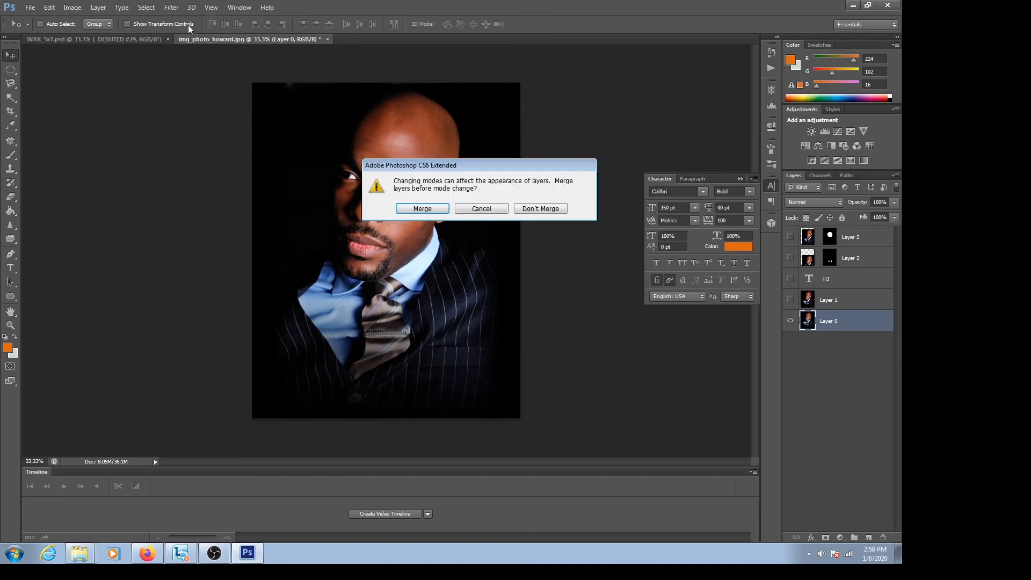
pyautogui.click(519, 209)
pyautogui.click(416, 222)
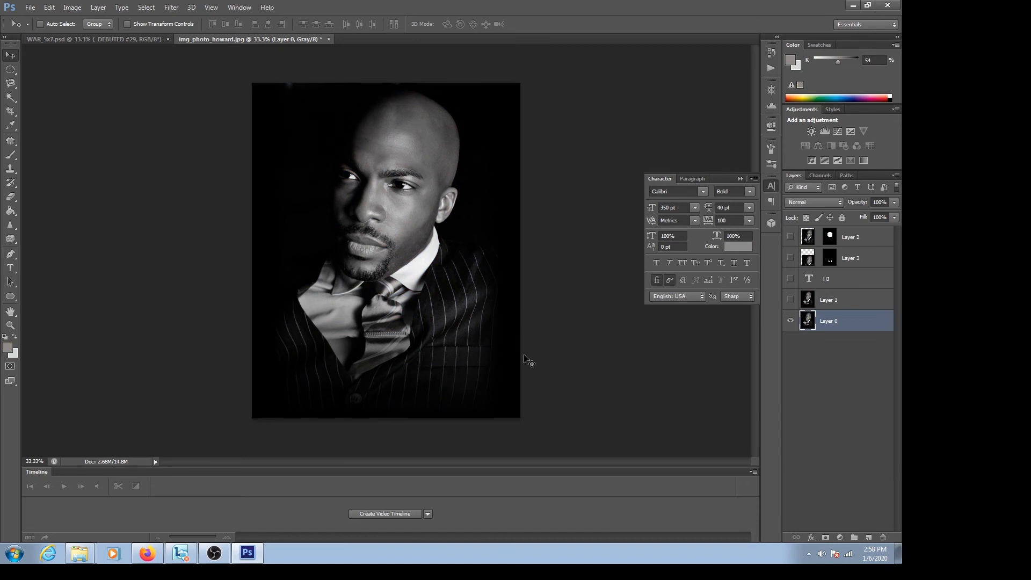
pyautogui.hotkey('ctrl', 'z')
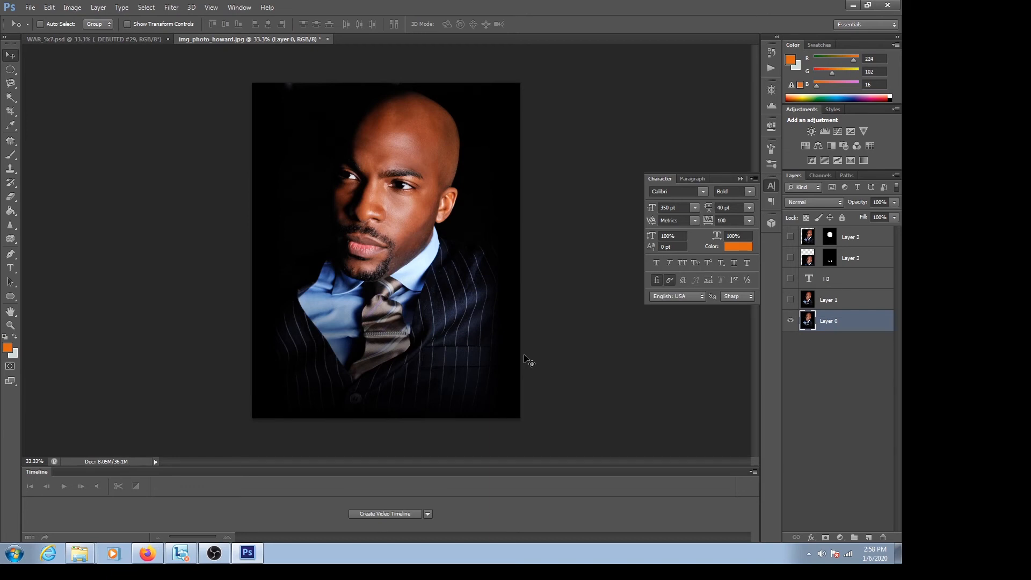
# Try a custom Black & White mix on Layer 0 with Reds 32, Yellows 156, Greens 109, Cyans 72 and Blues 19, and cancel it
pyautogui.click(66, 8)
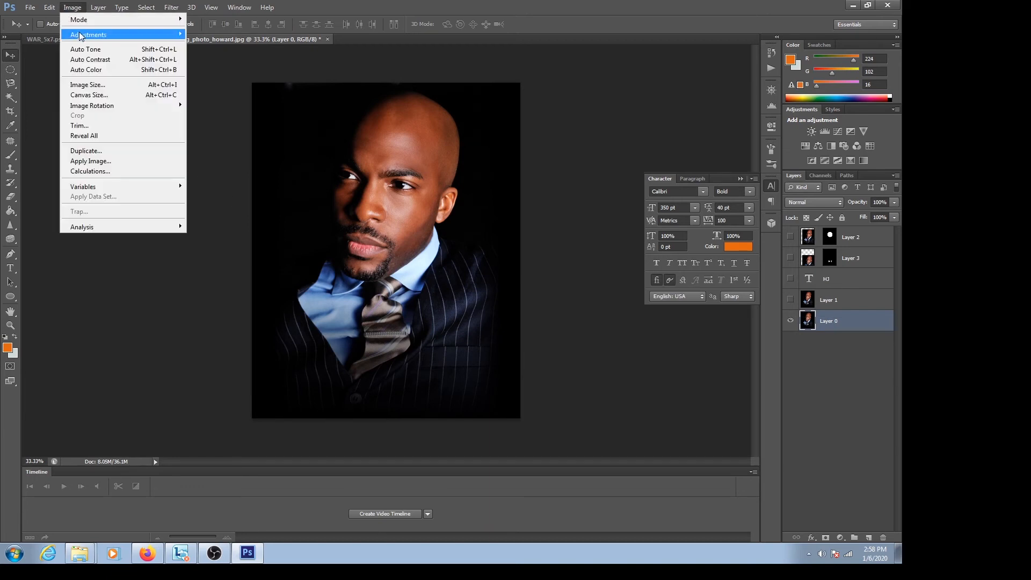
pyautogui.moveTo(81, 36)
pyautogui.click(244, 108)
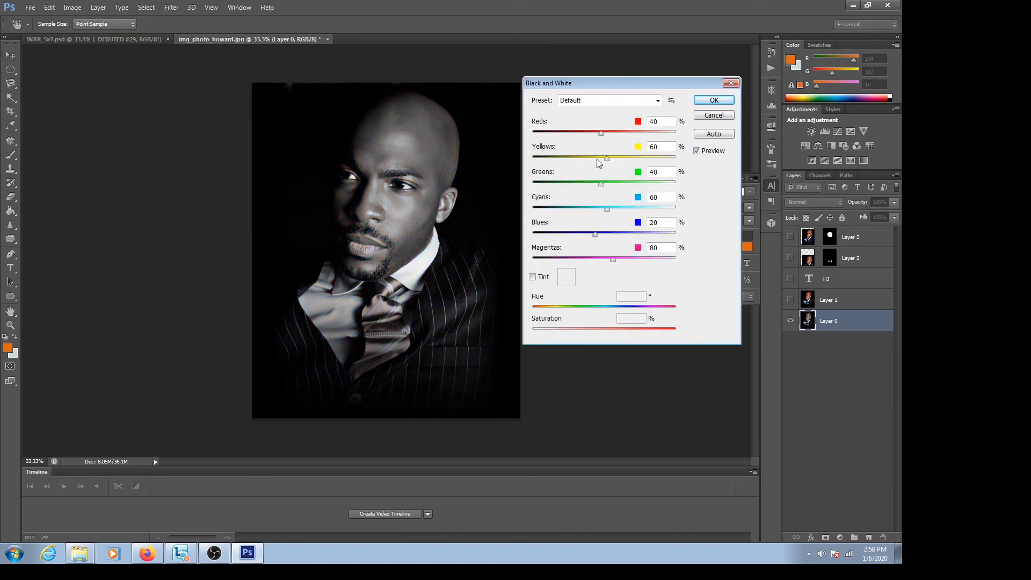
pyautogui.moveTo(606, 160); pyautogui.dragTo(599, 133)
pyautogui.moveTo(601, 184); pyautogui.dragTo(614, 234)
pyautogui.click(697, 151)
pyautogui.click(697, 151)
pyautogui.moveTo(614, 231)
pyautogui.mouseDown()
pyautogui.moveTo(596, 236)
pyautogui.moveTo(628, 231)
pyautogui.moveTo(595, 233)
pyautogui.mouseUp()
pyautogui.moveTo(616, 161); pyautogui.dragTo(634, 157)
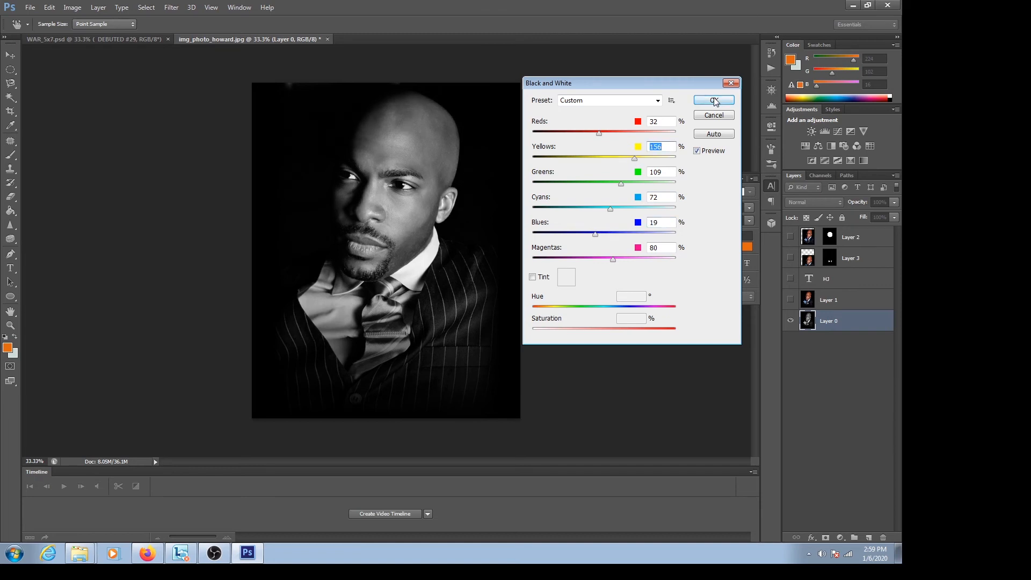
pyautogui.click(714, 115)
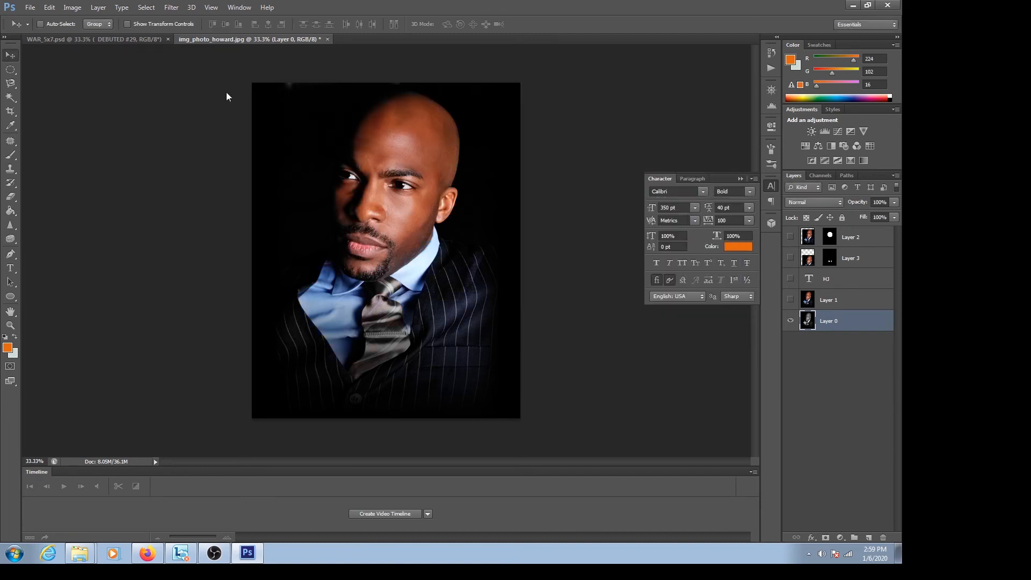
# Try the Green photo filter and the Violet one at 84% density on Layer 0, and cancel the adjustment
pyautogui.click(71, 9)
pyautogui.moveTo(89, 35)
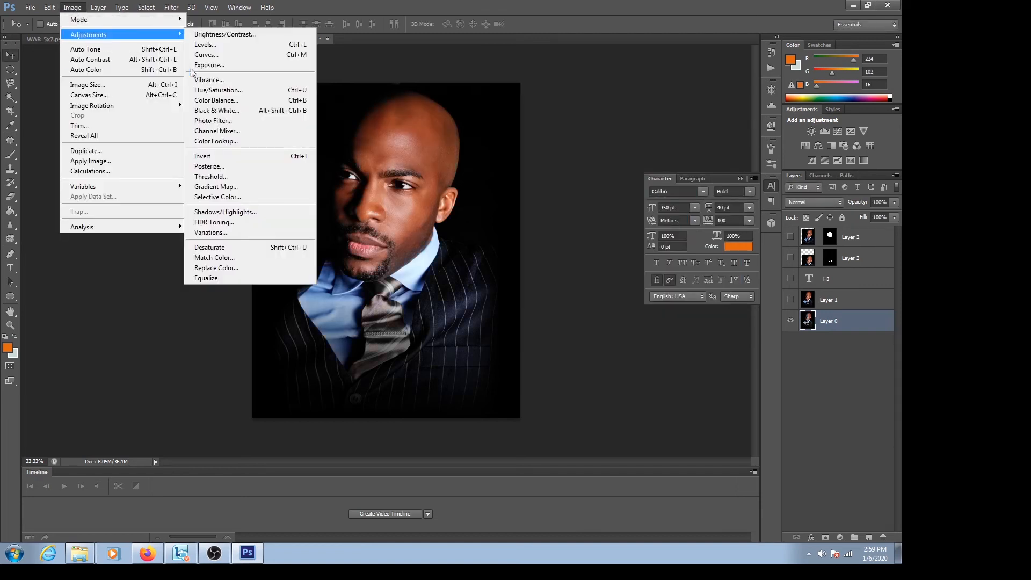
pyautogui.click(228, 124)
pyautogui.moveTo(467, 147); pyautogui.dragTo(649, 120)
pyautogui.click(668, 147)
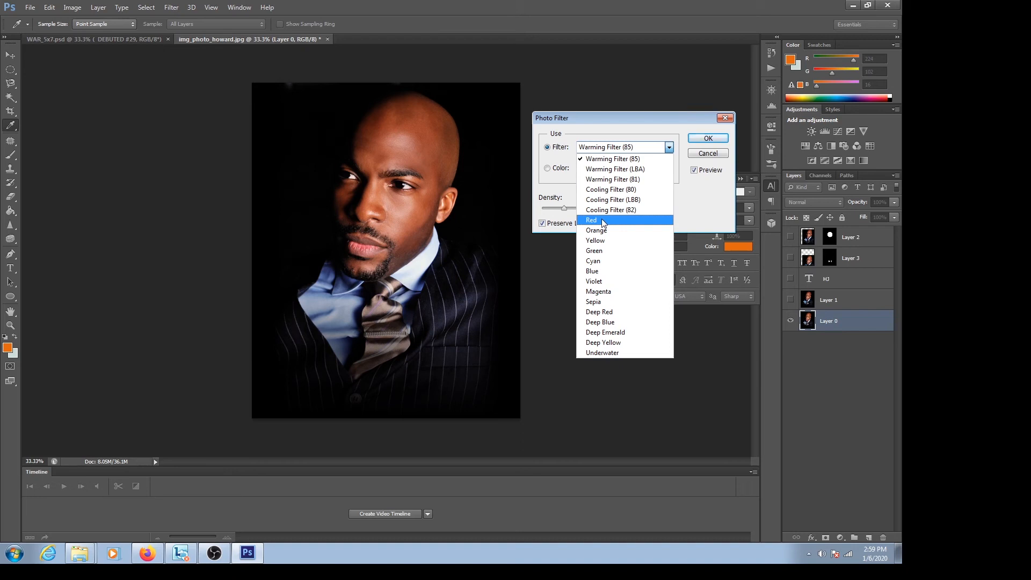
pyautogui.click(594, 251)
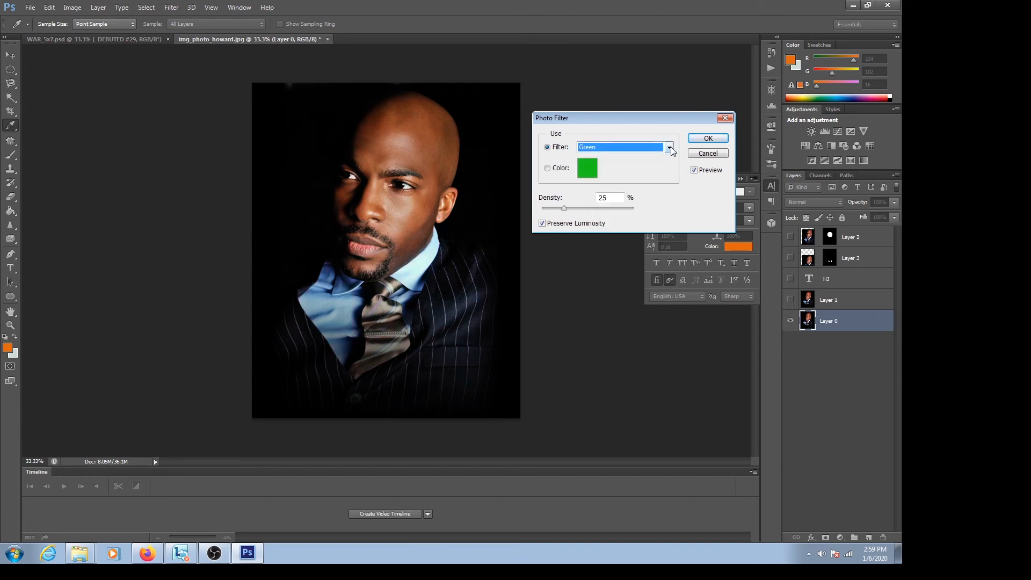
pyautogui.click(669, 148)
pyautogui.click(617, 277)
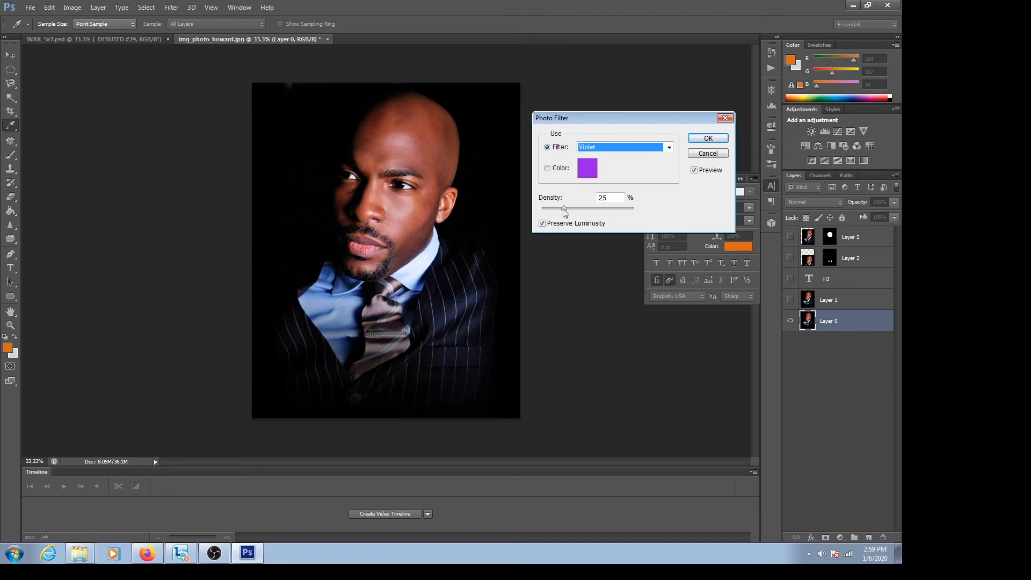
pyautogui.moveTo(564, 211); pyautogui.dragTo(619, 213)
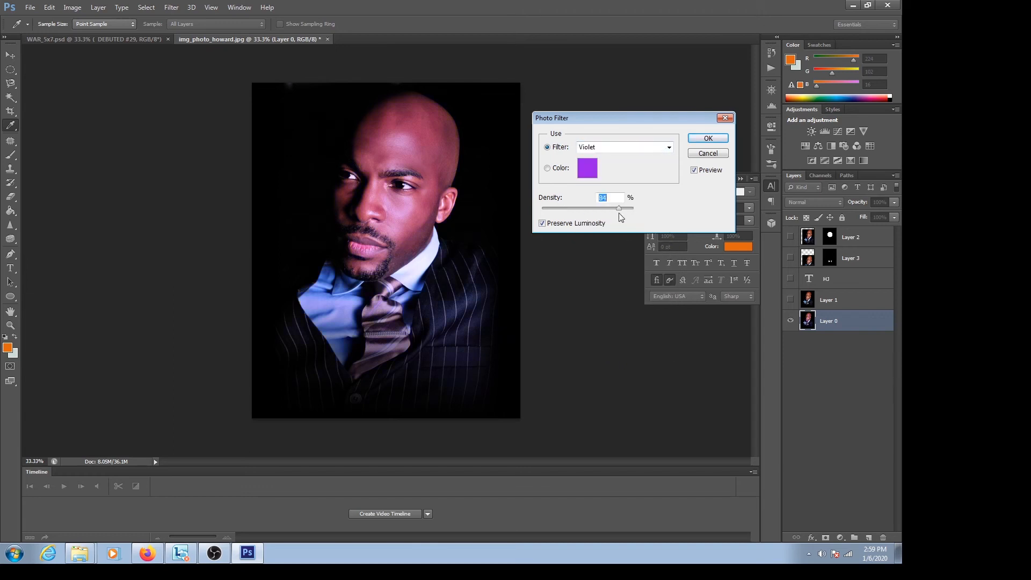
pyautogui.click(720, 154)
# Try a Selective Color adjustment on Layer 0's Reds, setting Cyan to -28% and shifting Magenta
pyautogui.click(71, 8)
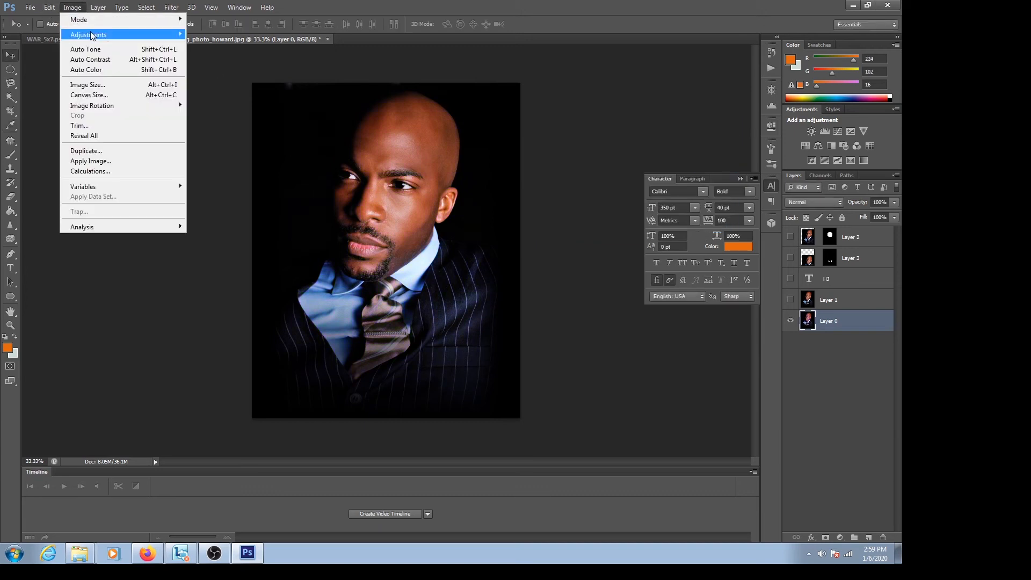
pyautogui.moveTo(107, 34)
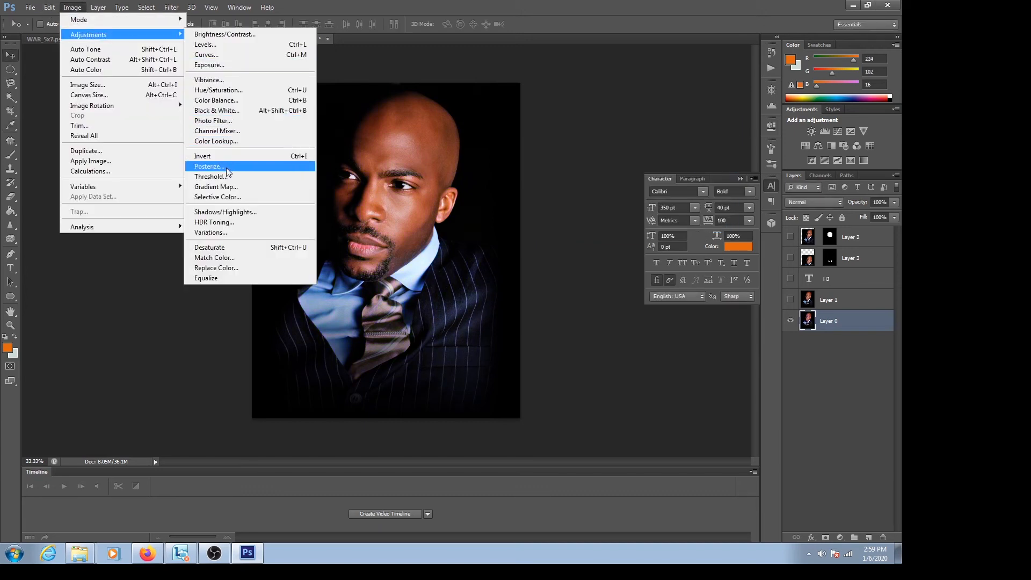
pyautogui.click(230, 198)
pyautogui.moveTo(394, 127)
pyautogui.mouseDown()
pyautogui.moveTo(518, 115)
pyautogui.moveTo(574, 83)
pyautogui.mouseUp()
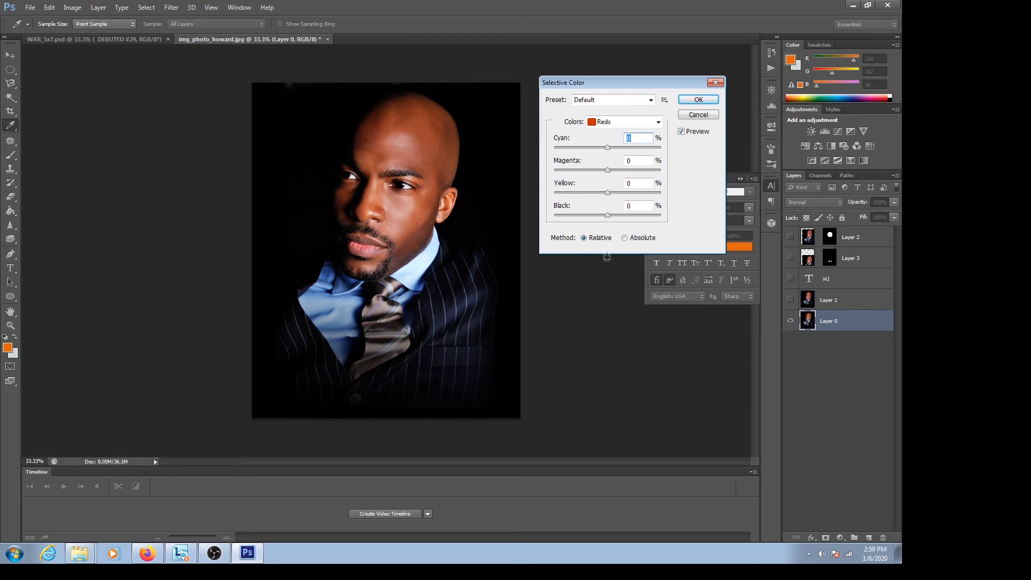
pyautogui.click(658, 122)
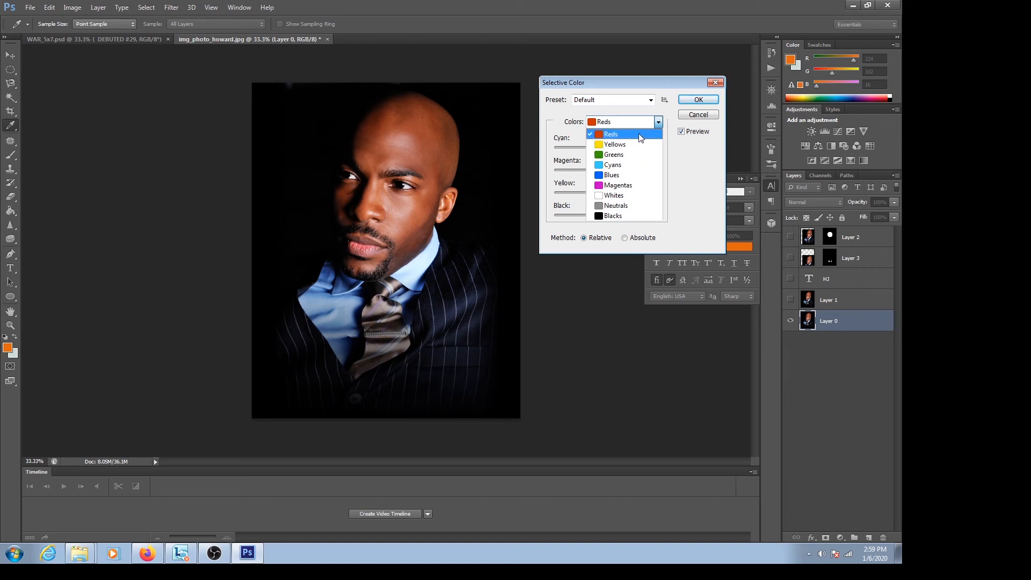
pyautogui.click(618, 134)
pyautogui.moveTo(606, 148)
pyautogui.mouseDown()
pyautogui.moveTo(587, 158)
pyautogui.moveTo(592, 151)
pyautogui.mouseUp()
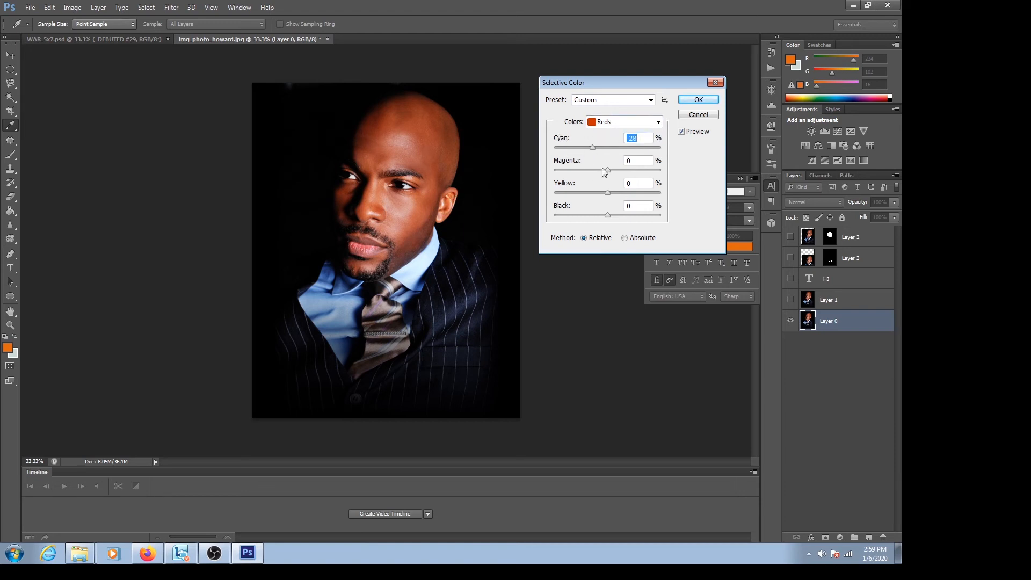
pyautogui.moveTo(603, 171); pyautogui.dragTo(615, 177)
# Try Selective Color with Yellow +46% in the Blues and Black -6% in the Blacks, and cancel the adjustment
pyautogui.click(658, 122)
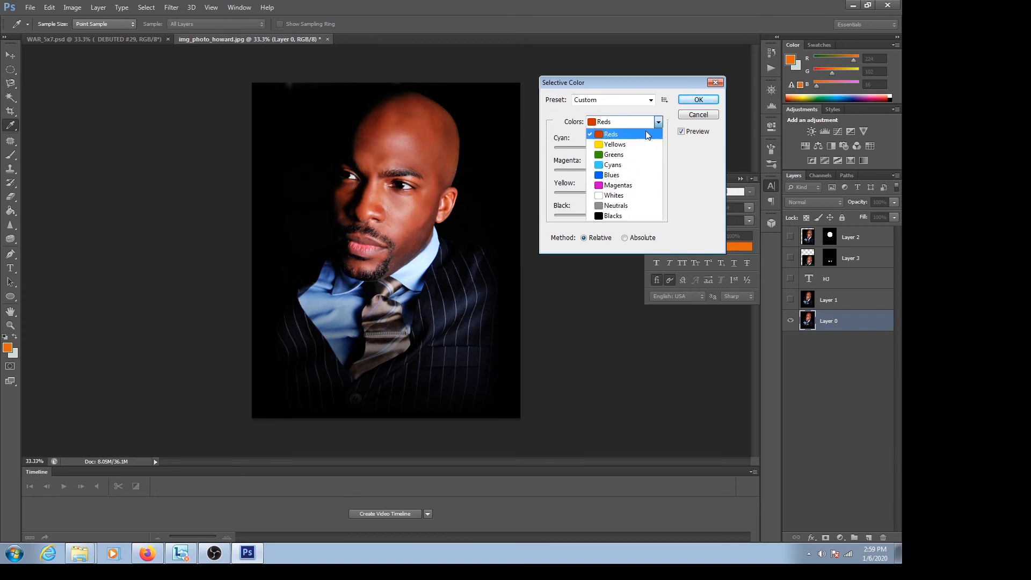
pyautogui.click(612, 175)
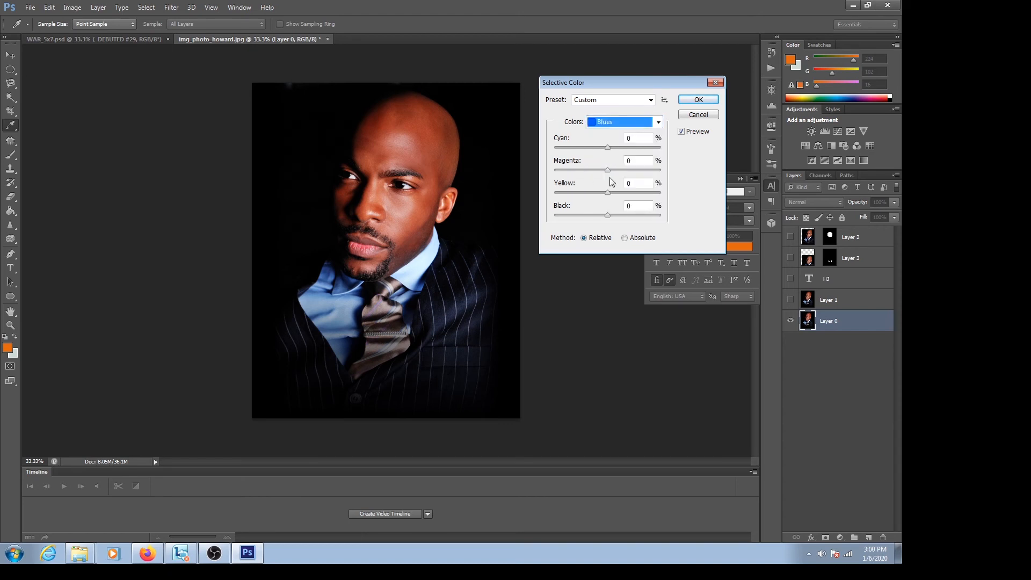
pyautogui.moveTo(607, 193); pyautogui.dragTo(606, 192)
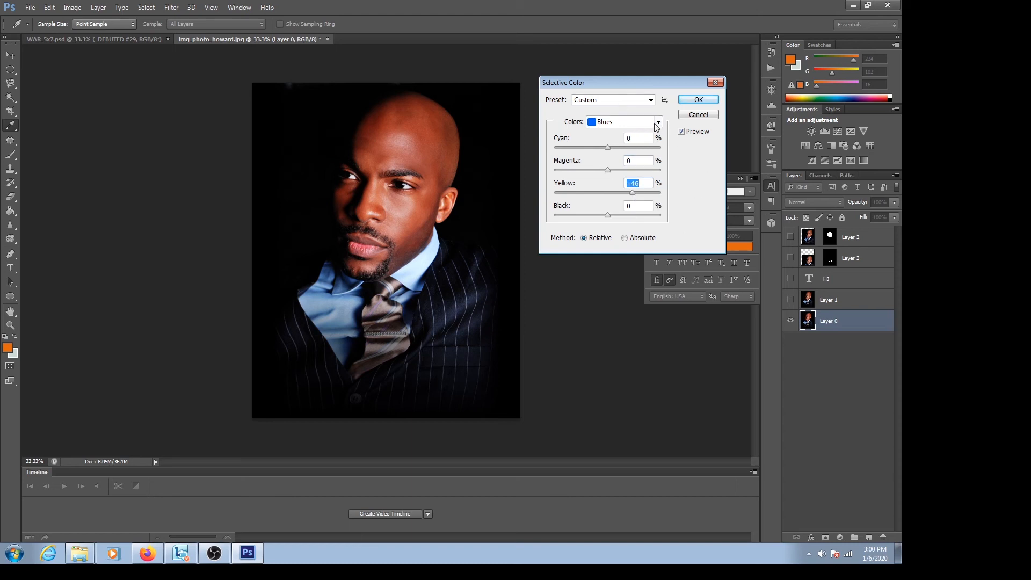
pyautogui.click(658, 122)
pyautogui.click(608, 216)
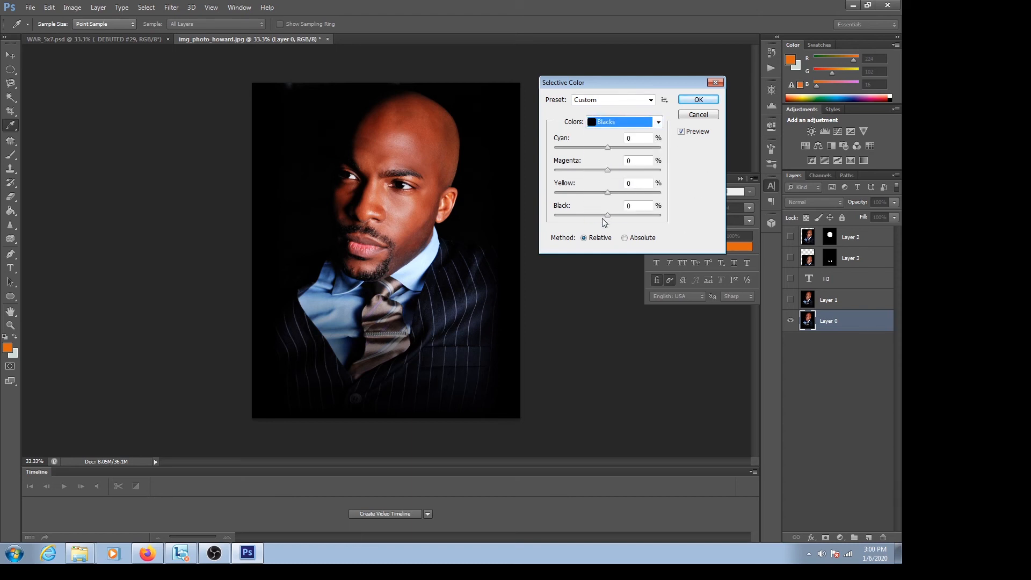
pyautogui.moveTo(608, 217)
pyautogui.mouseDown()
pyautogui.moveTo(594, 221)
pyautogui.moveTo(615, 225)
pyautogui.moveTo(604, 226)
pyautogui.mouseUp()
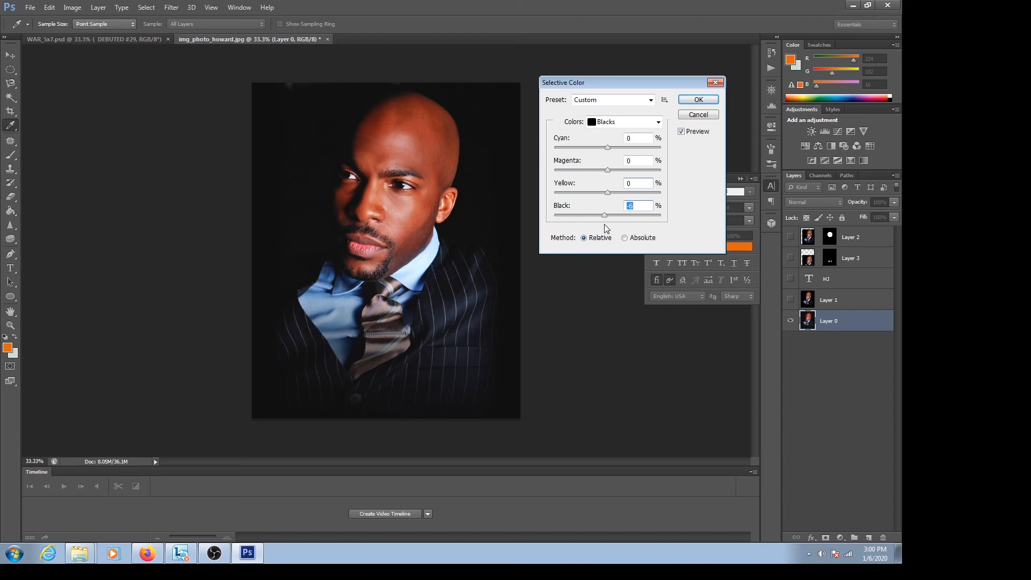
pyautogui.click(698, 115)
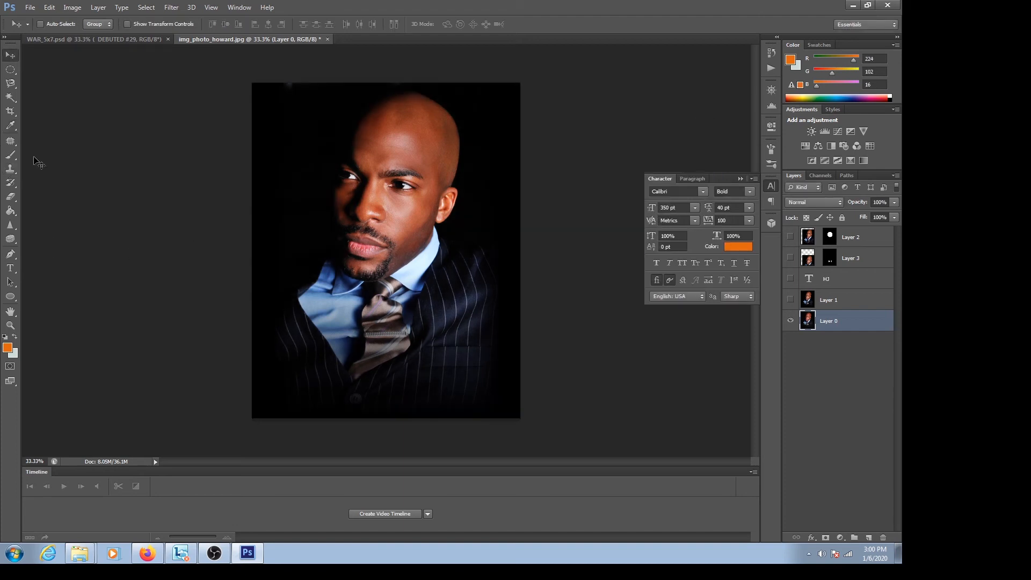
# Try black-white, violet-orange, orange-yellow and blue-yellow Gradient Map presets on Layer 0, and cancel the adjustment
pyautogui.click(68, 9)
pyautogui.moveTo(80, 37)
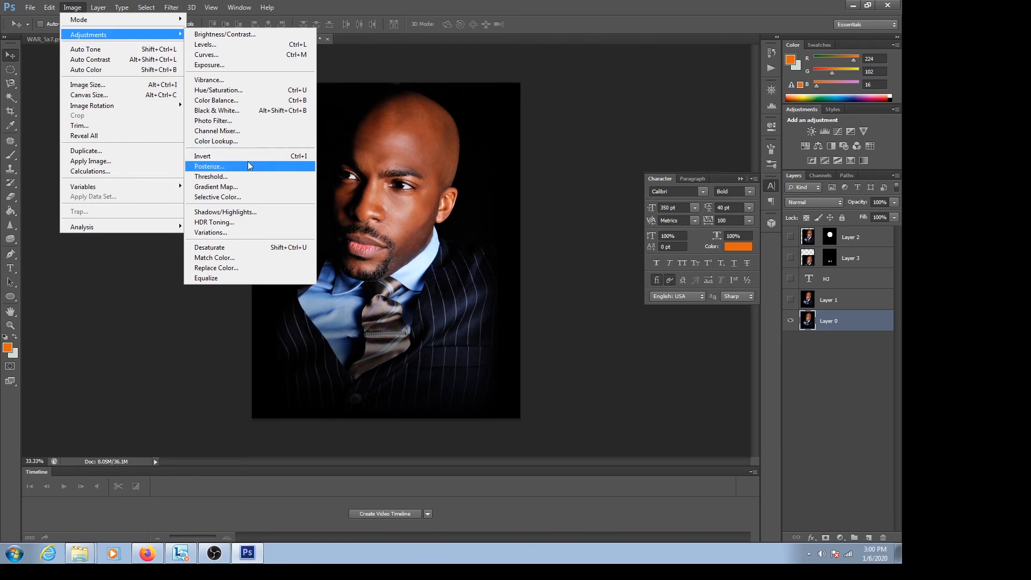
pyautogui.click(245, 187)
pyautogui.moveTo(418, 154); pyautogui.dragTo(653, 121)
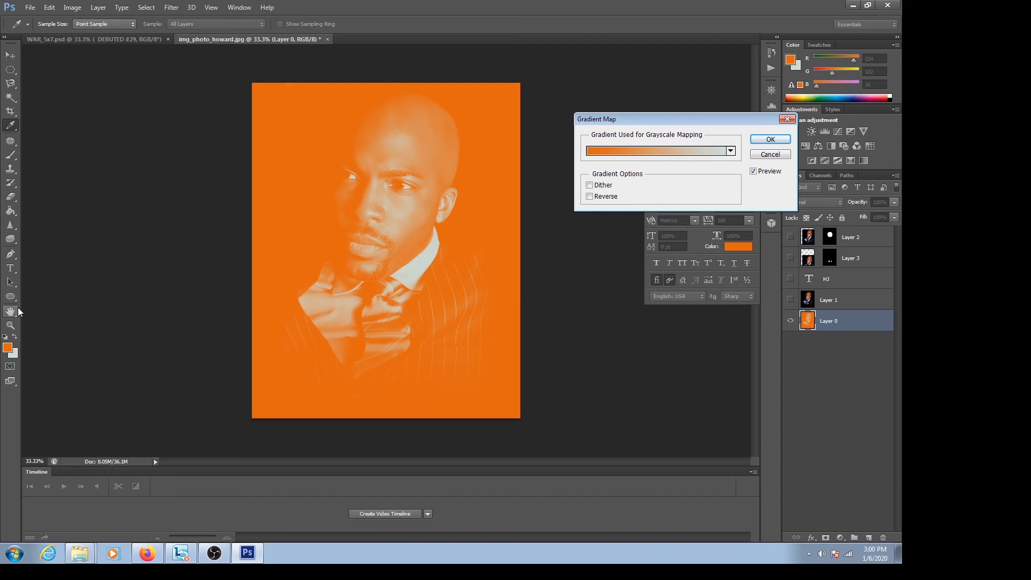
pyautogui.click(730, 151)
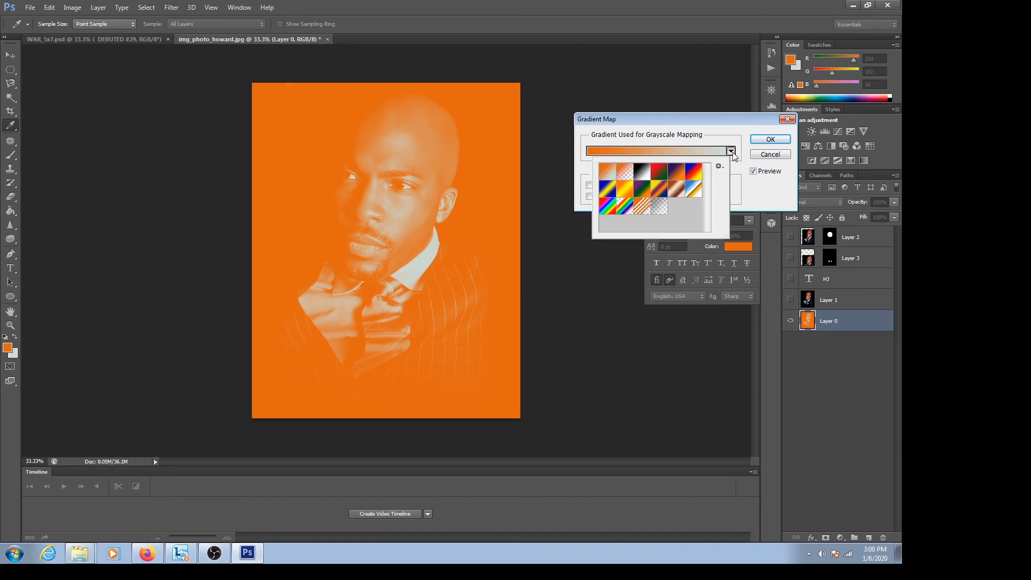
pyautogui.click(640, 176)
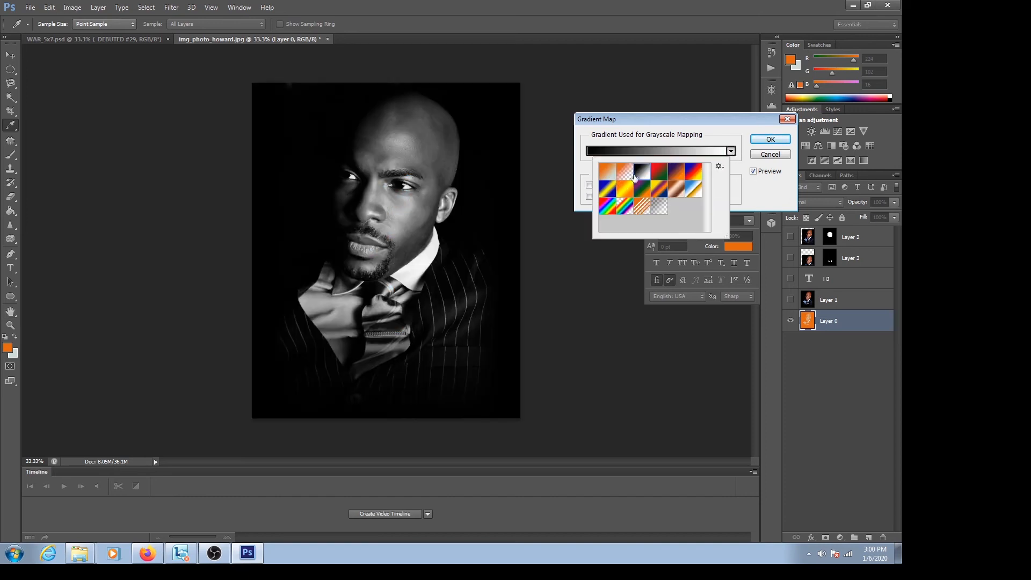
pyautogui.click(658, 180)
pyautogui.click(676, 179)
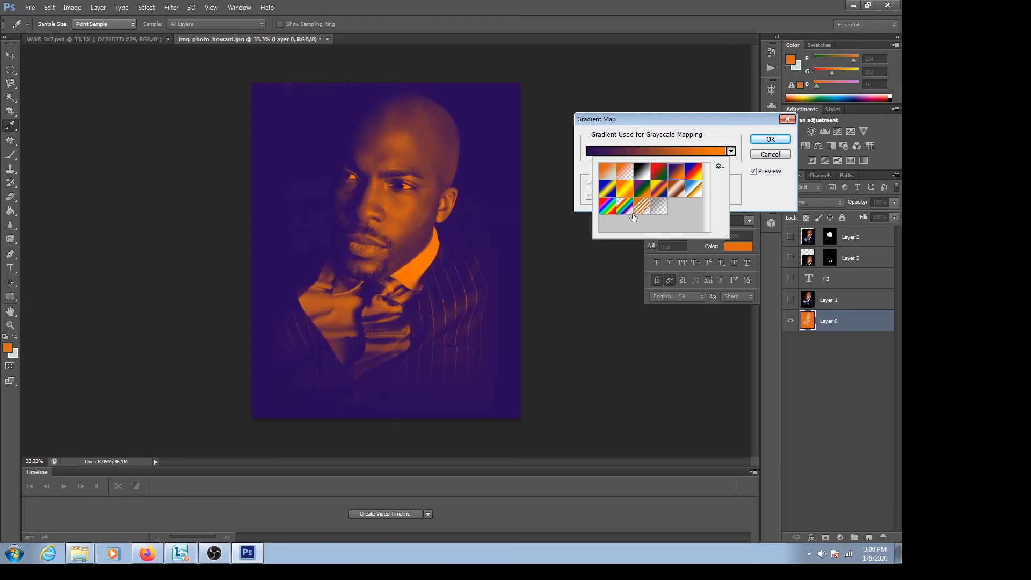
pyautogui.click(625, 194)
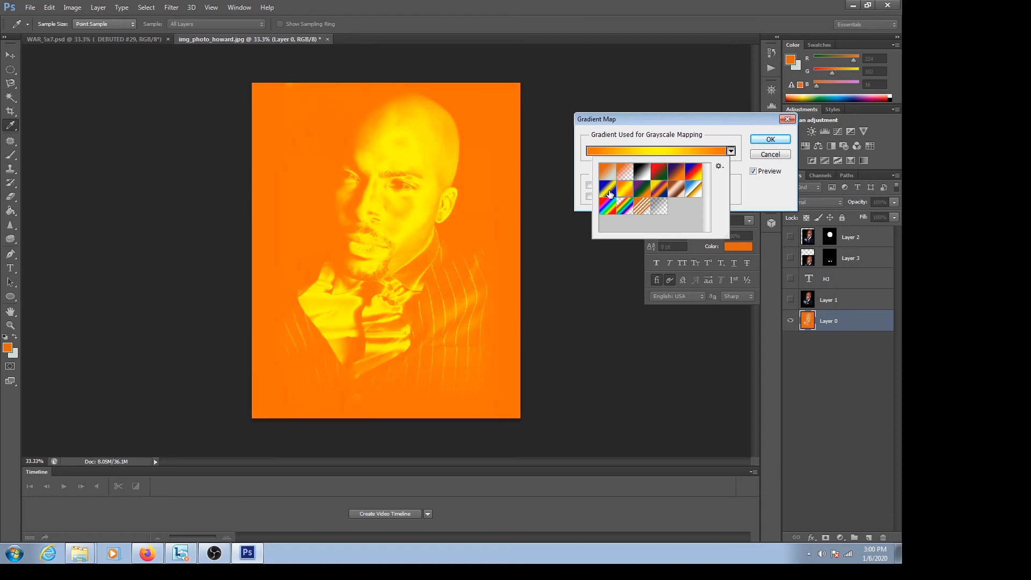
pyautogui.click(608, 191)
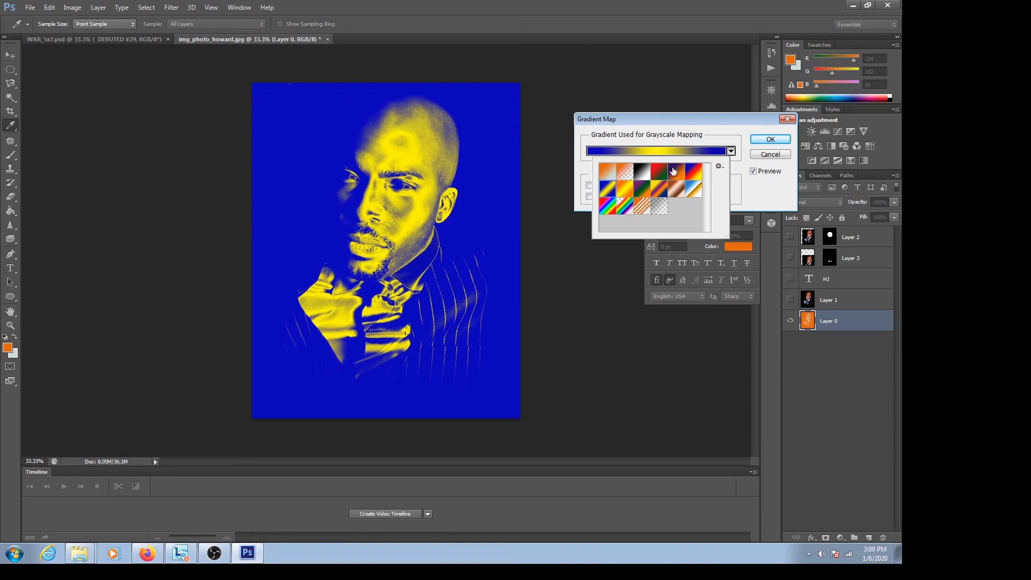
pyautogui.click(767, 155)
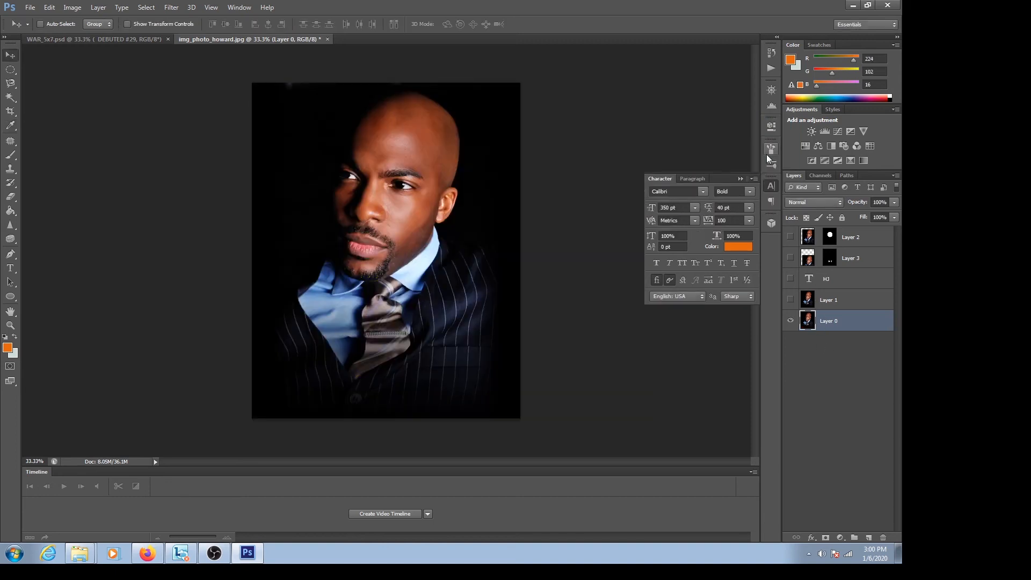
# Add a Levels adjustment layer with the default name and Normal mode directly above Layer 0
pyautogui.click(78, 8)
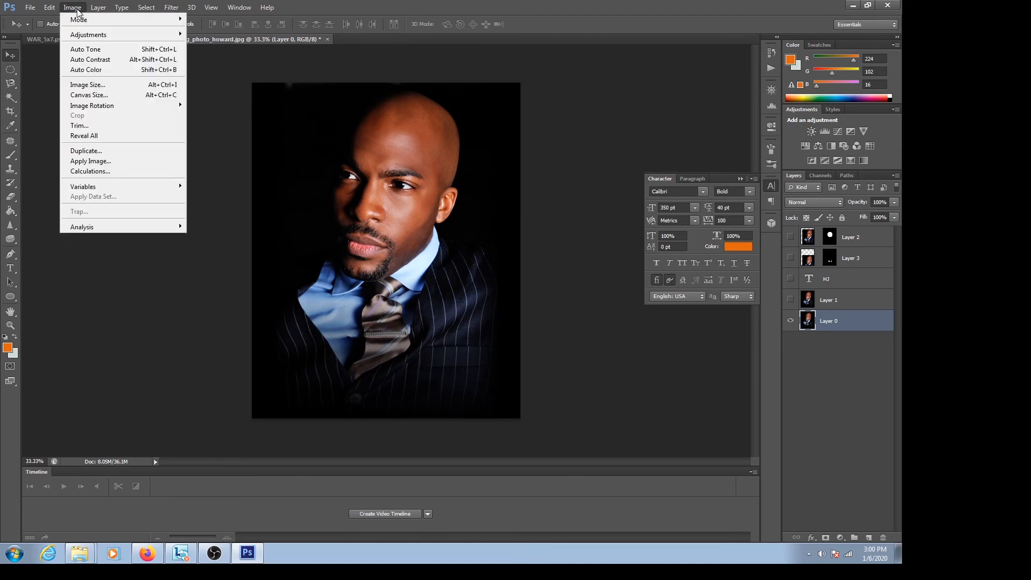
pyautogui.moveTo(86, 34)
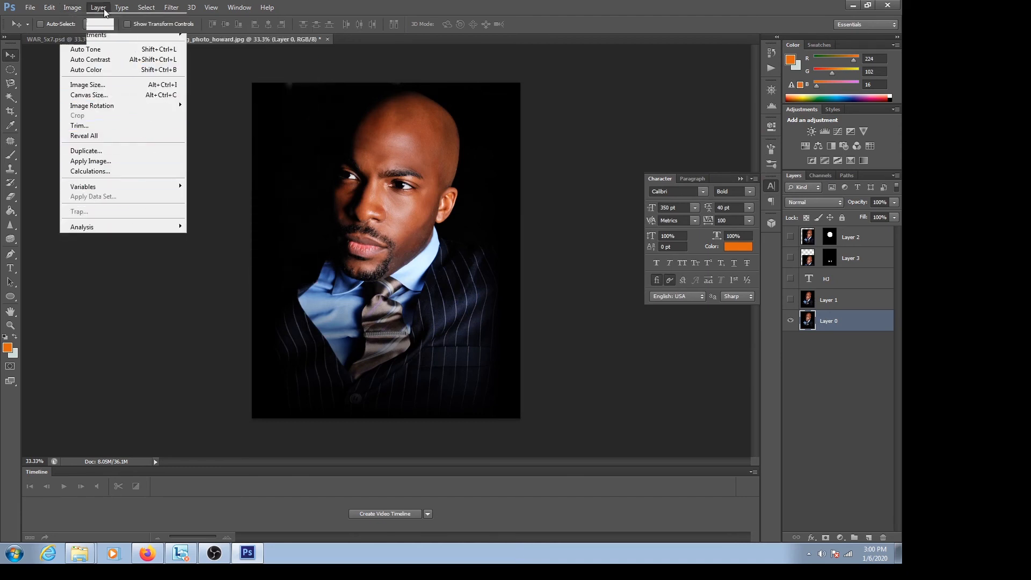
pyautogui.moveTo(102, 8)
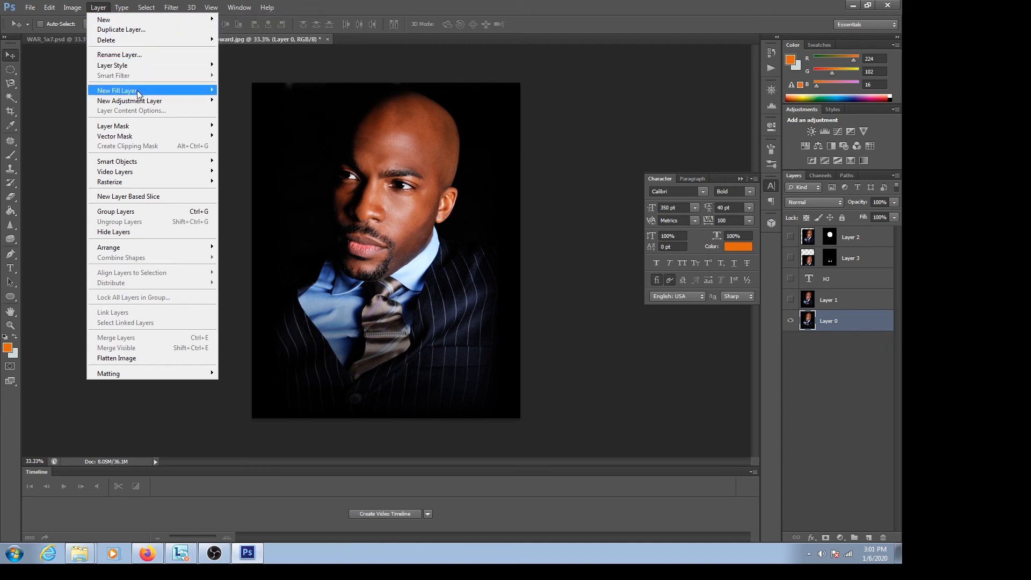
pyautogui.moveTo(151, 105)
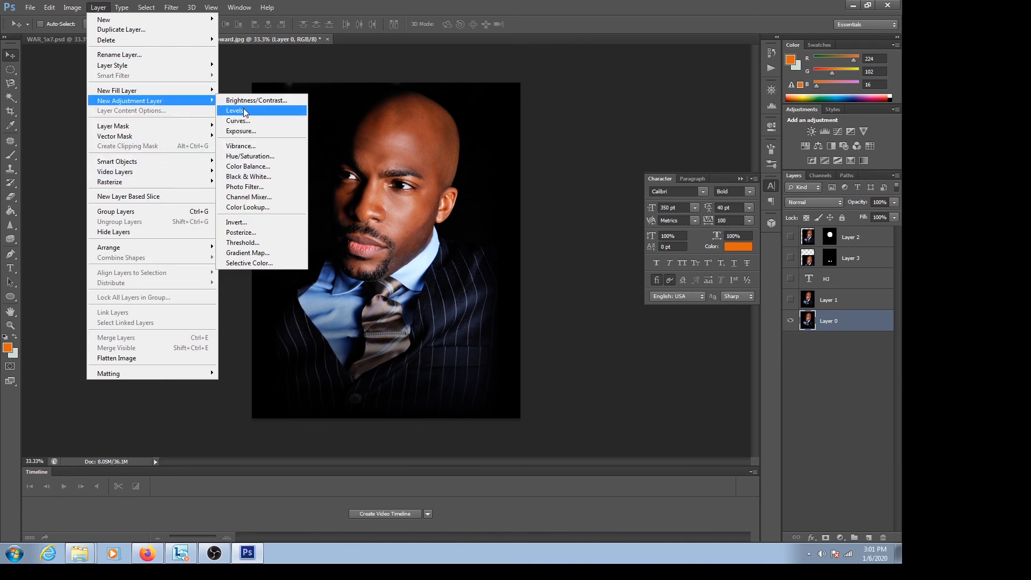
pyautogui.click(245, 111)
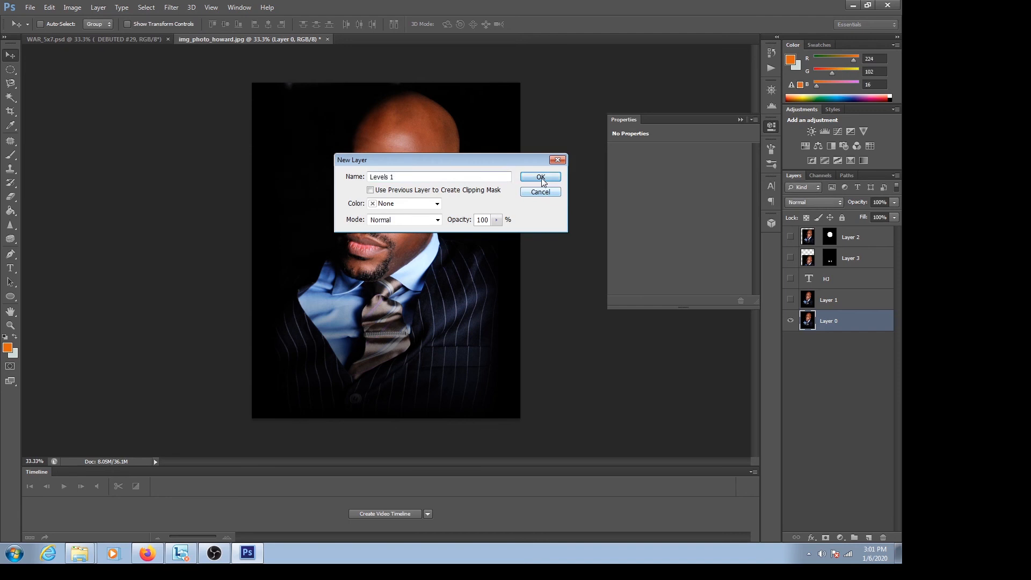
pyautogui.click(541, 177)
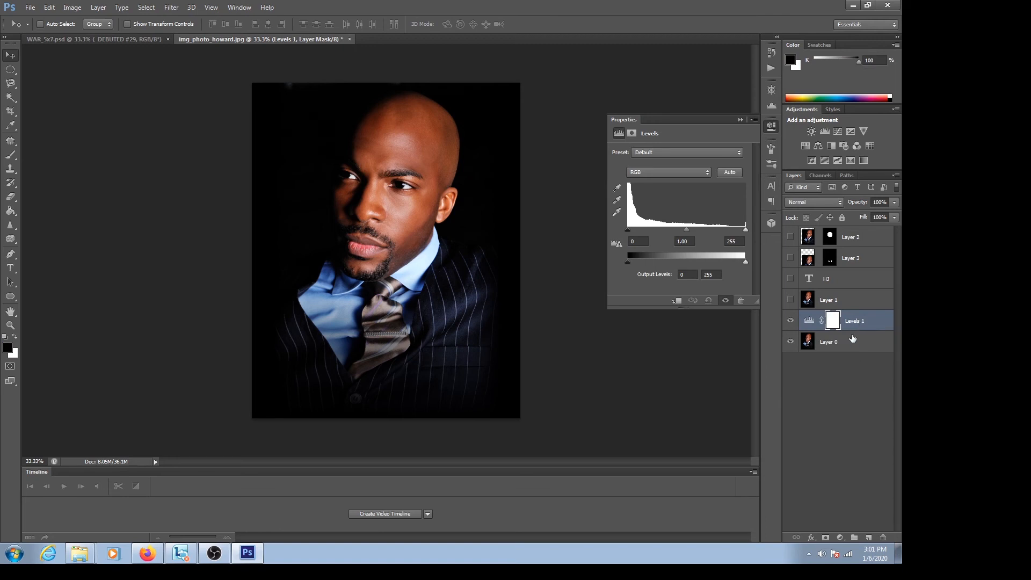
# Set the Levels layer's midtone input to 1.36 and white input to 77, and hide the adjustment layer
pyautogui.moveTo(687, 230); pyautogui.dragTo(690, 235)
pyautogui.moveTo(688, 232); pyautogui.dragTo(675, 237)
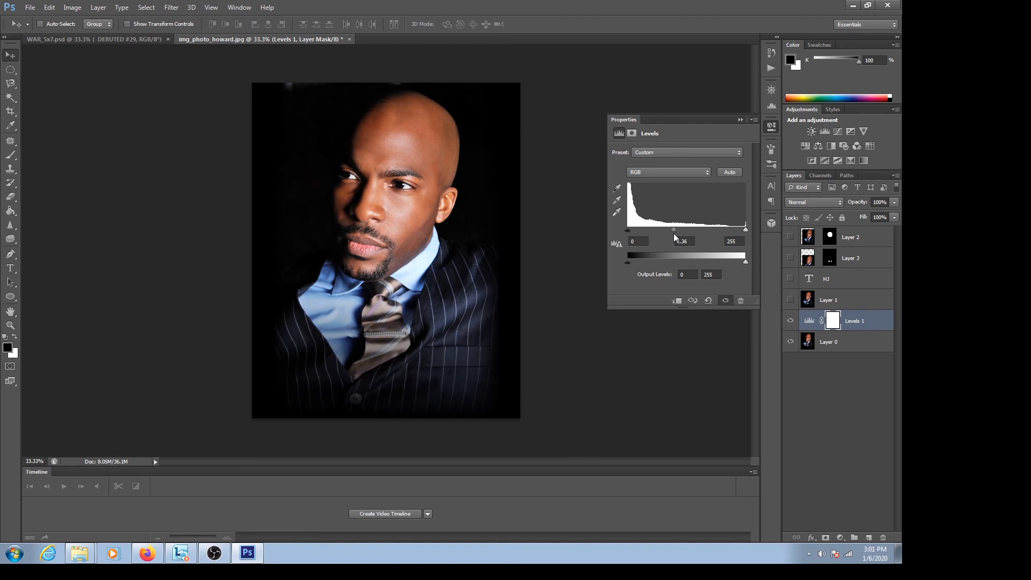
pyautogui.moveTo(746, 230); pyautogui.dragTo(665, 243)
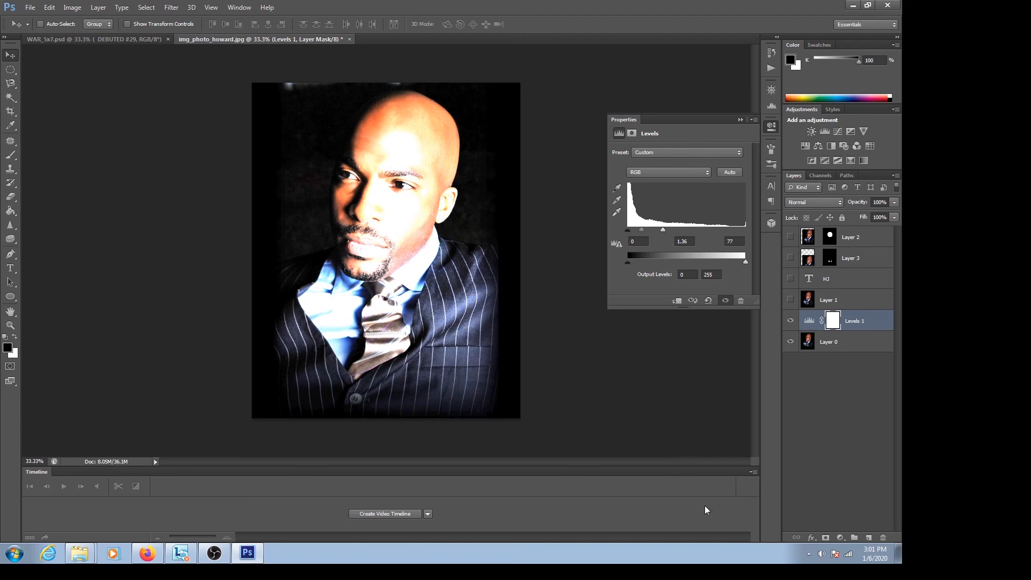
pyautogui.click(791, 319)
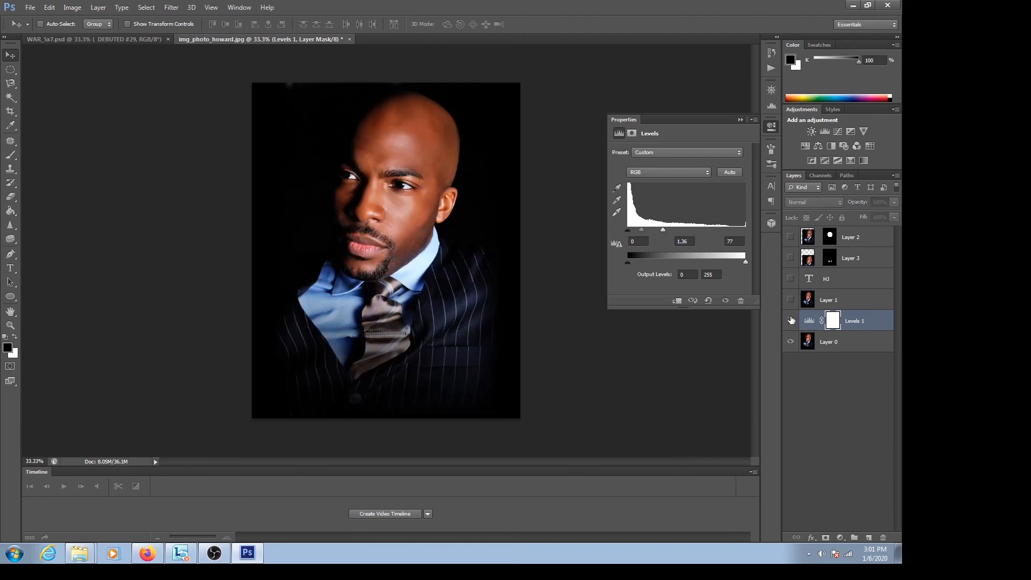
# Try a Shadows/Highlights adjustment on Layer 0 with the Shadows amount at 10%, and cancel it
pyautogui.click(78, 9)
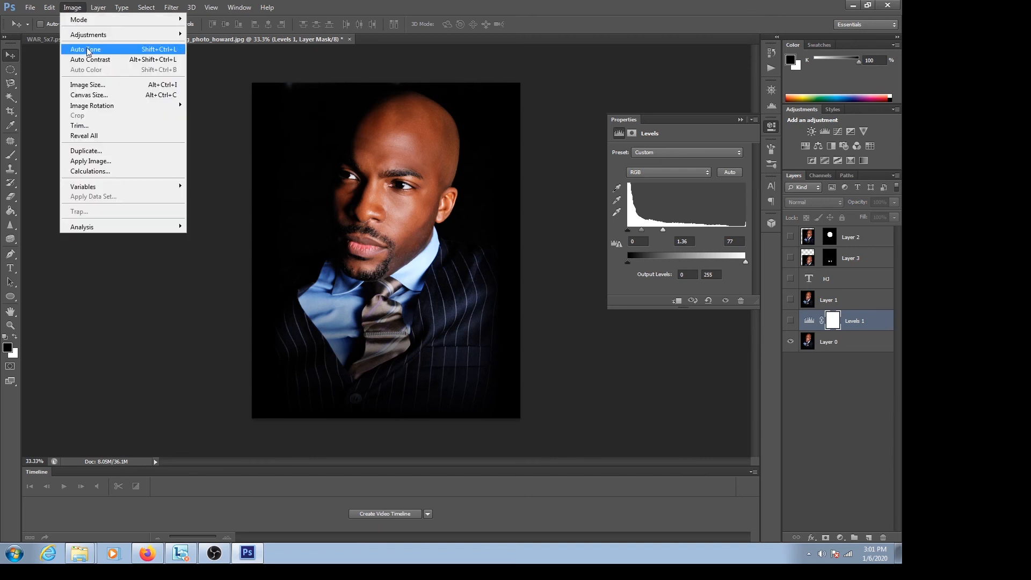
pyautogui.moveTo(99, 37)
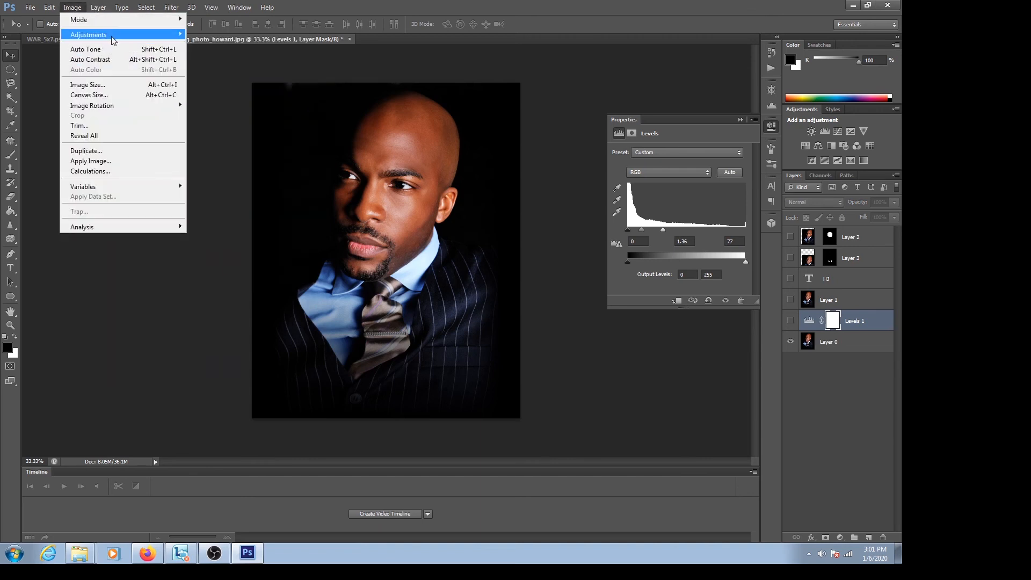
pyautogui.moveTo(143, 37)
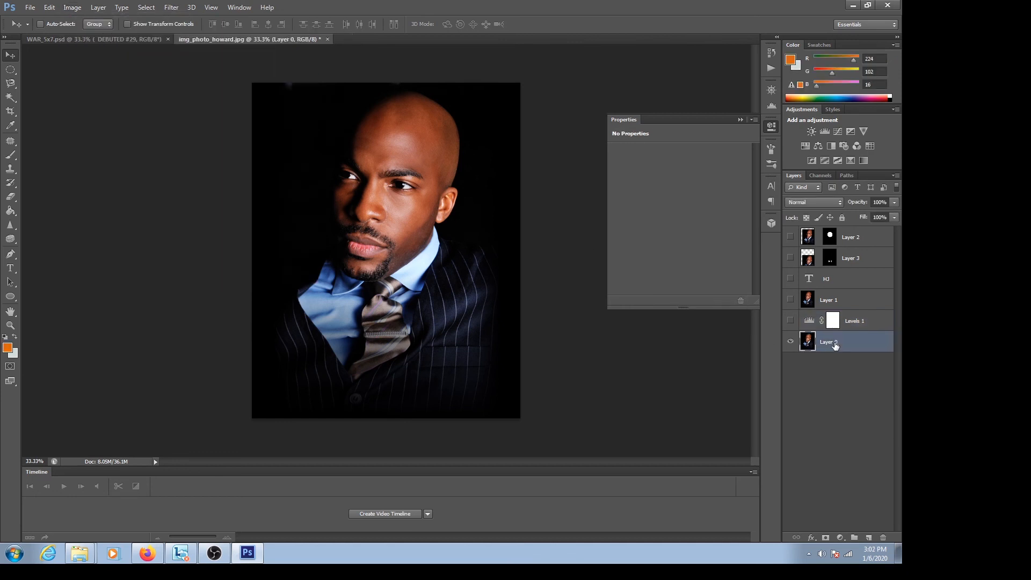
pyautogui.click(72, 8)
pyautogui.moveTo(96, 37)
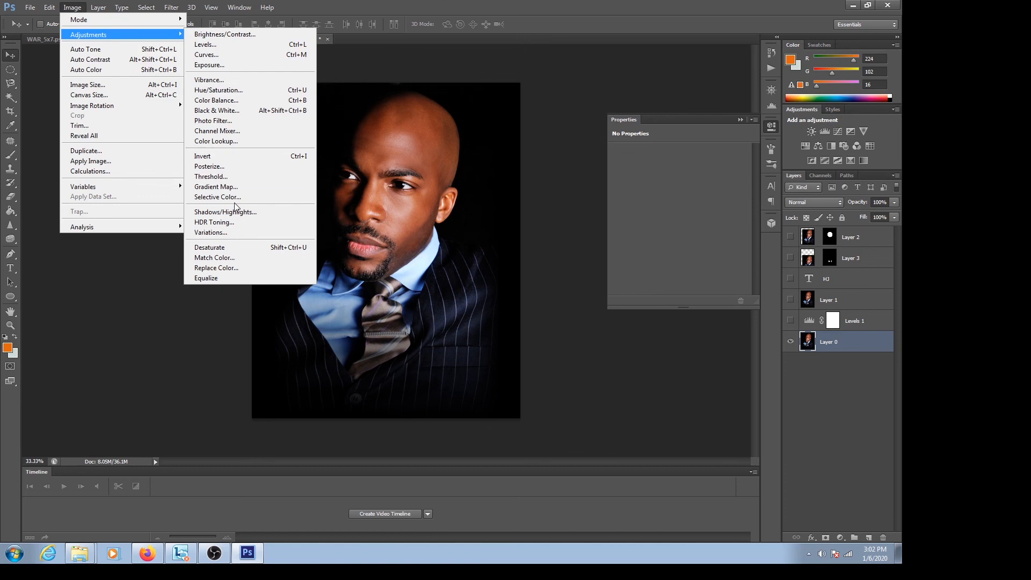
pyautogui.click(234, 211)
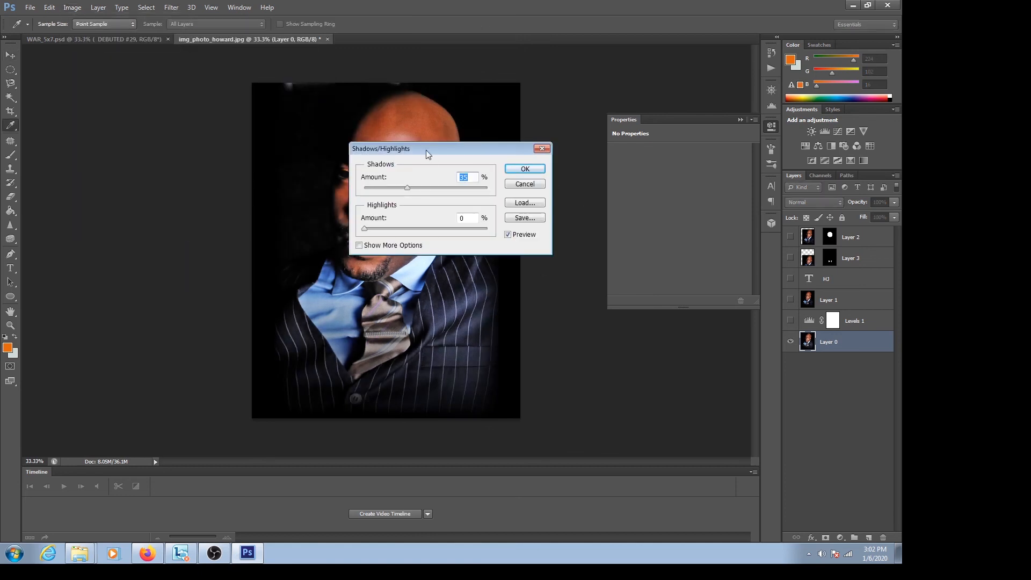
pyautogui.moveTo(417, 145); pyautogui.dragTo(616, 166)
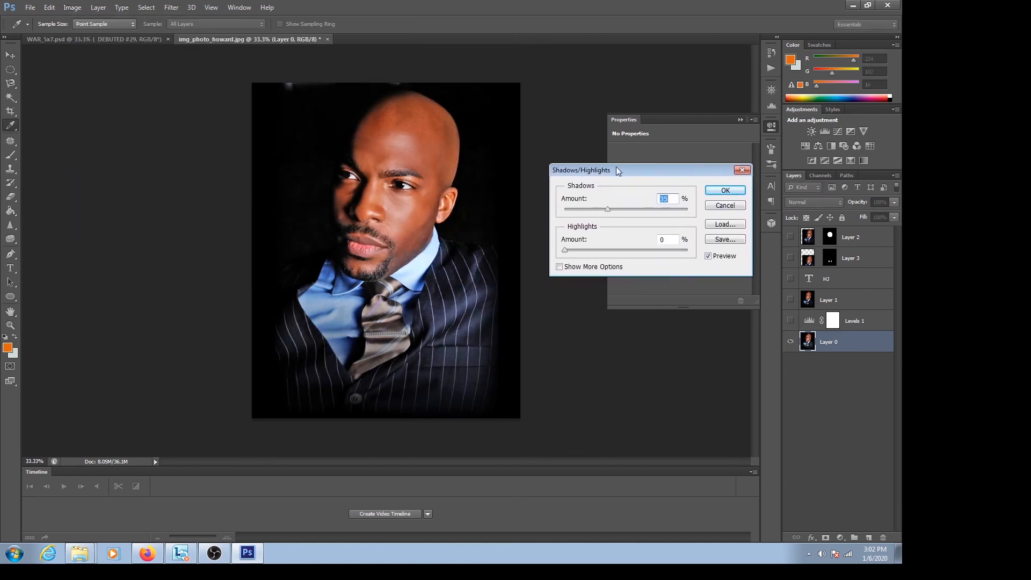
pyautogui.moveTo(604, 209); pyautogui.dragTo(578, 214)
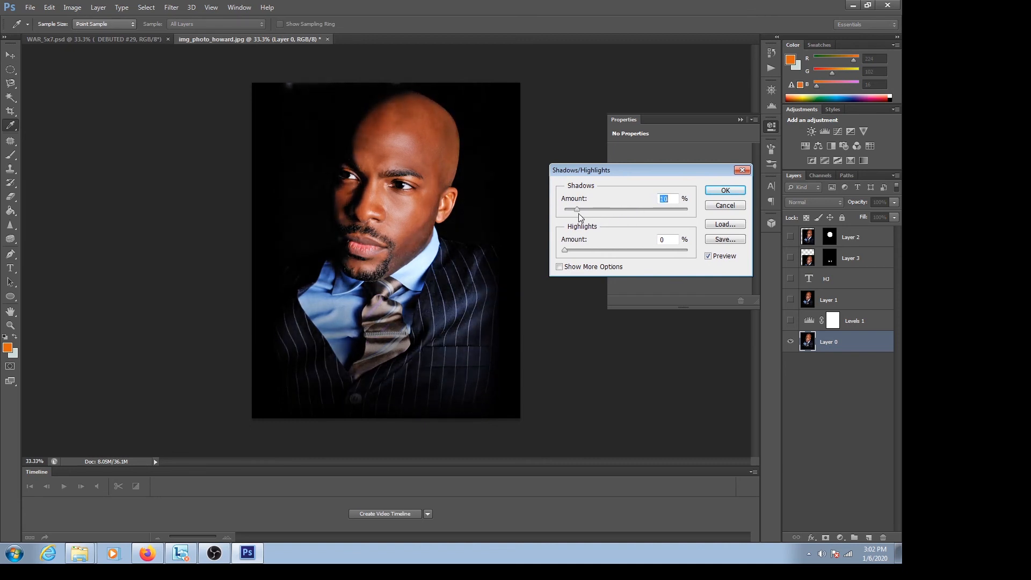
pyautogui.click(718, 208)
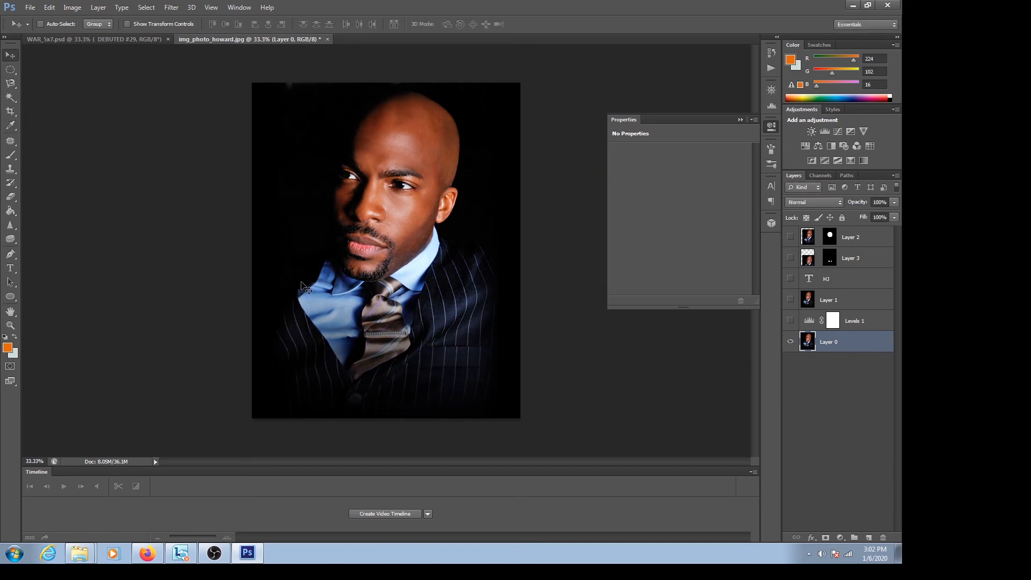
# Try Desaturate on Layer 0 and undo it
pyautogui.click(72, 7)
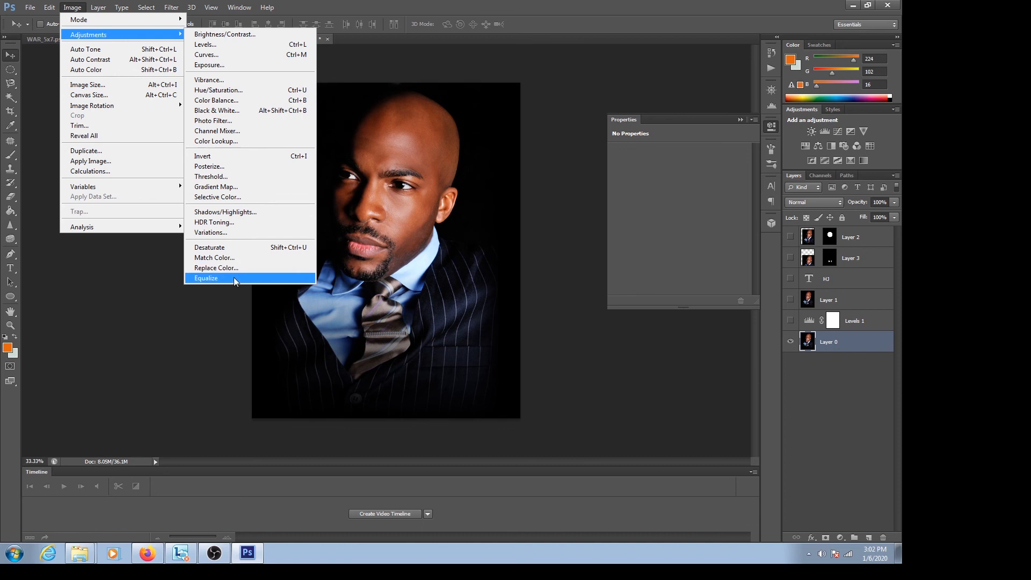
pyautogui.click(236, 253)
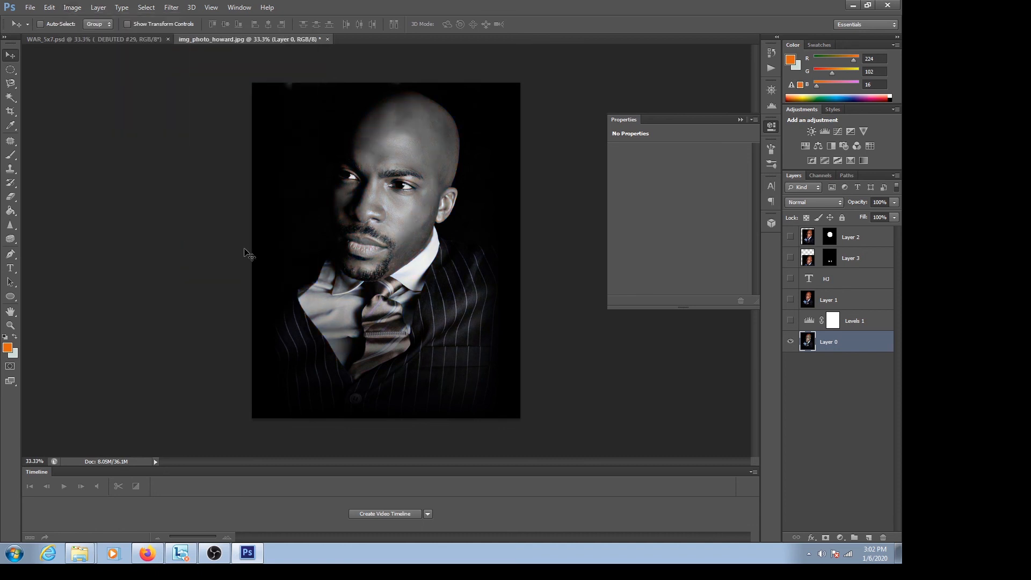
pyautogui.hotkey('ctrl', 'z')
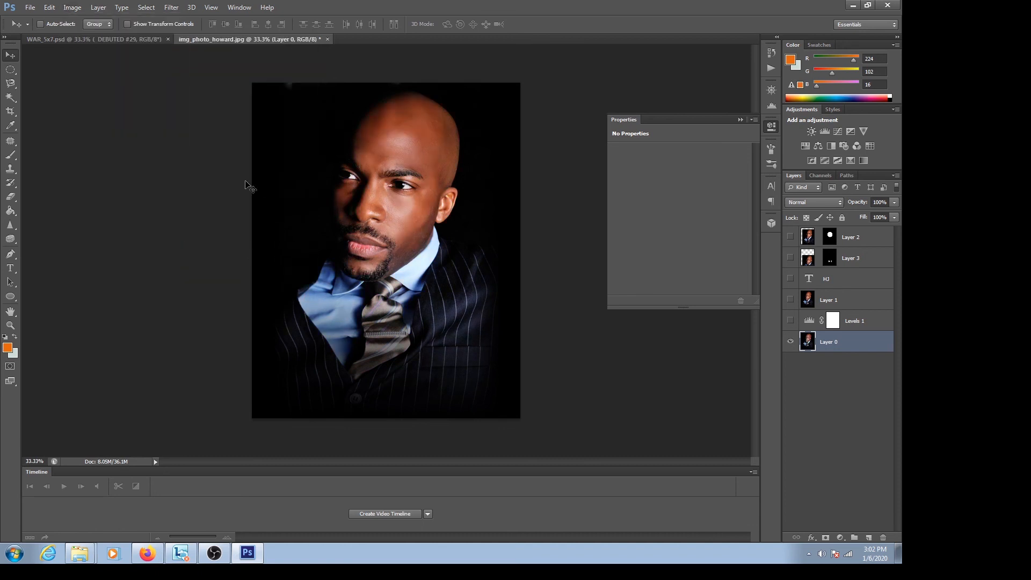
# Select the HJ text layer and make it visible over the portrait
pyautogui.click(72, 7)
pyautogui.moveTo(104, 5)
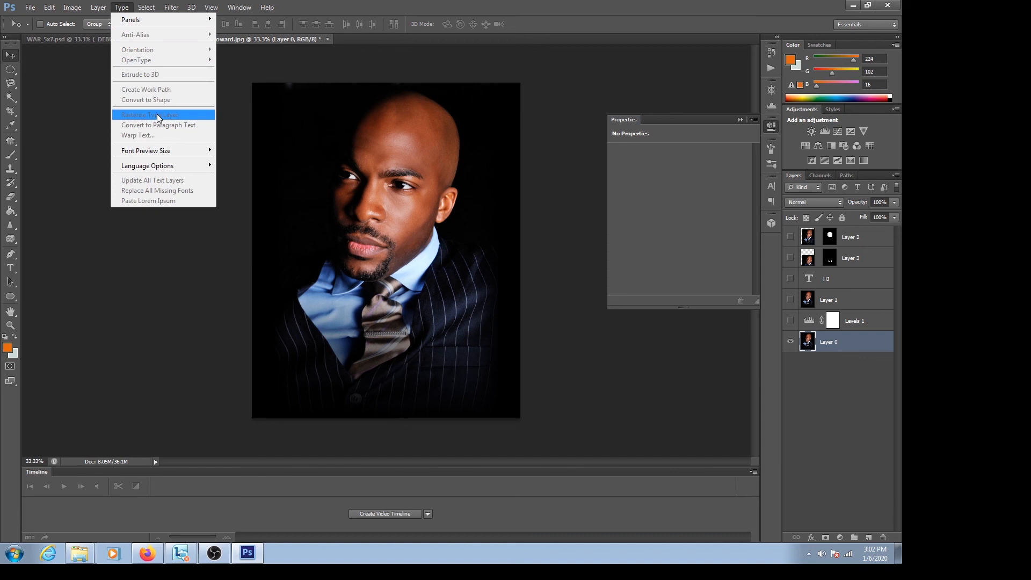
pyautogui.click(826, 284)
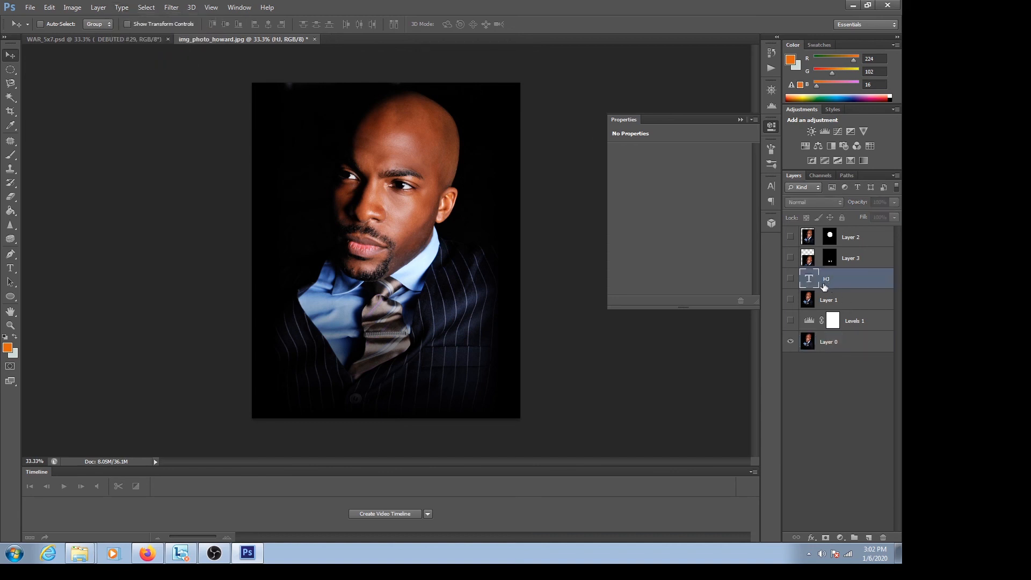
pyautogui.click(792, 279)
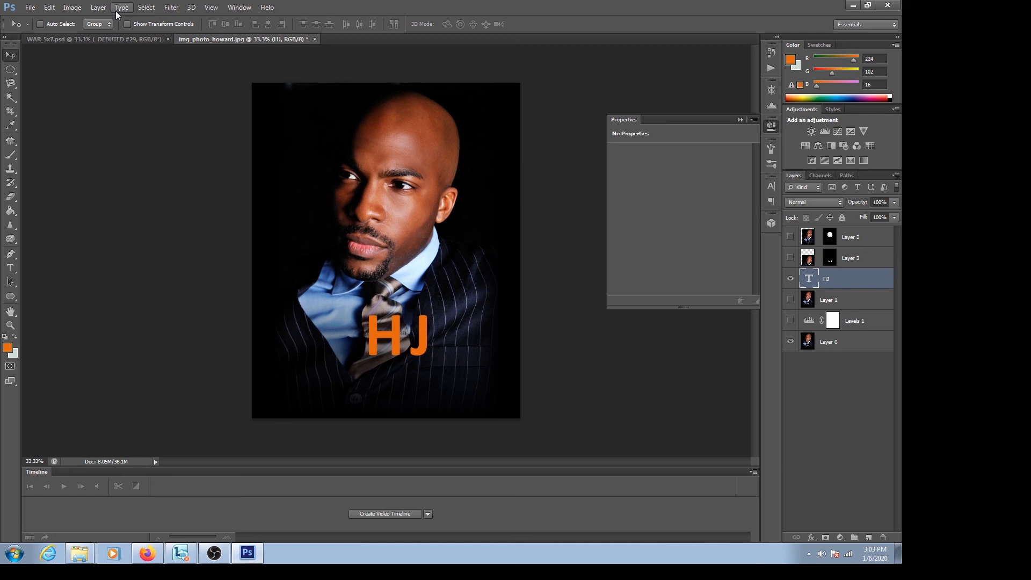
pyautogui.click(146, 7)
pyautogui.moveTo(105, 5)
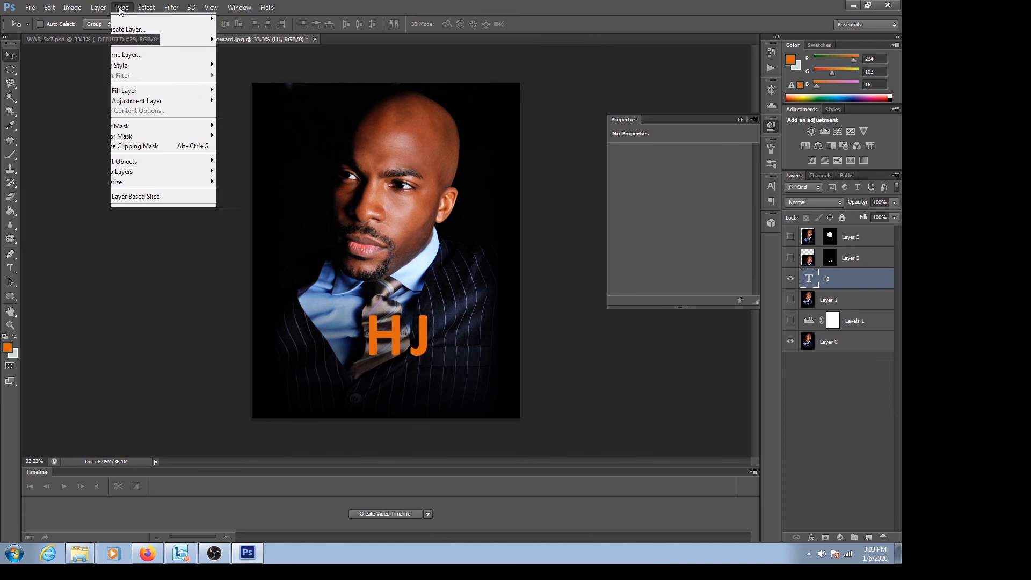
pyautogui.moveTo(152, 9)
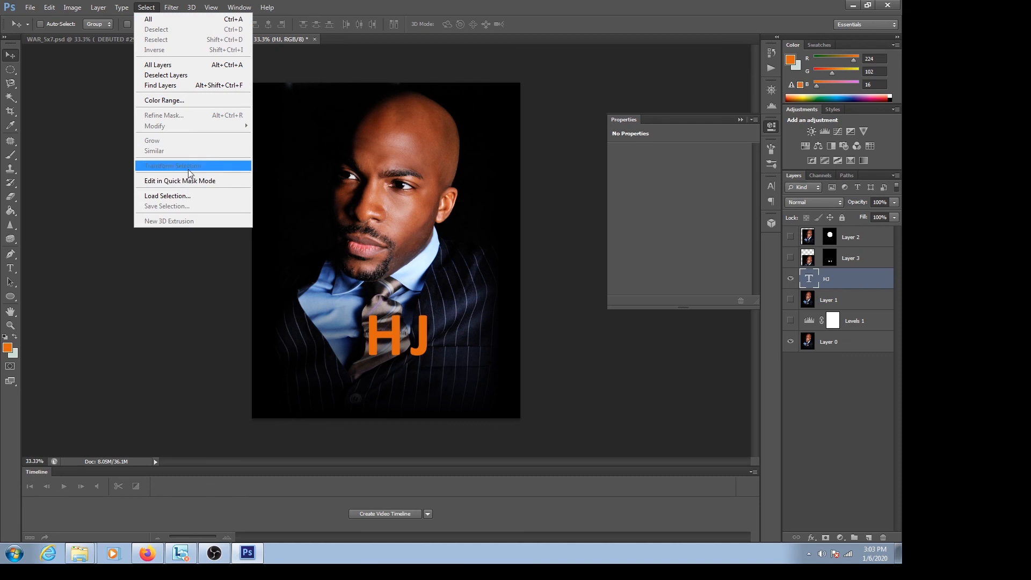
pyautogui.click(375, 2)
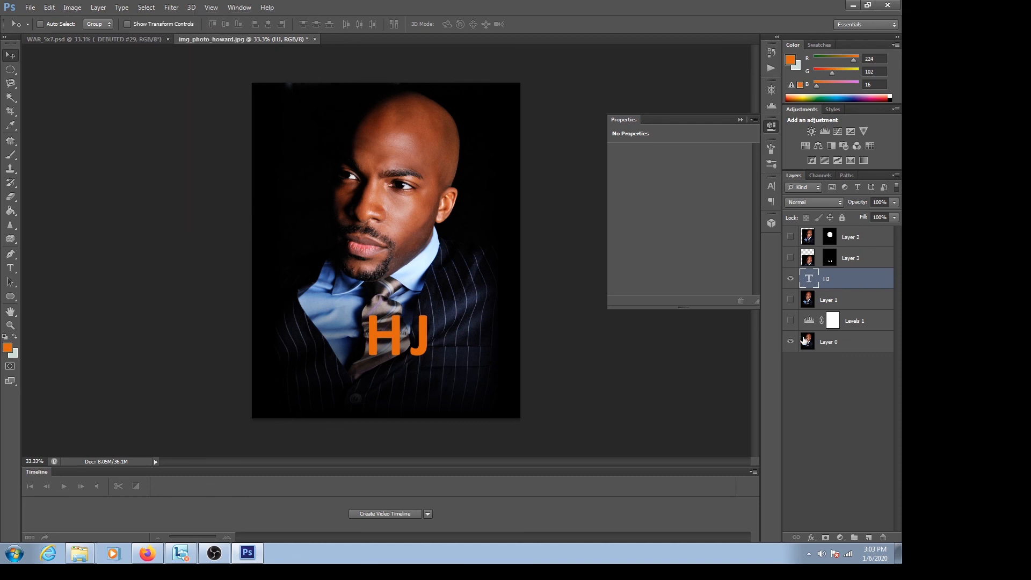
# Make Layer 0 active, select the whole image and invert the selection
pyautogui.click(824, 342)
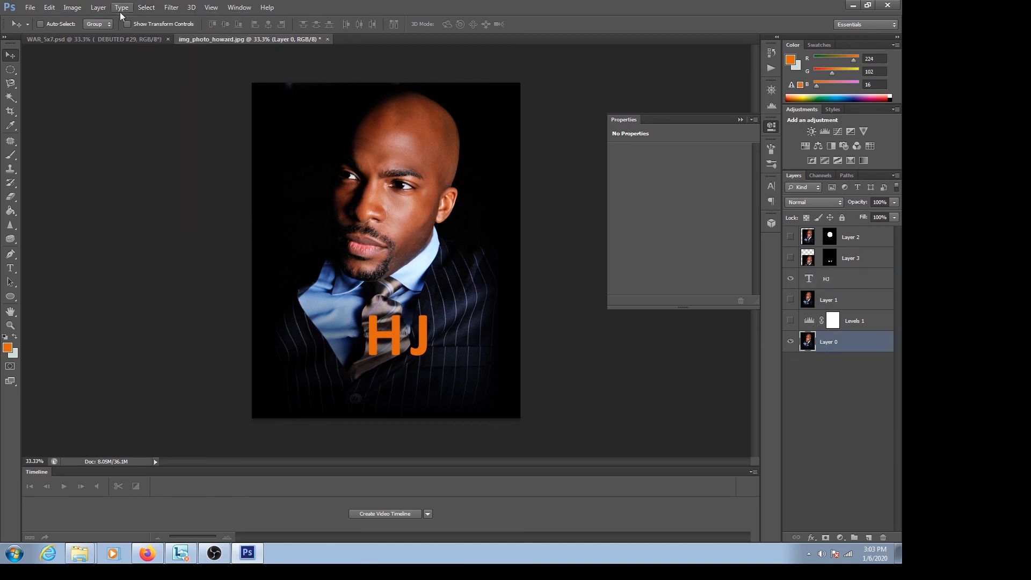
pyautogui.hotkey('ctrl', 'a')
pyautogui.click(142, 7)
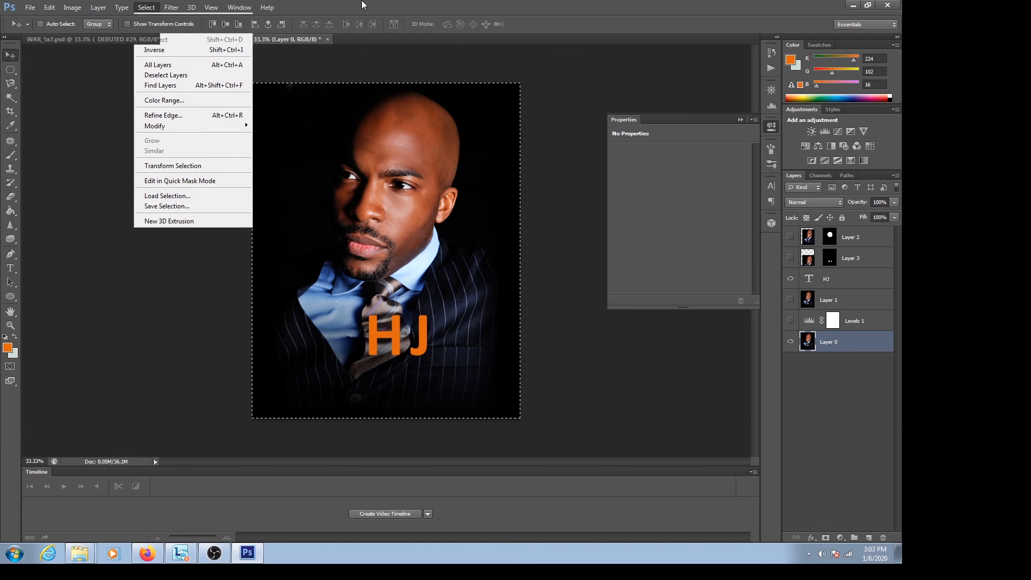
pyautogui.click(154, 50)
# Try inverting an elliptical marquee selection drawn over the man's face, and clear the selection
pyautogui.click(10, 70)
pyautogui.rightClick(289, 170)
pyautogui.click(301, 173)
pyautogui.moveTo(304, 154); pyautogui.dragTo(420, 284)
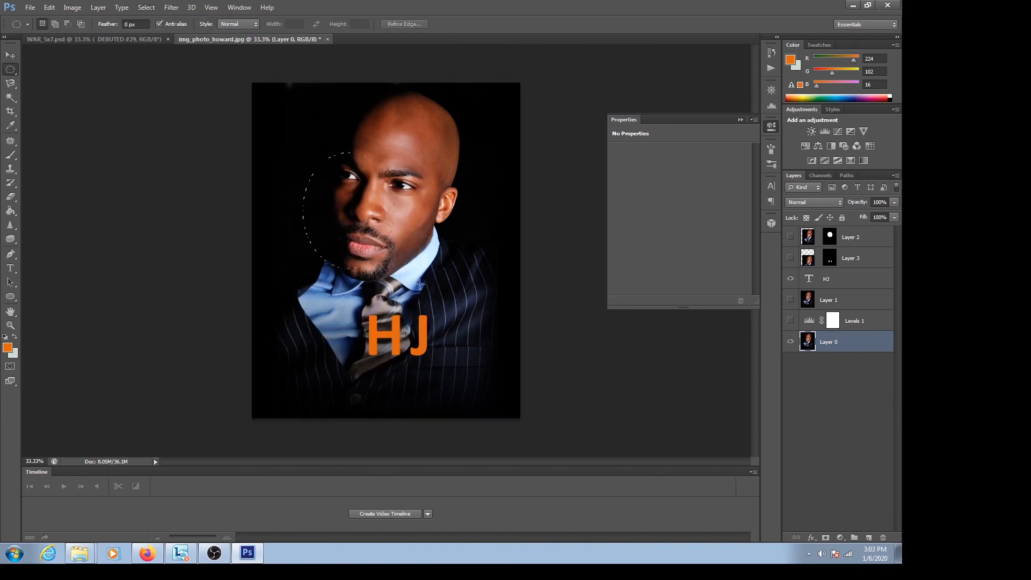
pyautogui.click(146, 8)
pyautogui.click(158, 50)
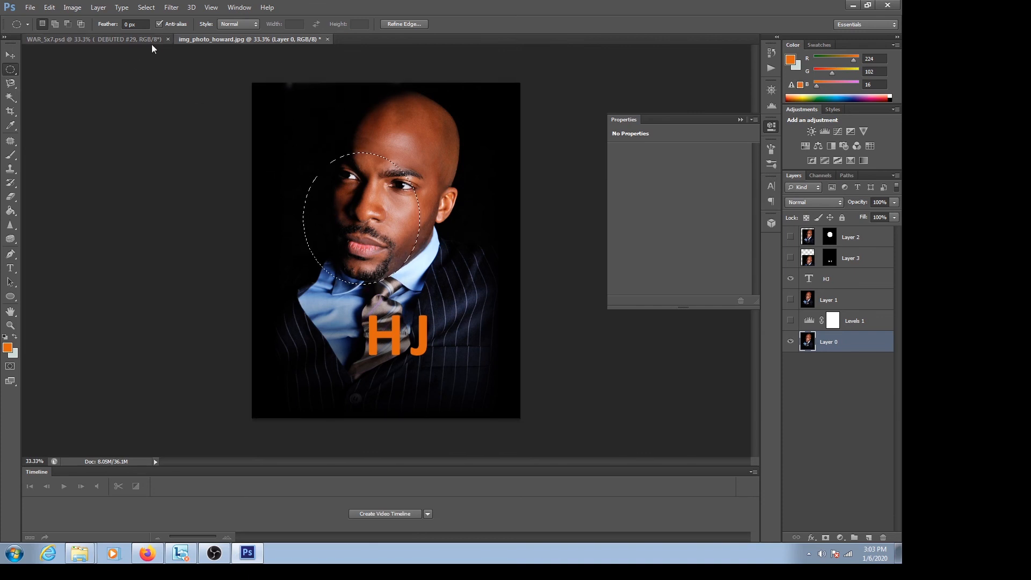
pyautogui.click(126, 57)
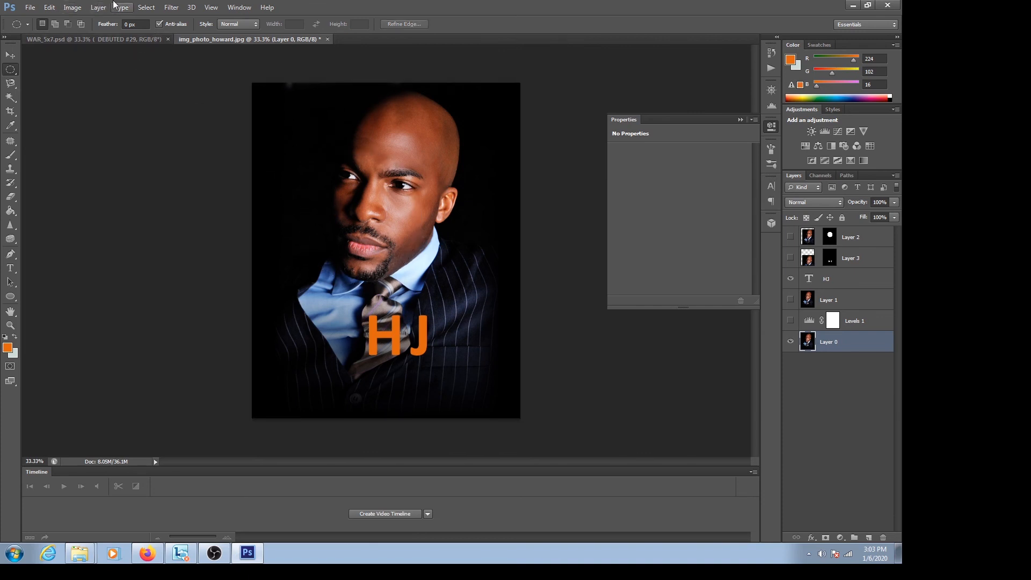
# Try a Gaussian Blur with a raised radius on Layer 0, and cancel it
pyautogui.click(146, 7)
pyautogui.click(172, 40)
pyautogui.click(170, 11)
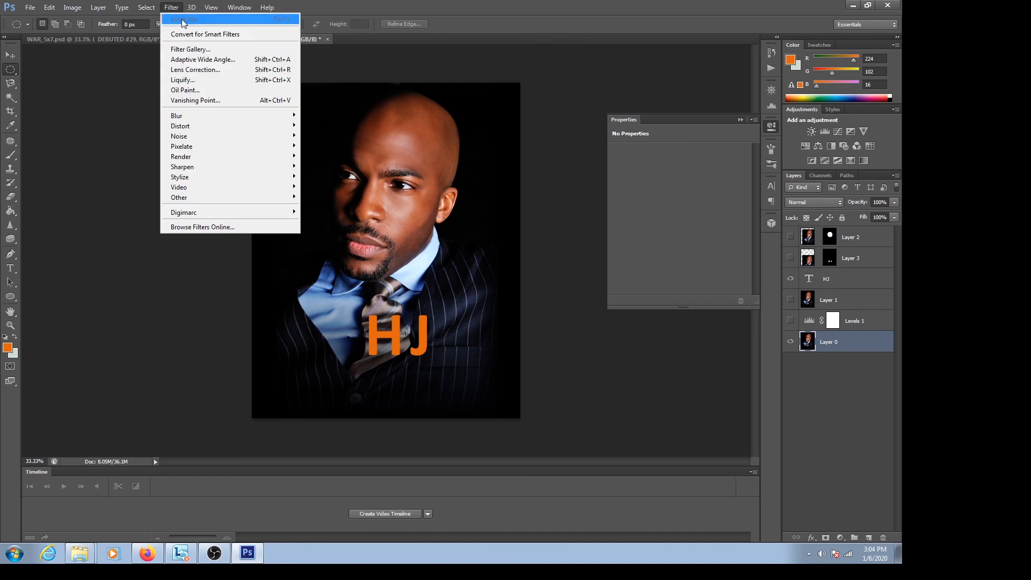
pyautogui.moveTo(218, 116)
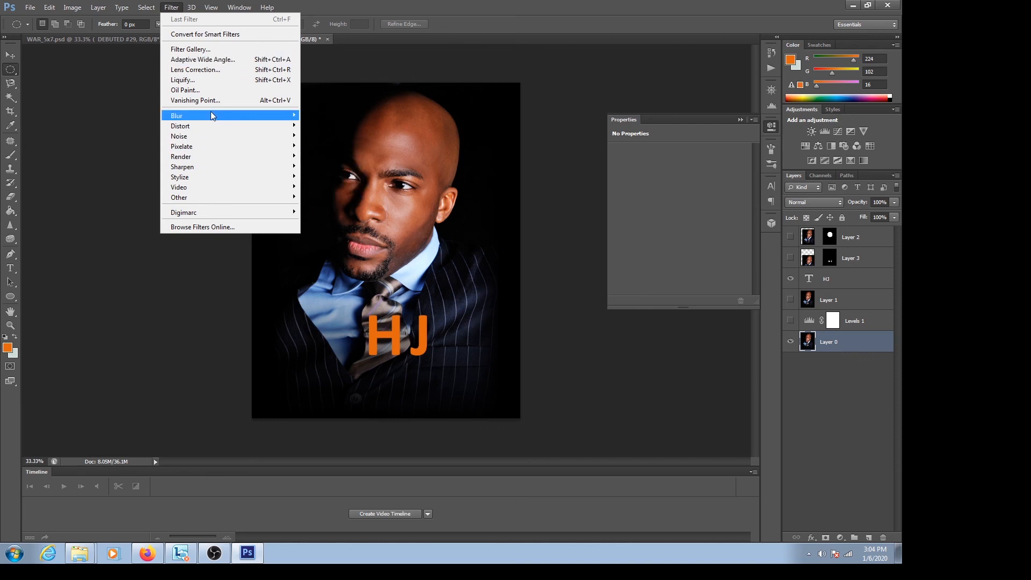
pyautogui.click(323, 192)
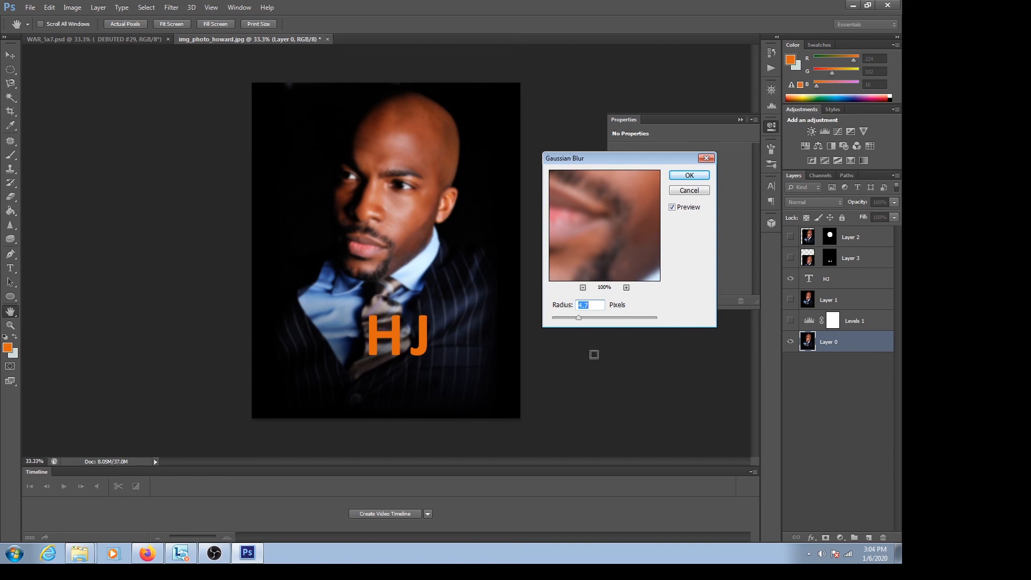
pyautogui.click(600, 318)
pyautogui.moveTo(600, 318)
pyautogui.mouseDown()
pyautogui.moveTo(636, 320)
pyautogui.moveTo(590, 321)
pyautogui.mouseUp()
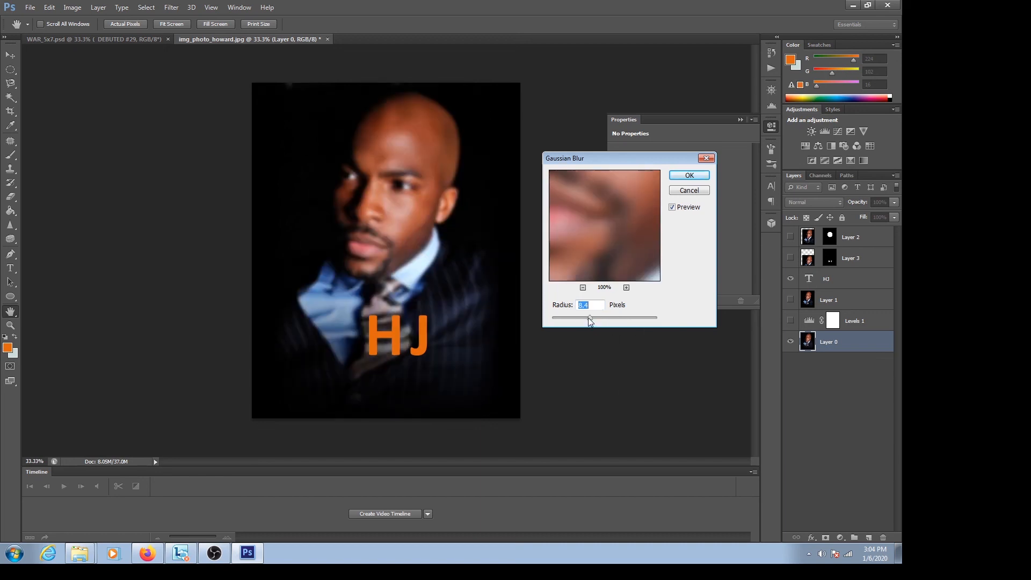
pyautogui.click(682, 190)
# Duplicate Layer 0 and apply a Gaussian Blur with an 18.2-pixel radius to the copy
pyautogui.hotkey('ctrl', 'j')
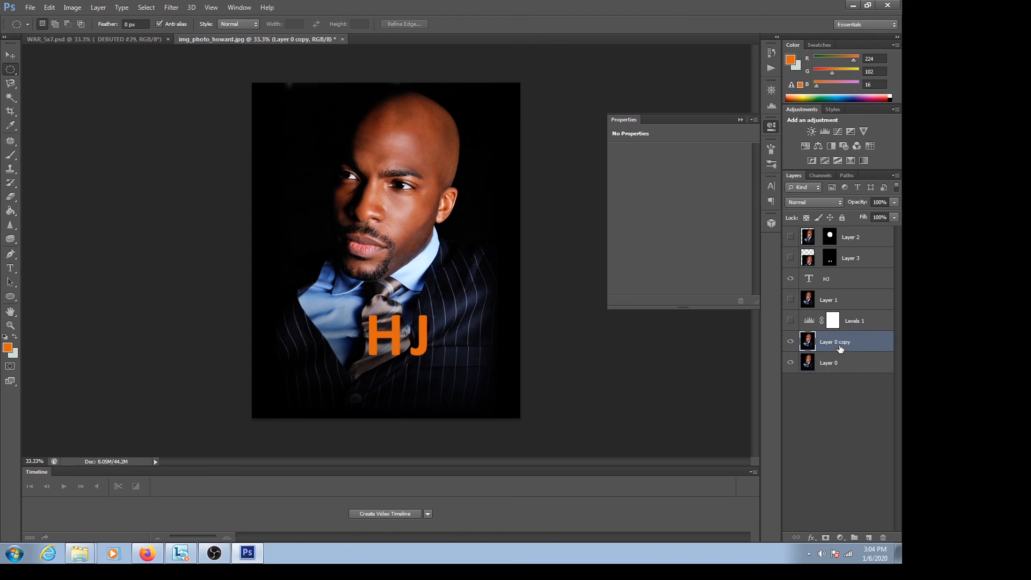
pyautogui.click(166, 8)
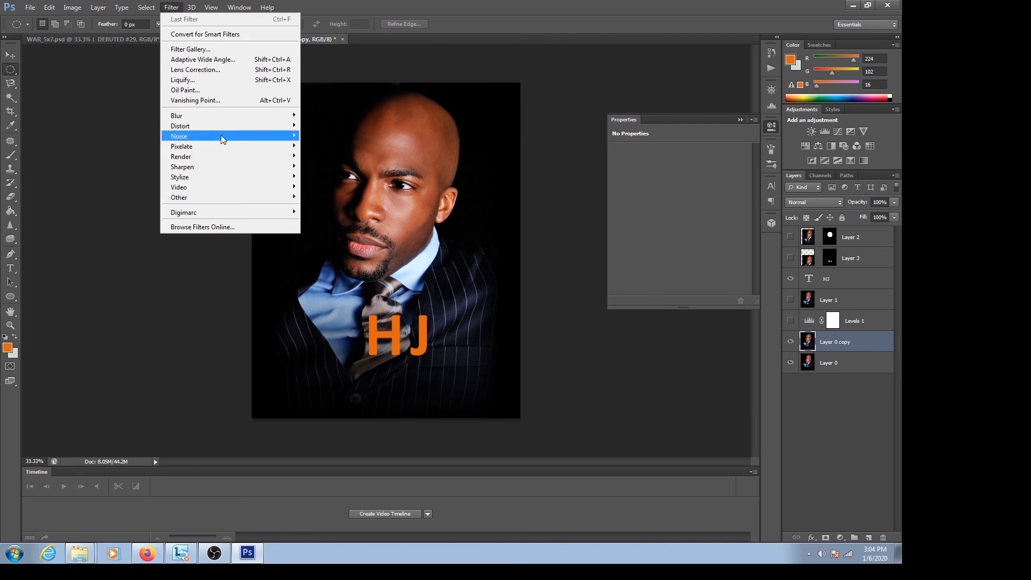
pyautogui.moveTo(225, 116)
pyautogui.click(340, 181)
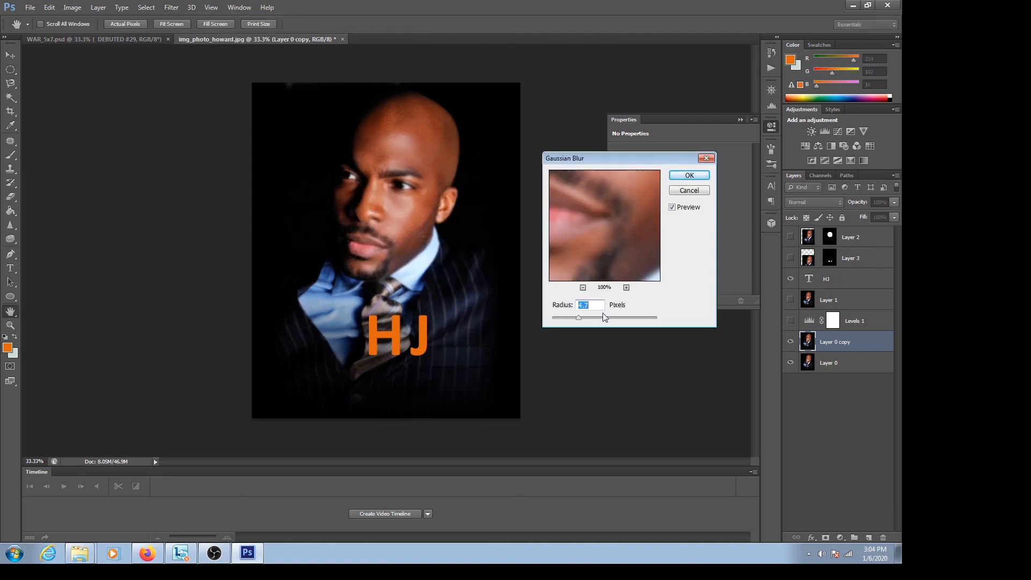
pyautogui.moveTo(594, 315); pyautogui.dragTo(597, 317)
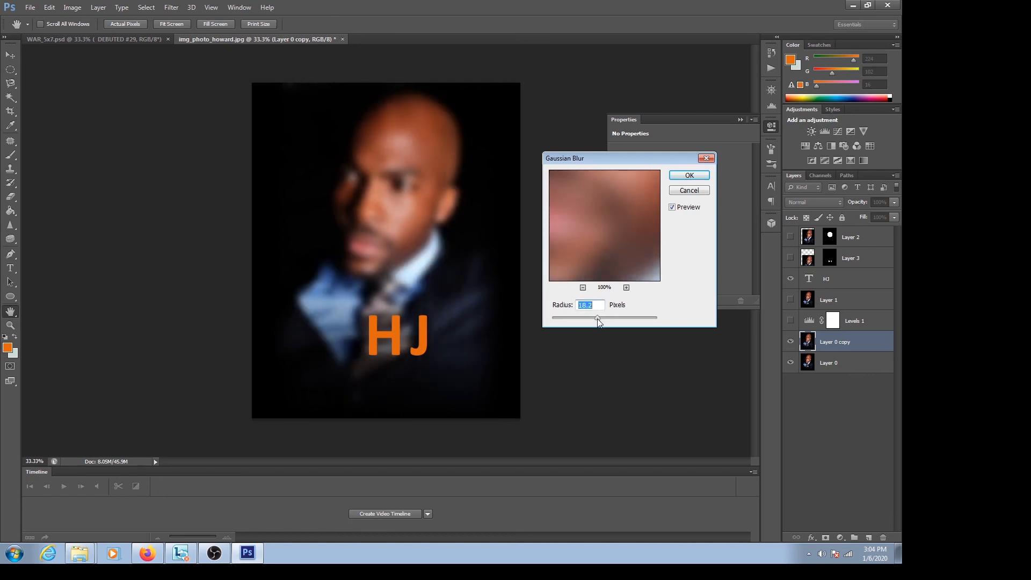
pyautogui.click(687, 176)
# Lower the blurred Layer 0 copy's opacity to 49%, compare it with the original, and hide the copy
pyautogui.click(893, 203)
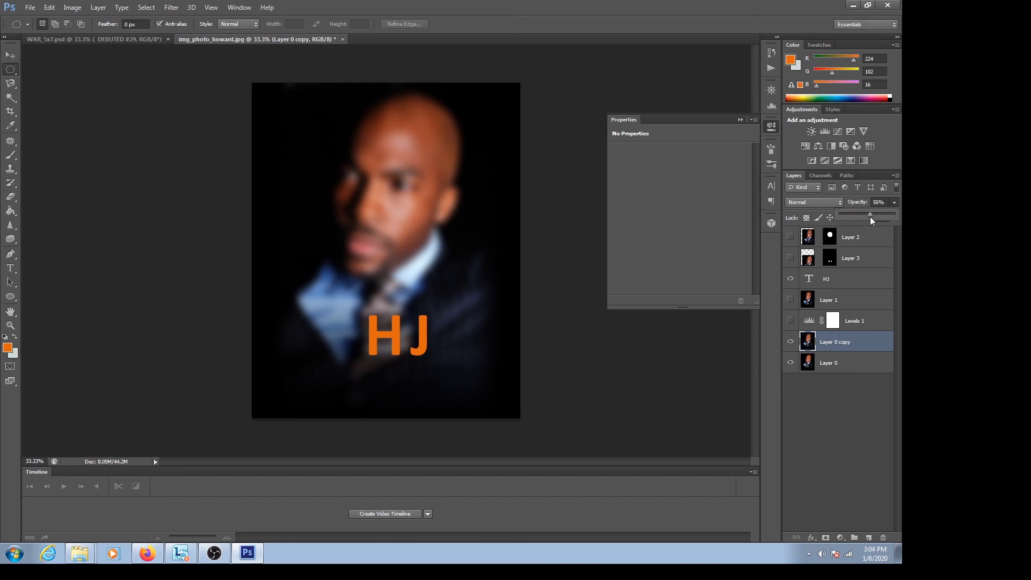
pyautogui.moveTo(870, 217); pyautogui.dragTo(865, 218)
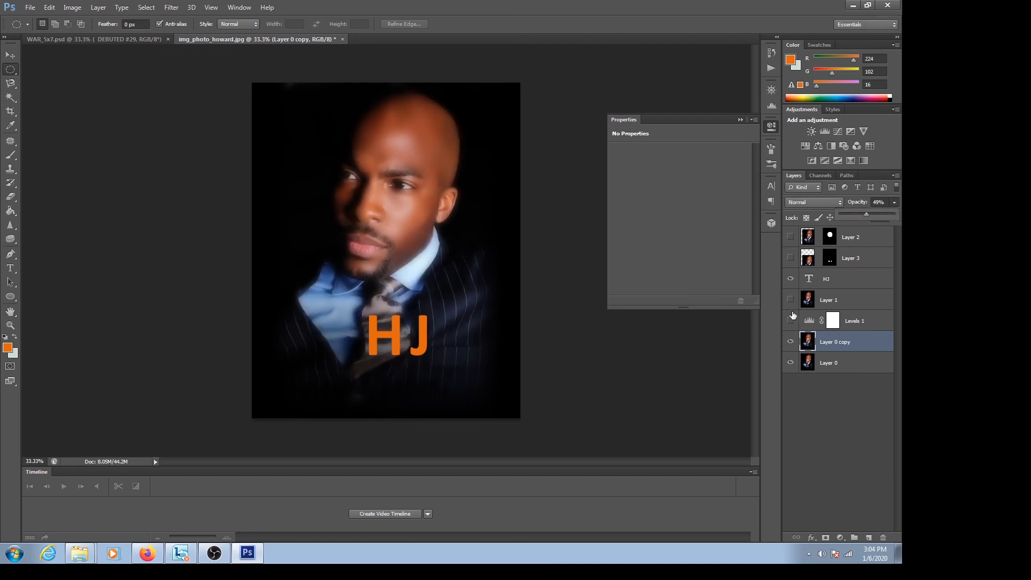
pyautogui.click(790, 342)
pyautogui.click(790, 342)
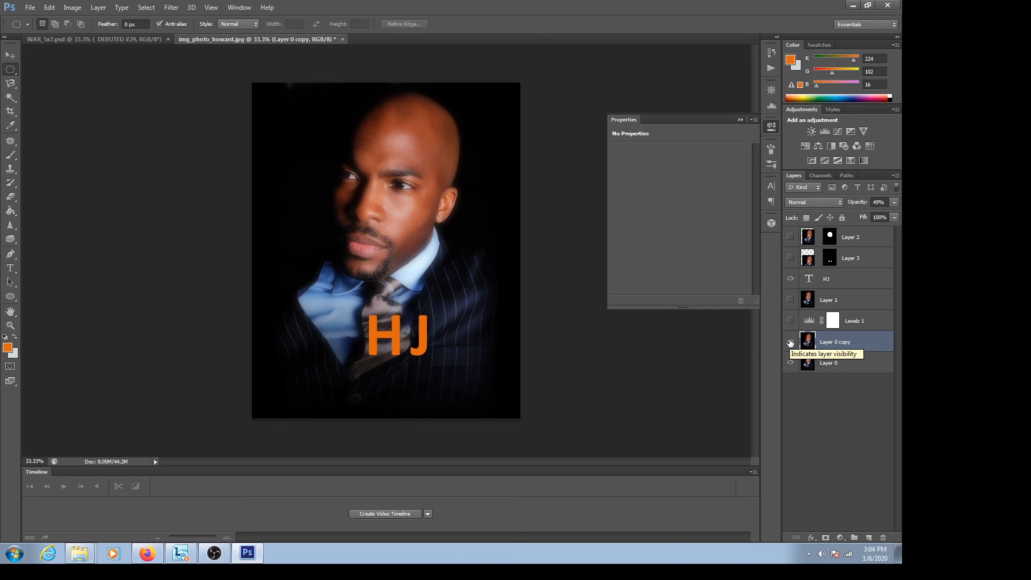
pyautogui.click(789, 342)
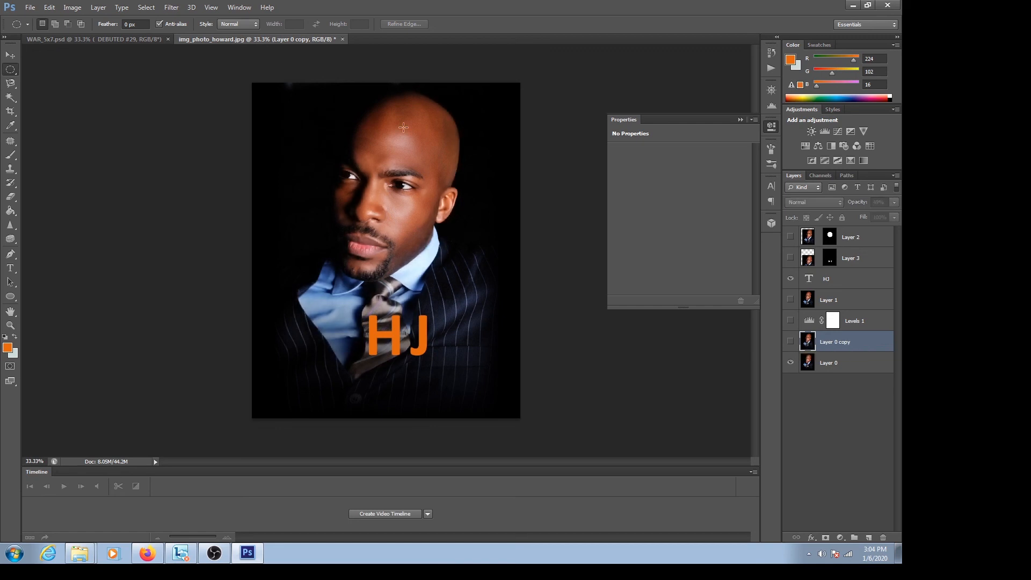
# Make Layer 0 the active layer in place of the hidden blurred copy
pyautogui.click(164, 12)
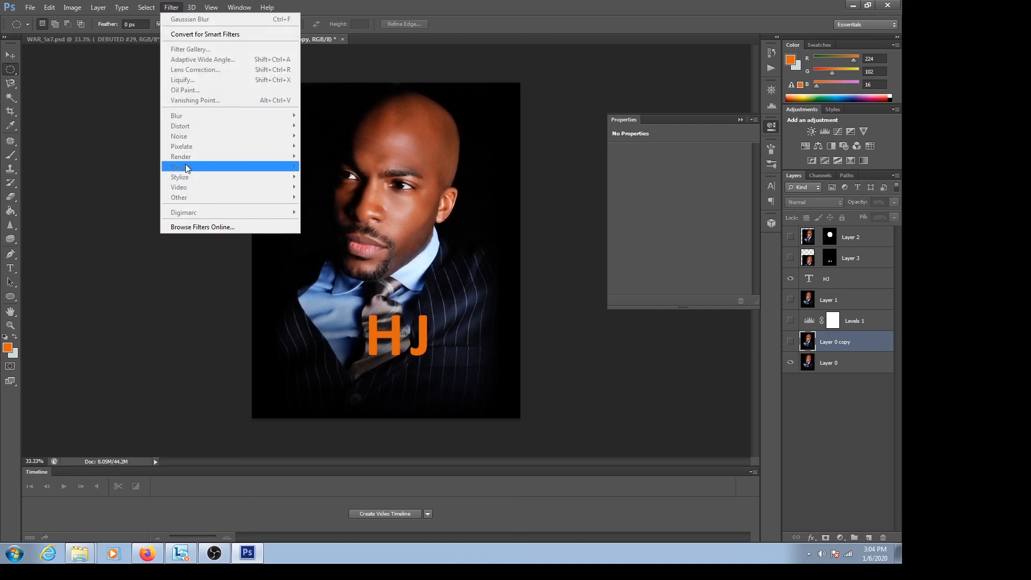
pyautogui.click(835, 366)
pyautogui.click(835, 366)
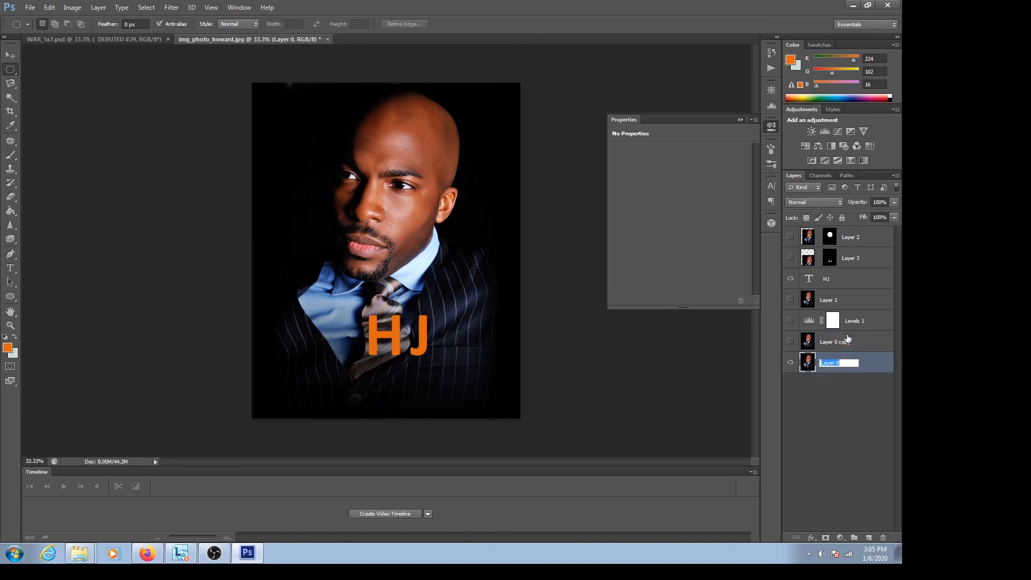
# Examine the Sharpen filters available for Layer 0 and the list of panels that can be shown
pyautogui.click(172, 7)
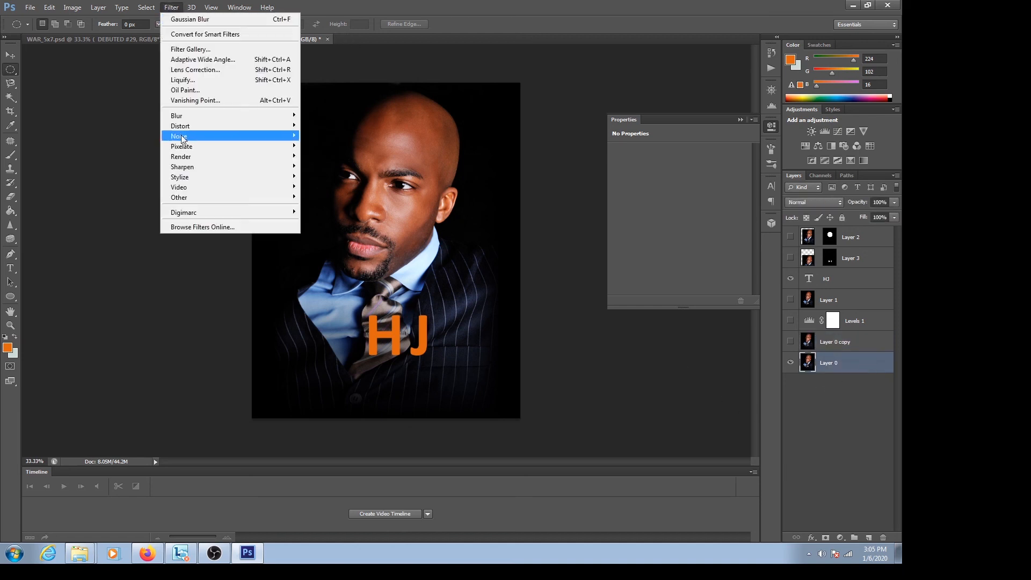
pyautogui.moveTo(187, 167)
pyautogui.moveTo(254, 177)
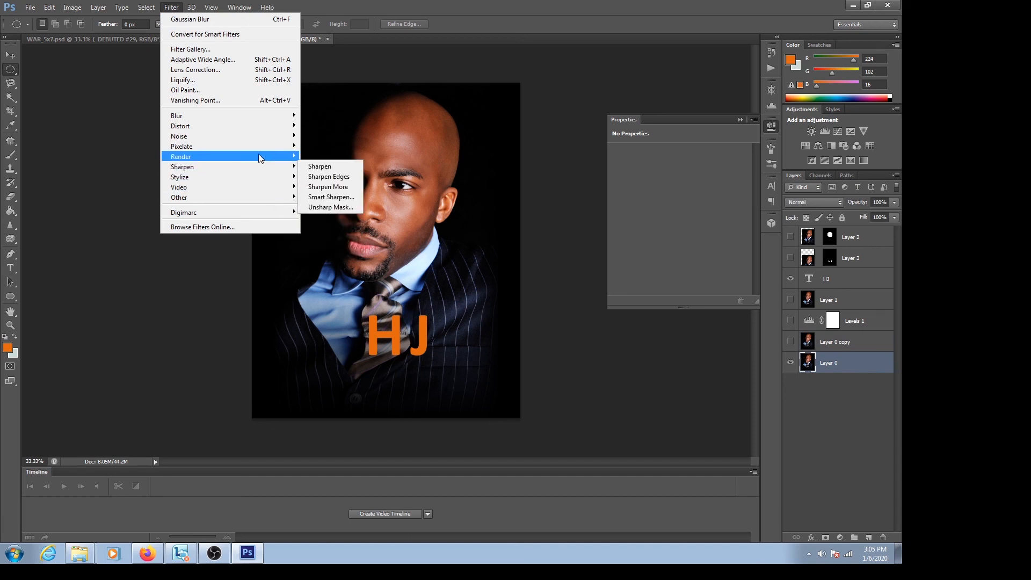
pyautogui.moveTo(259, 136)
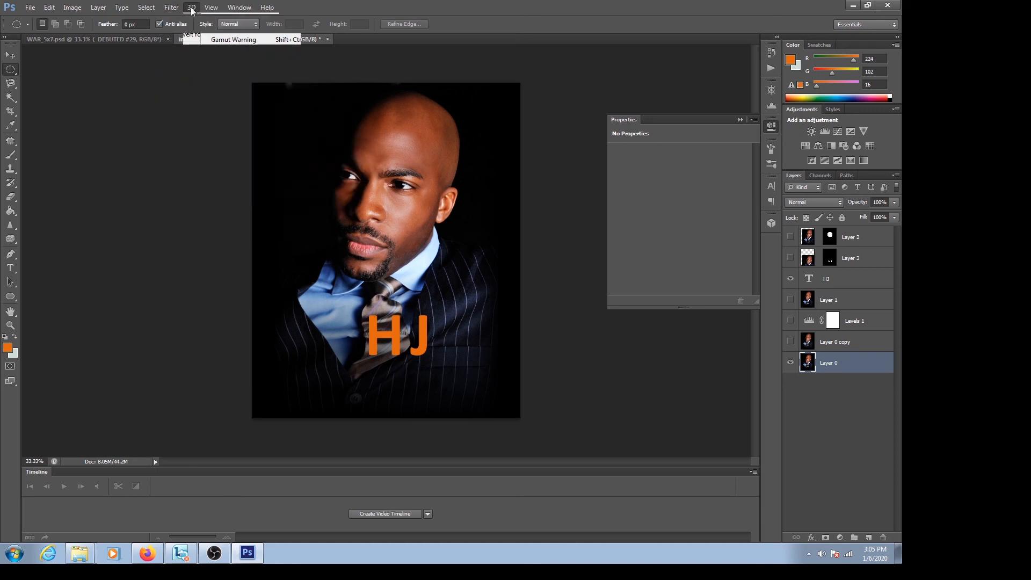
pyautogui.moveTo(192, 7)
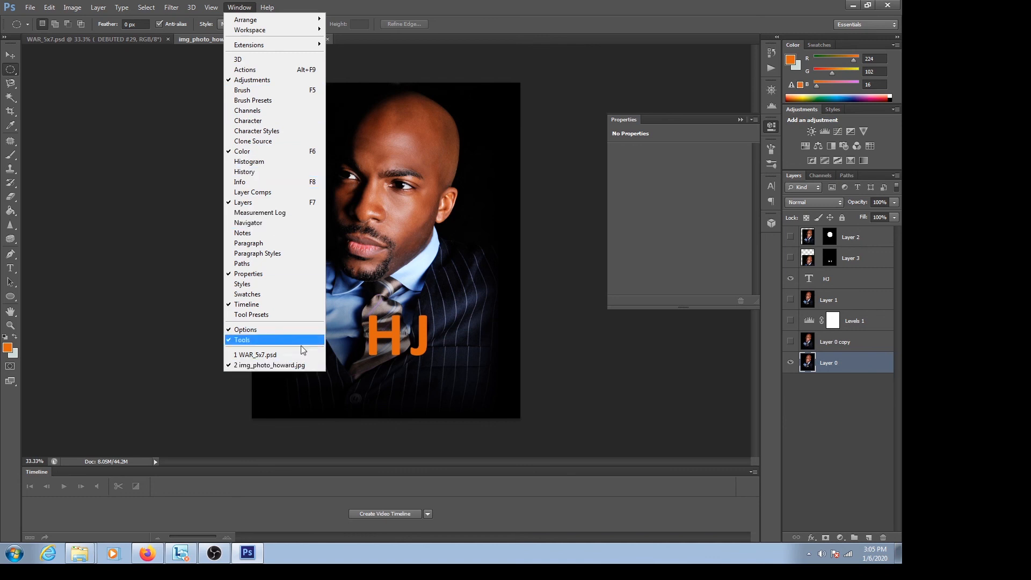
pyautogui.click(547, 9)
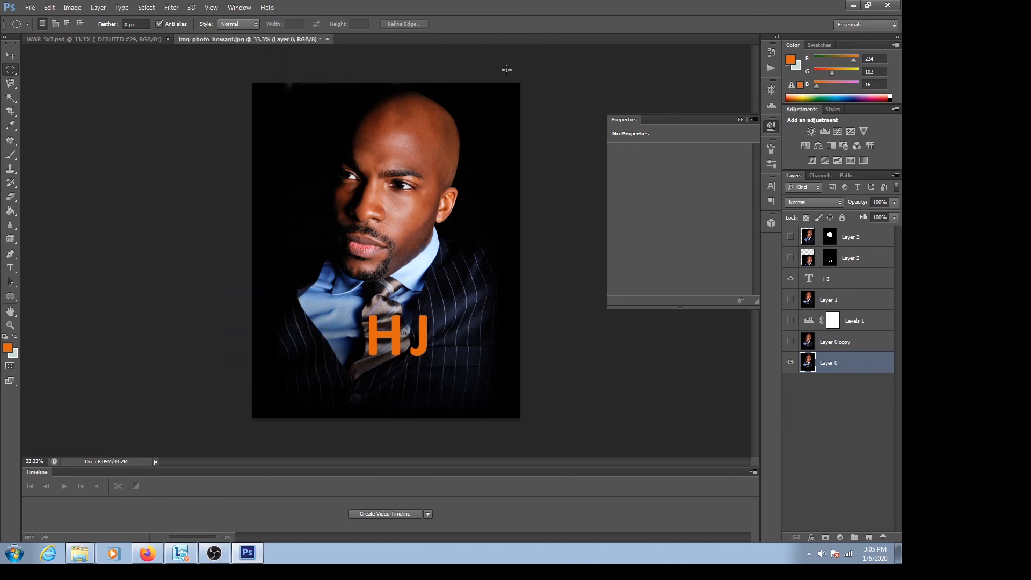